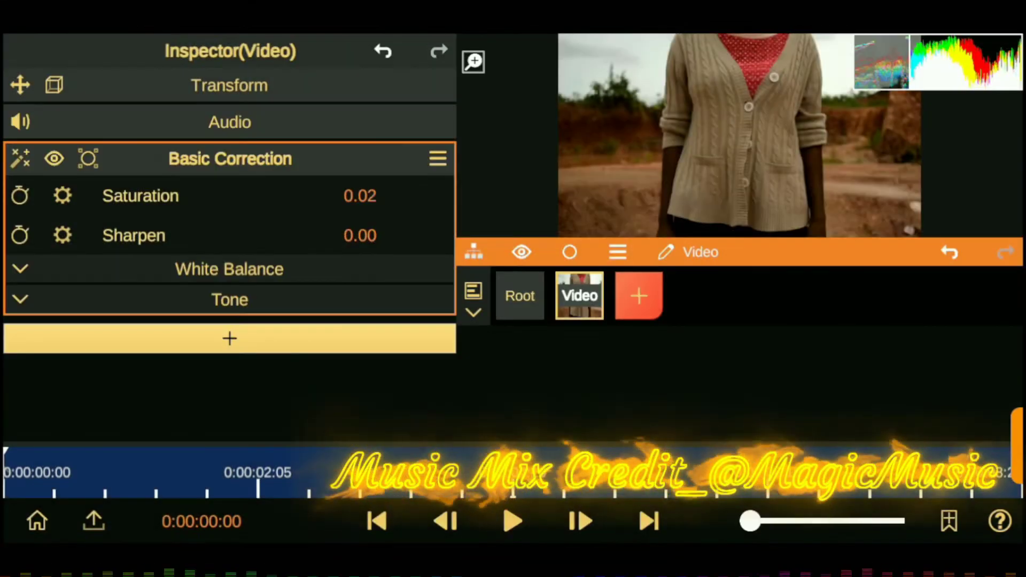
- Set Basic Correction to Temperature -0.17, Exposure 0.04, Gamma 0.02 and Whites 0.06, then collapse it
left_click_drag(374, 366, 368, 367)
scroll(230, 241, "down", 5)
left_click_drag(355, 238, 353, 238)
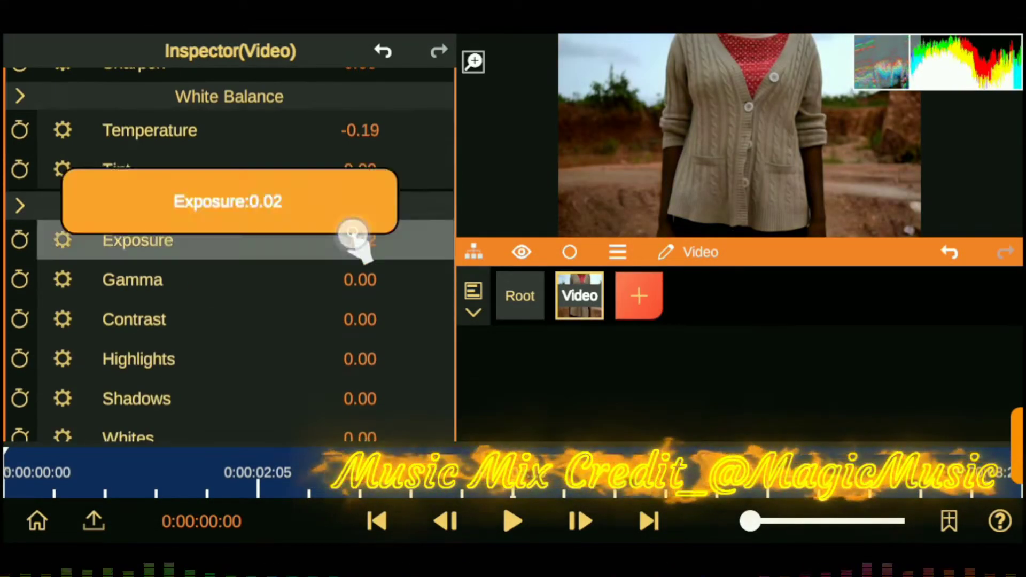
left_click_drag(350, 279, 356, 280)
scroll(230, 240, "down", 2)
left_click_drag(358, 337, 363, 337)
scroll(190, 321, "up", 4)
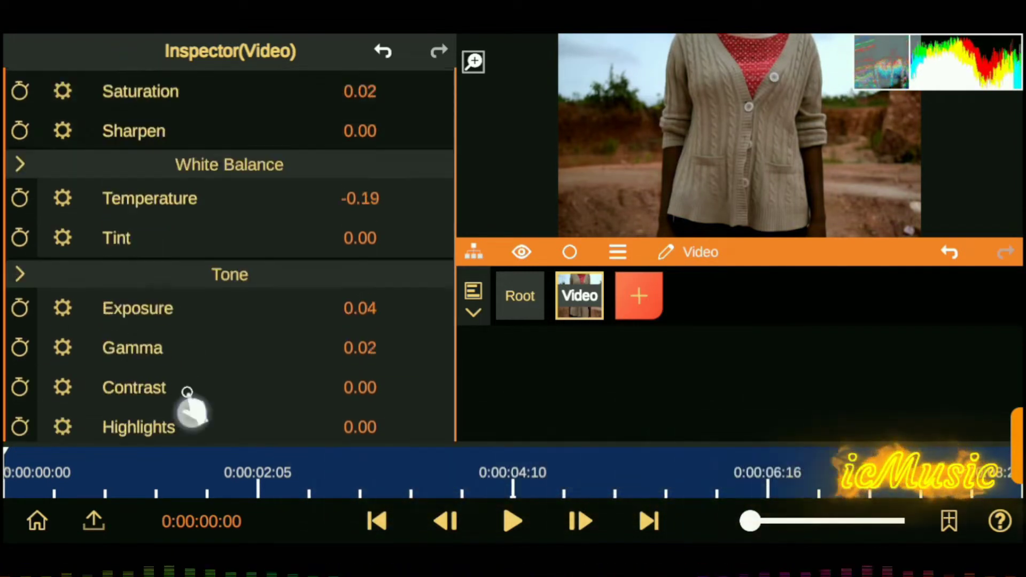
left_click_drag(354, 246, 360, 245)
scroll(229, 267, "up", 2)
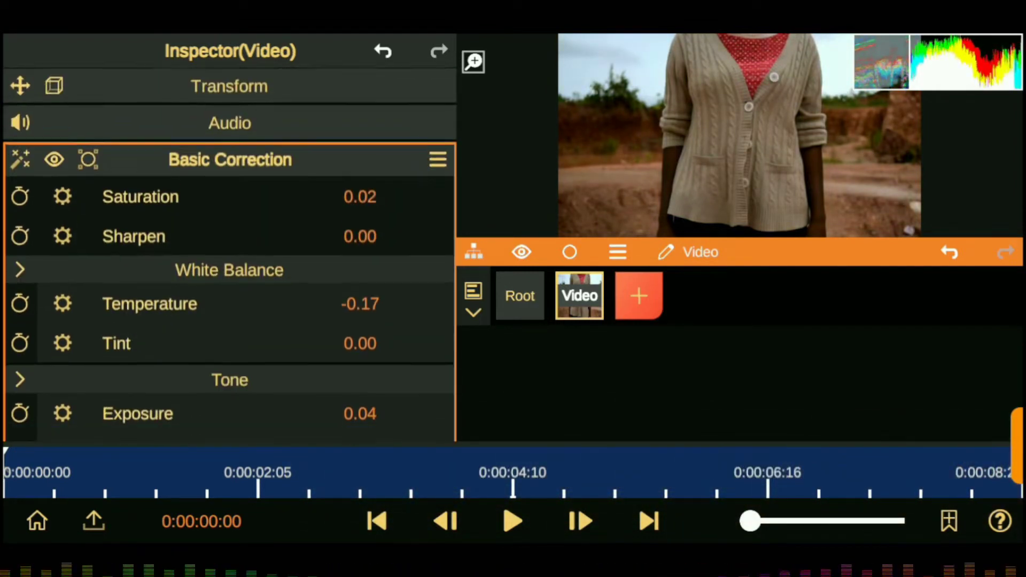
left_click(45, 160)
- Preview the footage and nudge the video layer's vertical position slightly
left_click(519, 295)
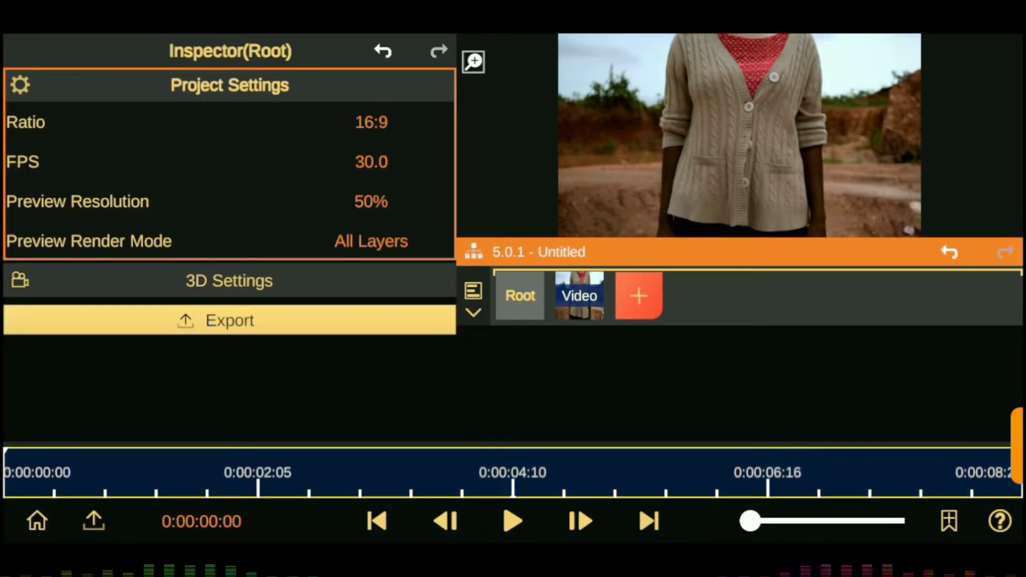
left_click(637, 500)
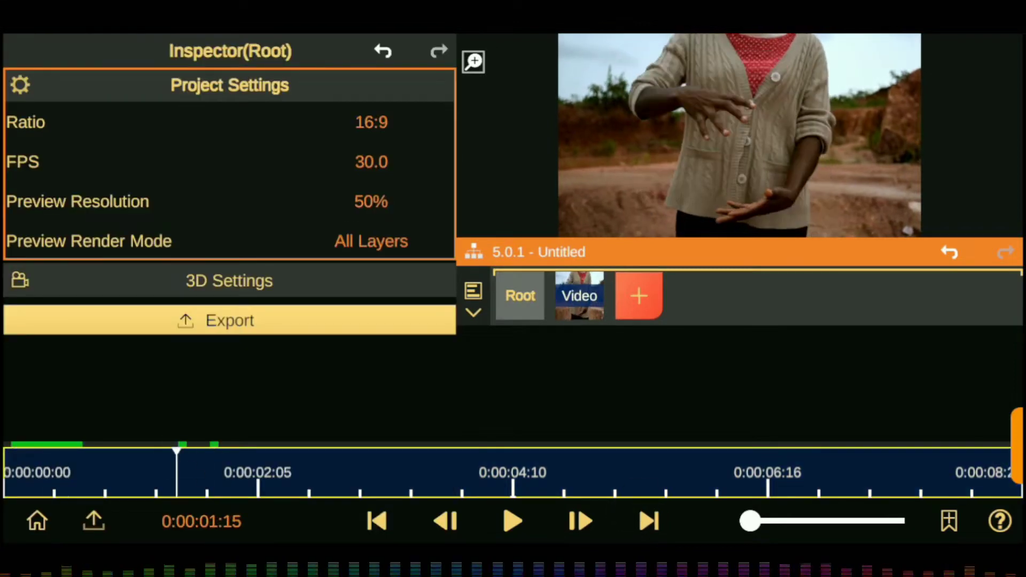
left_click(637, 486)
left_click(579, 295)
left_click(230, 85)
left_click_drag(408, 122, 398, 121)
left_click(516, 304)
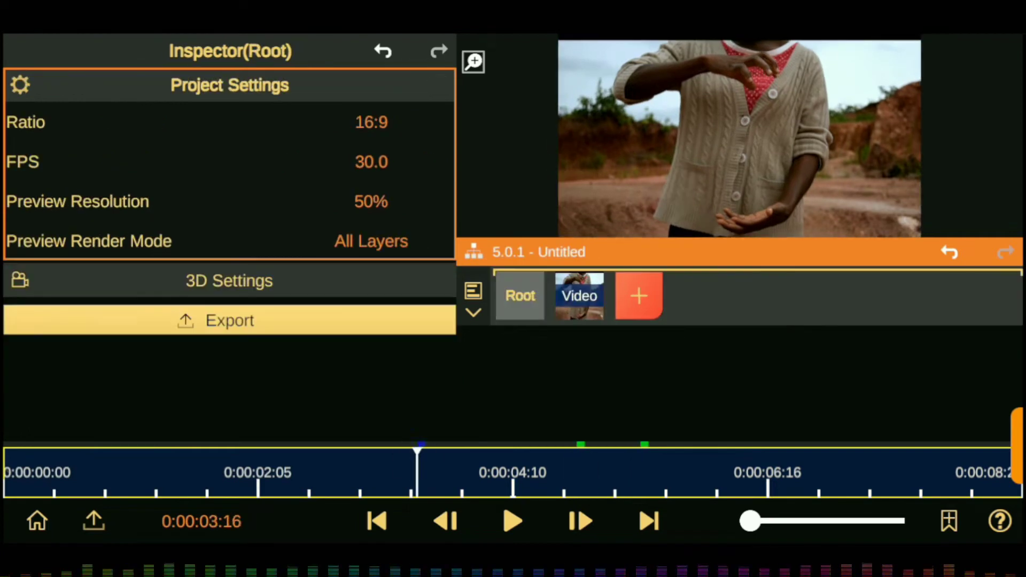
- Scrub back to about 0:00:01:09 with the Root project settings displayed (16:9, 30 FPS)
left_click_drag(417, 470, 314, 470)
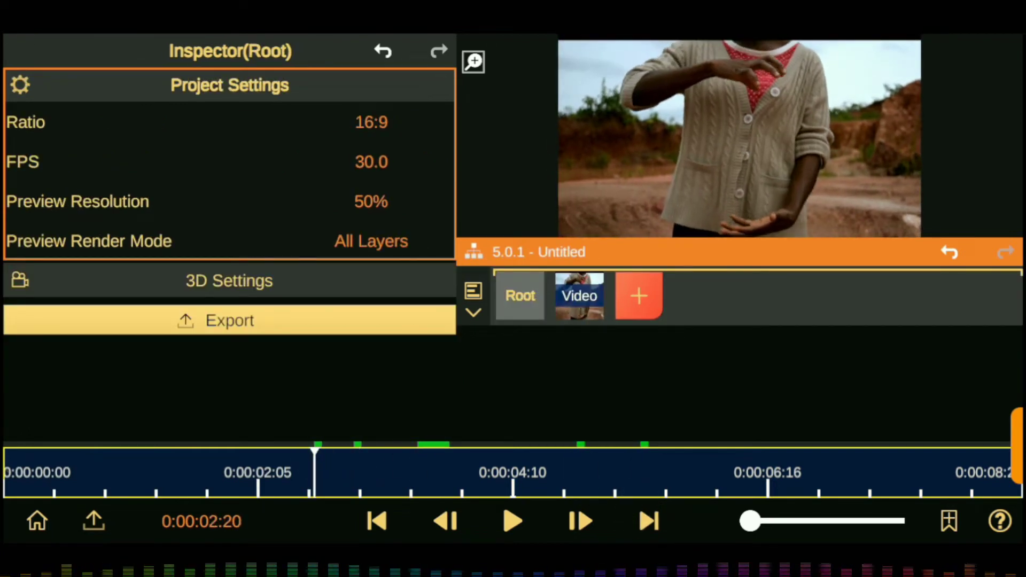
left_click(579, 295)
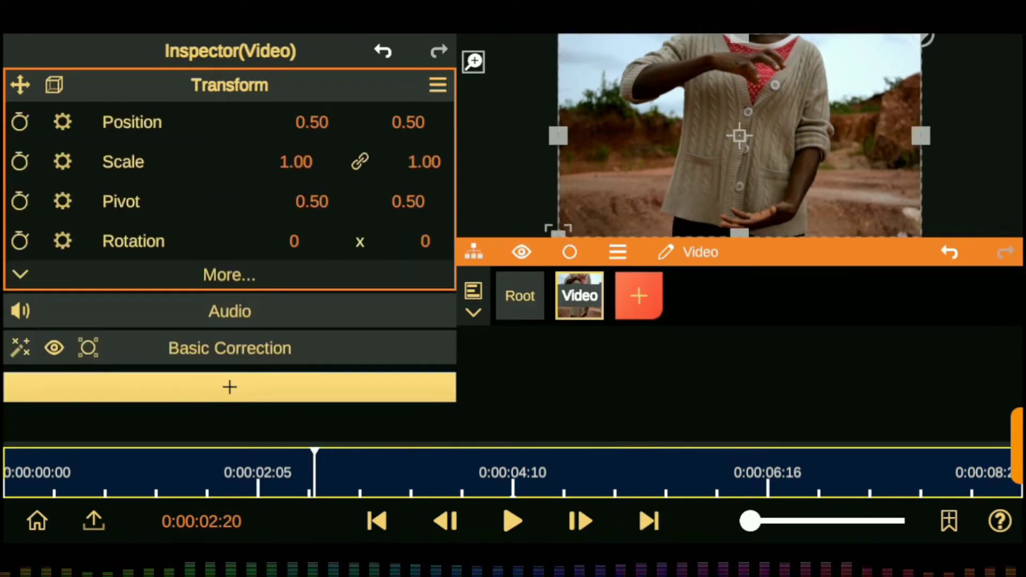
left_click(520, 296)
left_click(363, 516)
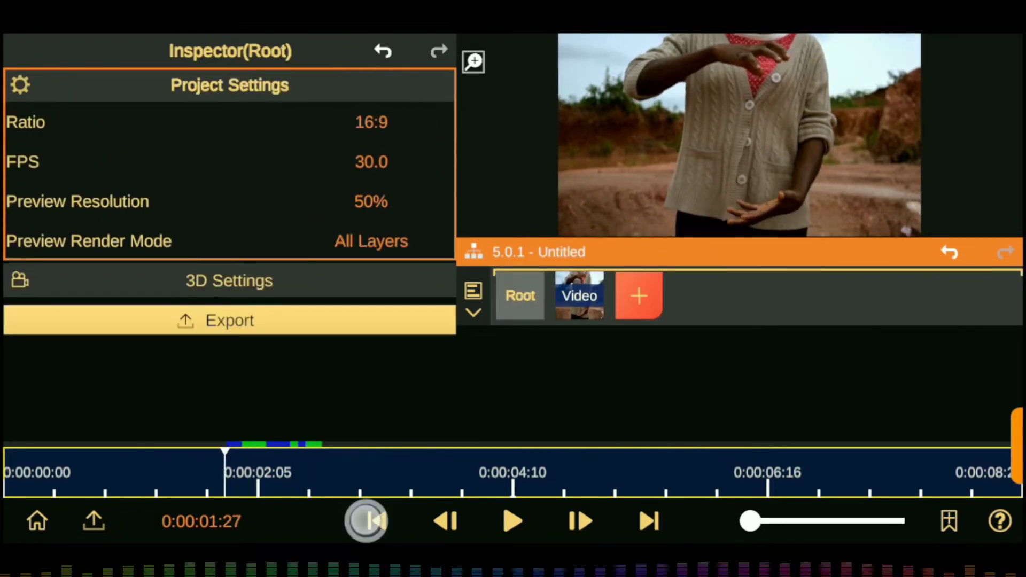
- Move the energy ball clip to start at 0:00:01:23 on the layer timeline
left_click(636, 522)
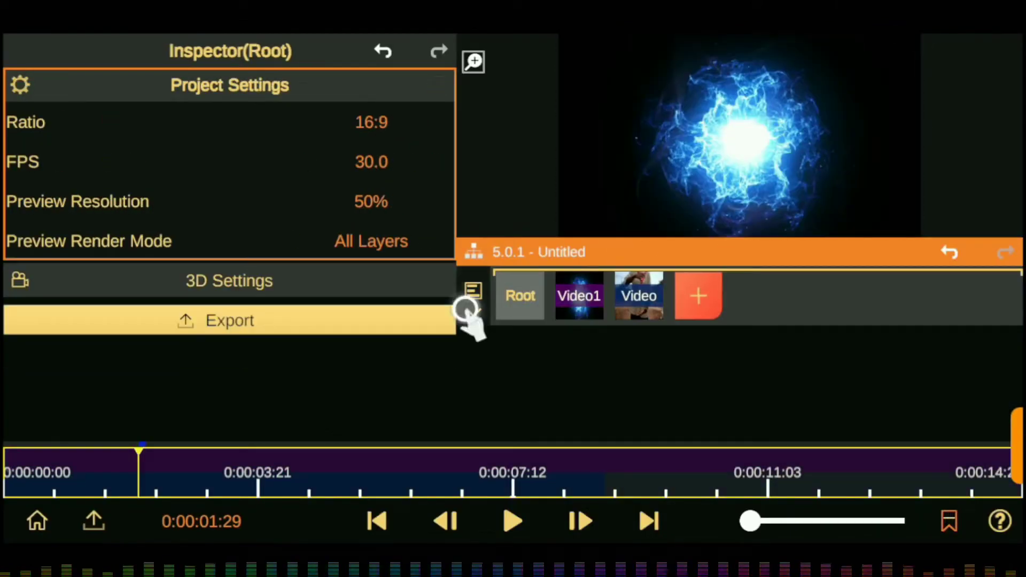
left_click(470, 311)
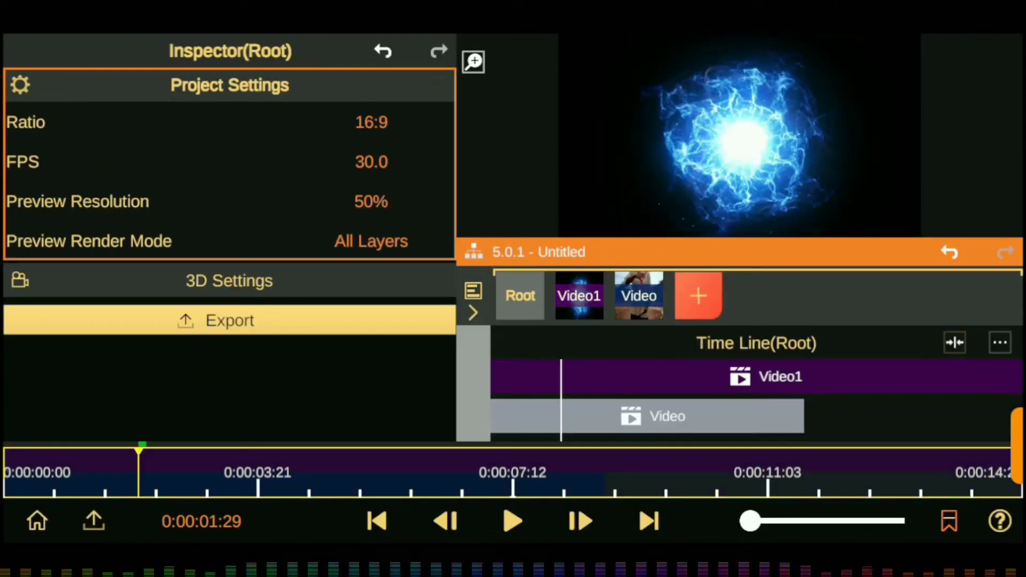
left_click(780, 377)
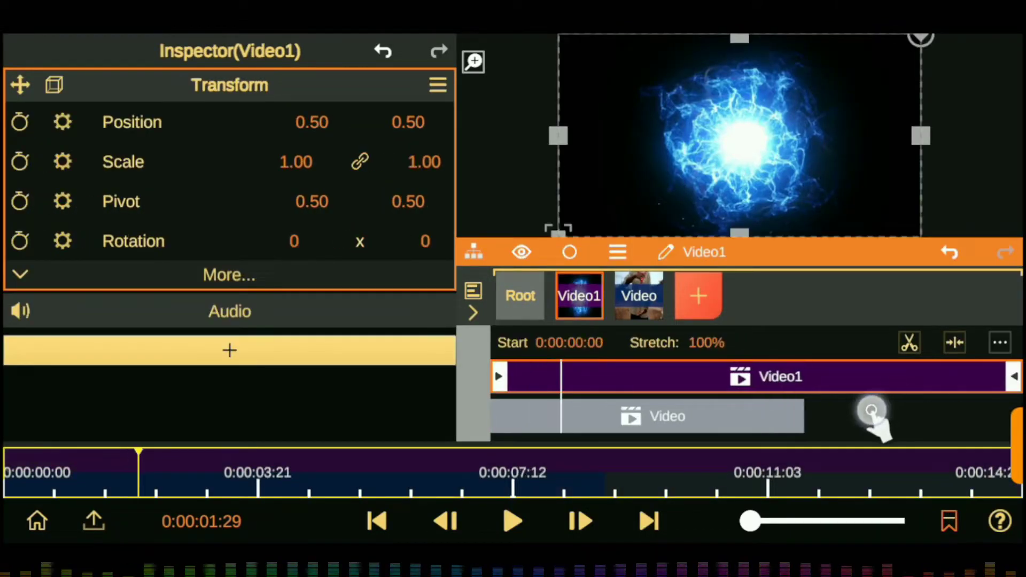
left_click(637, 521)
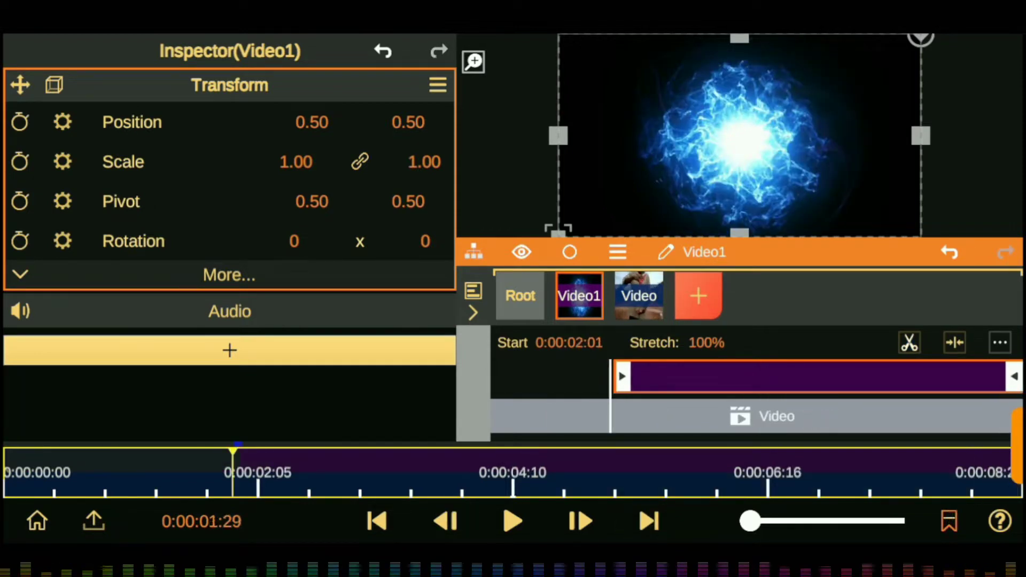
left_click_drag(617, 431, 614, 430)
left_click(385, 521)
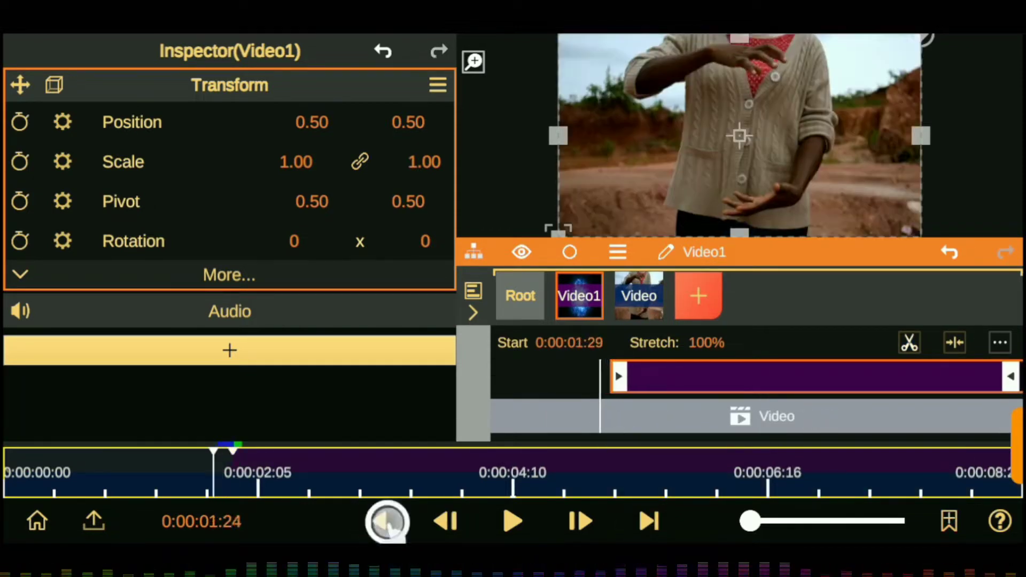
left_click_drag(625, 507, 594, 507)
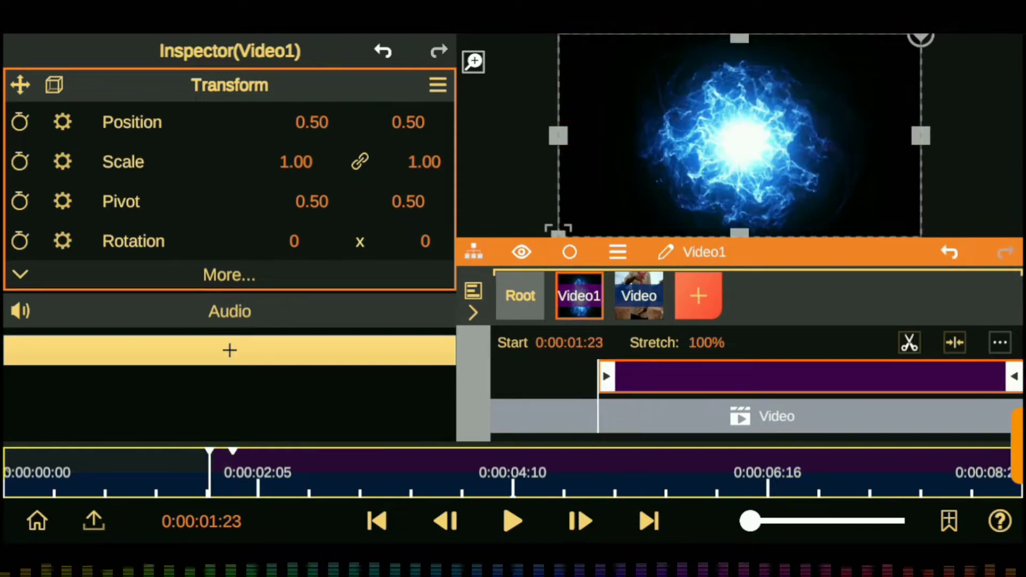
left_click(229, 350)
- Add Blending & Opacity in Screen mode, then roughly resize, shift and tilt the energy ball
left_click(230, 96)
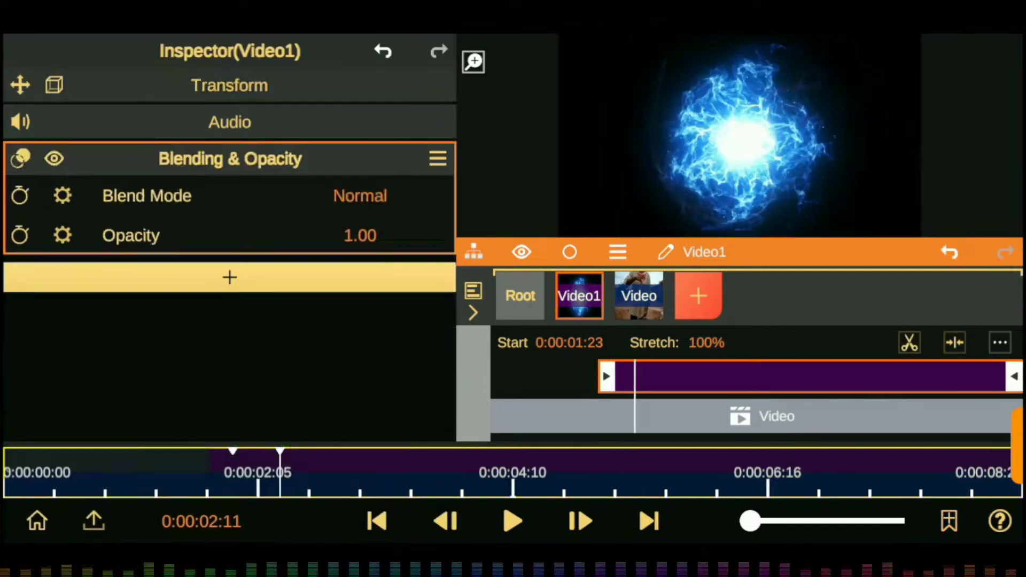
left_click(359, 196)
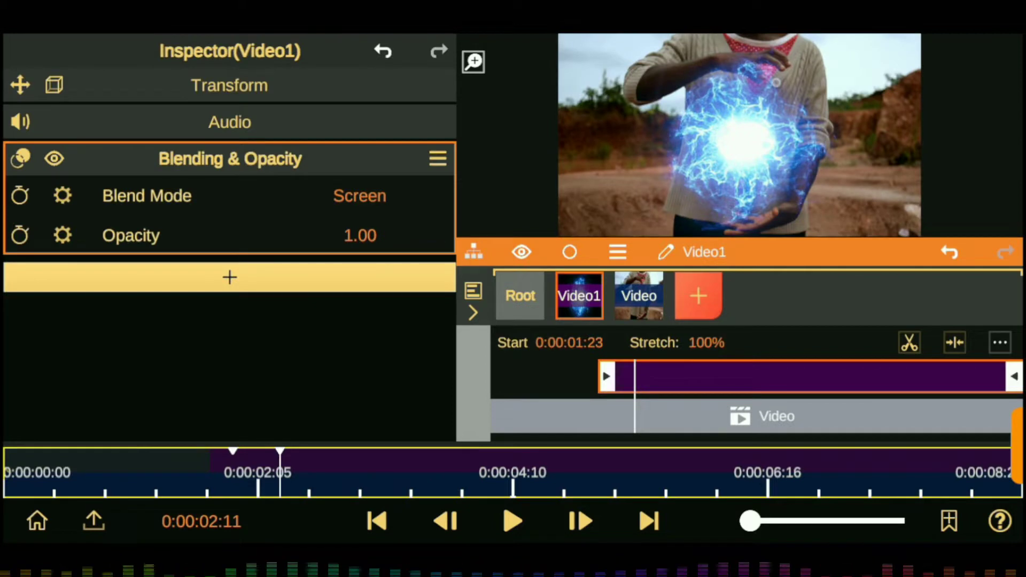
left_click(230, 85)
left_click_drag(425, 162, 431, 120)
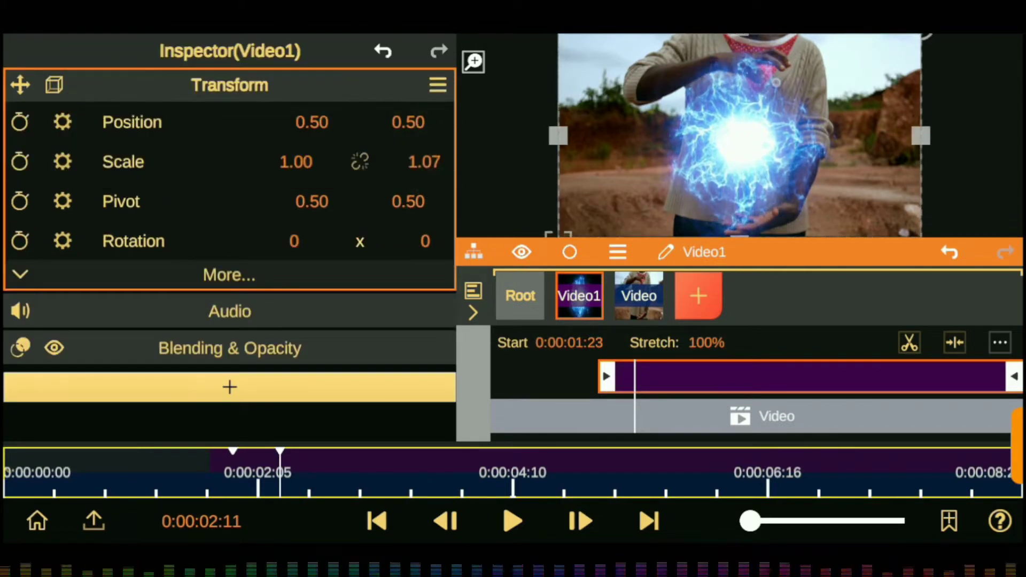
left_click_drag(296, 162, 316, 169)
left_click_drag(312, 122, 300, 137)
mouse_move(425, 241)
left_mouse_down()
mouse_move(430, 224)
mouse_move(438, 255)
left_mouse_up()
mouse_move(312, 122)
left_mouse_down()
mouse_move(335, 139)
mouse_move(310, 160)
left_mouse_up()
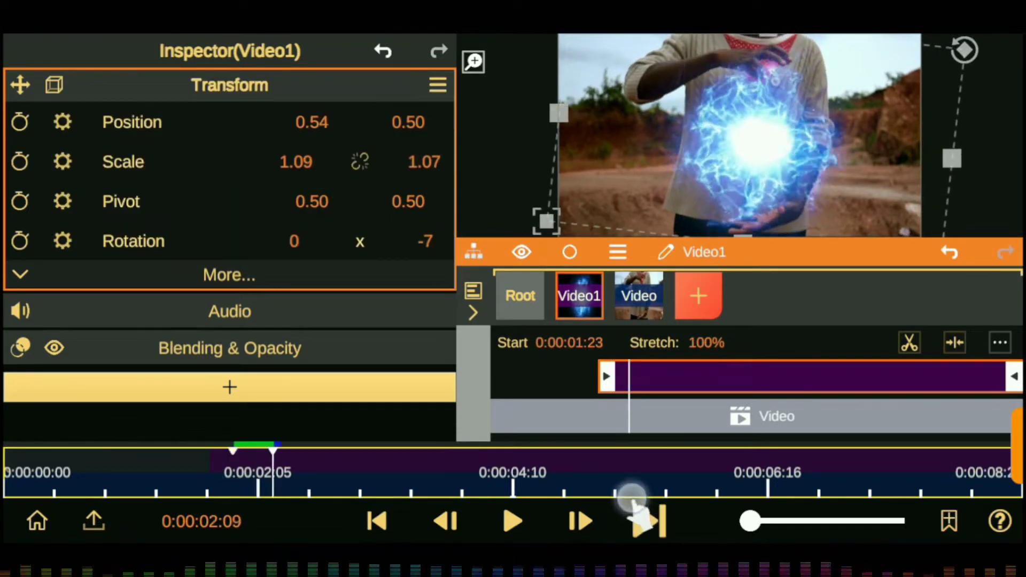
- Lock the ball's scale proportions, enlarge it slightly, and move the clip start to 0:00:01:15
left_click(635, 484)
left_click(359, 162)
left_click_drag(294, 155, 297, 165)
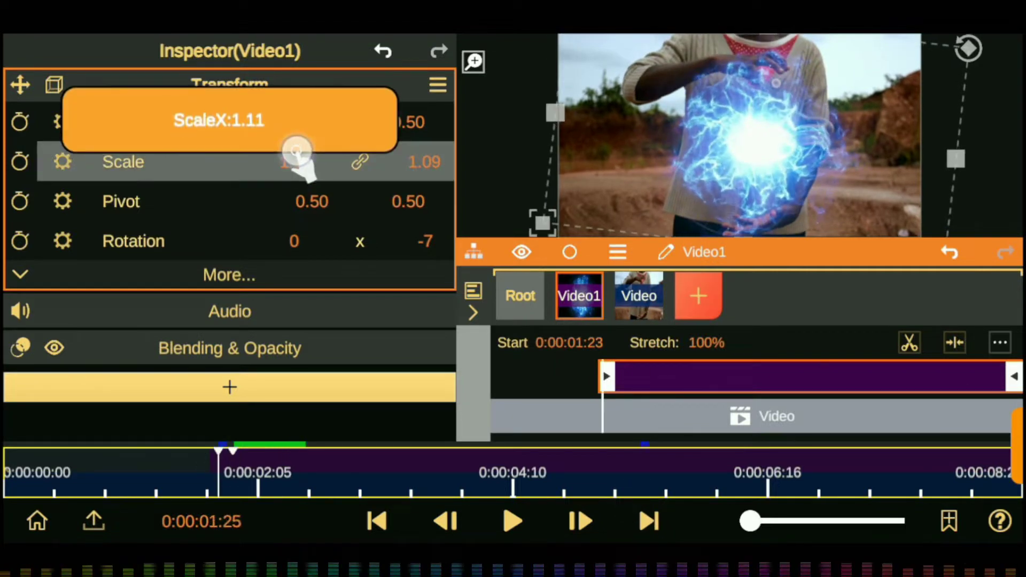
left_click(369, 519)
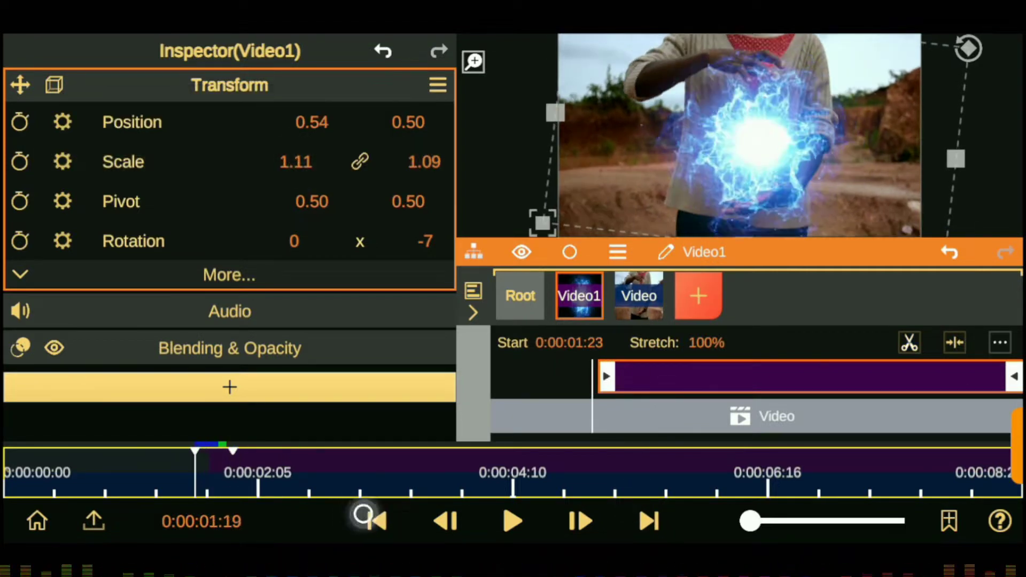
left_click(631, 505)
left_click(373, 521)
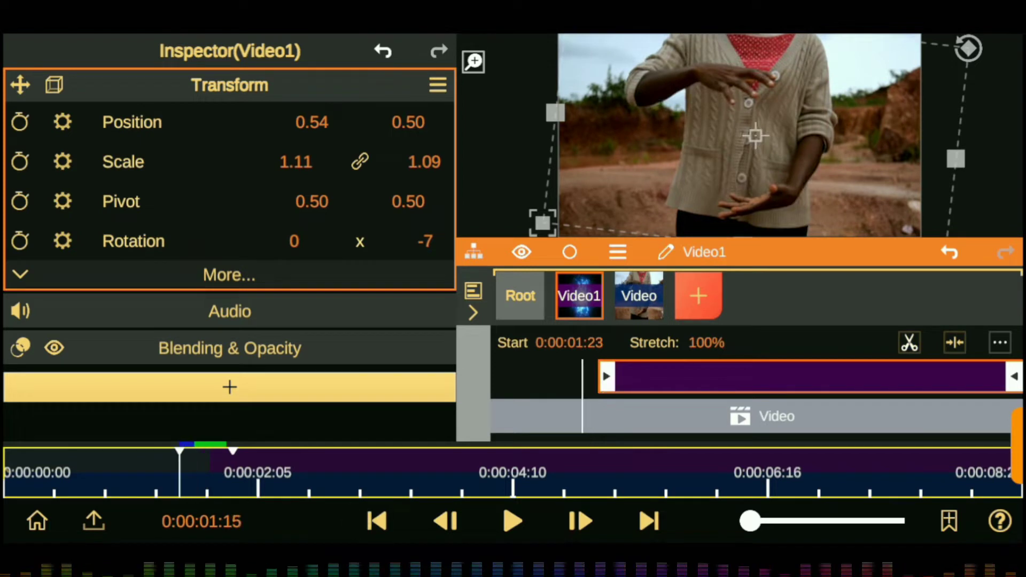
left_click_drag(849, 379, 908, 440)
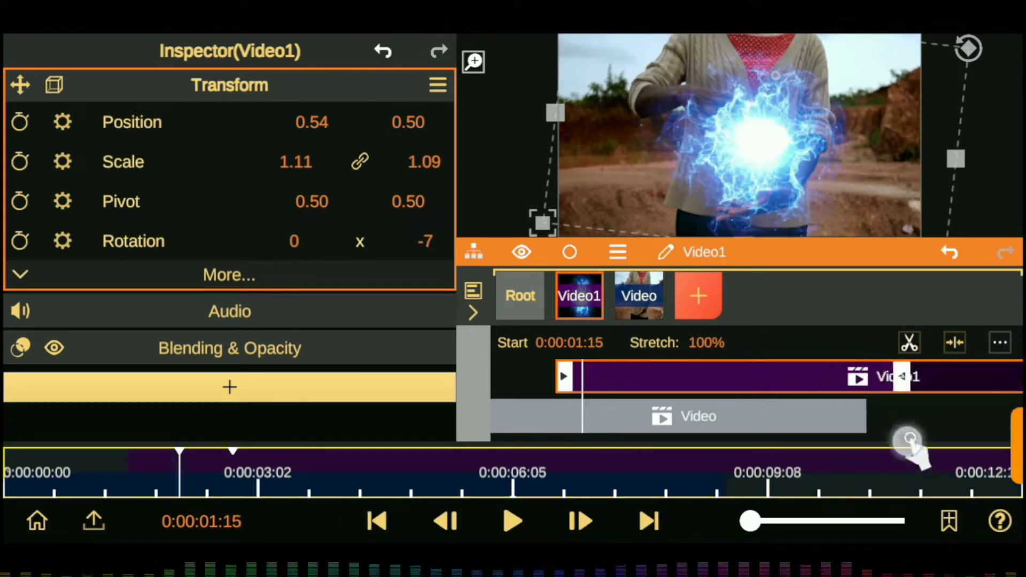
- Fit the ball between the hands: scale 0.61/0.60, position 0.50/0.40, tilted further
left_click_drag(296, 162, 373, 407)
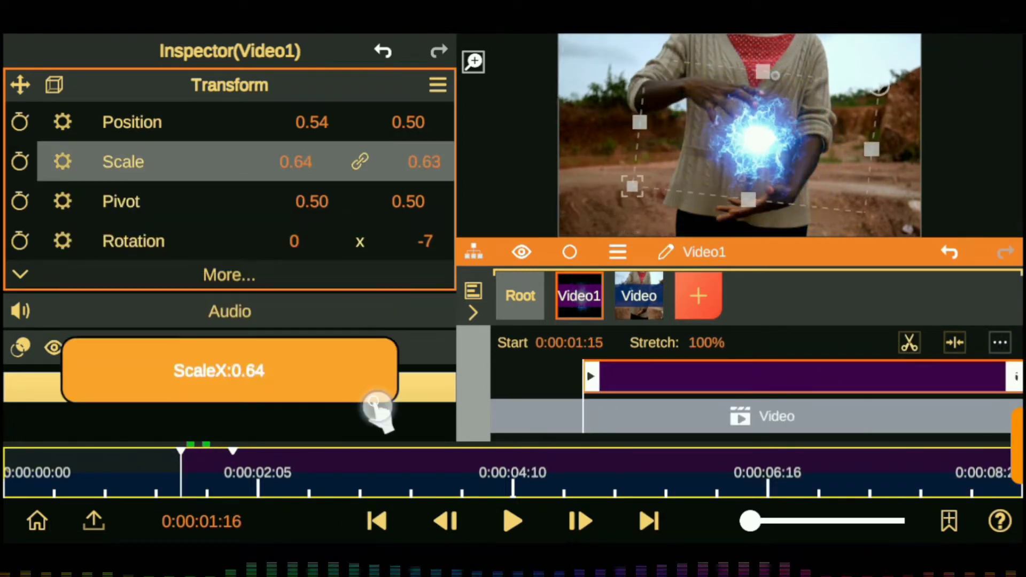
mouse_move(312, 122)
left_mouse_down()
mouse_move(393, 131)
mouse_move(424, 171)
left_mouse_up()
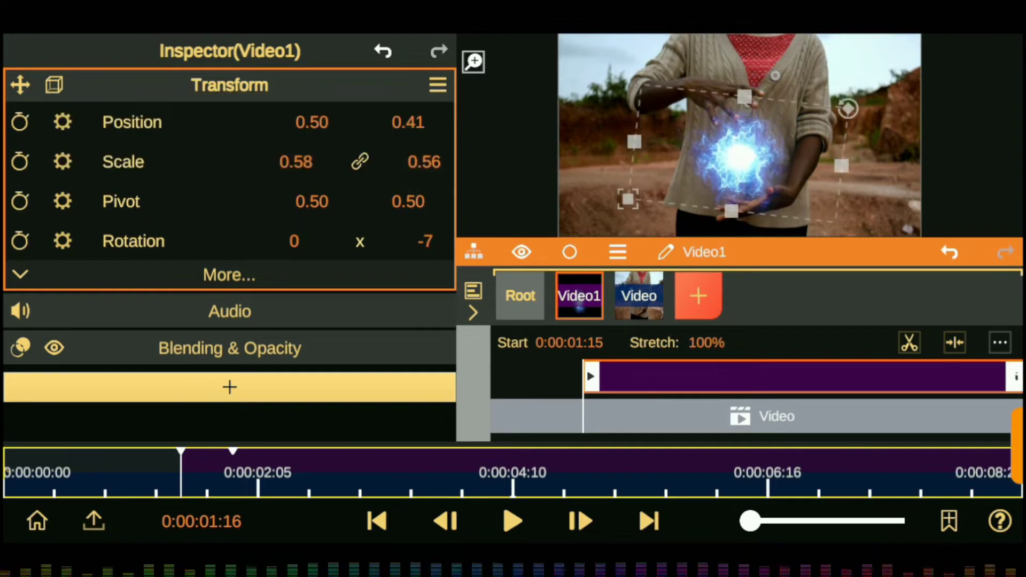
left_click_drag(296, 161, 293, 160)
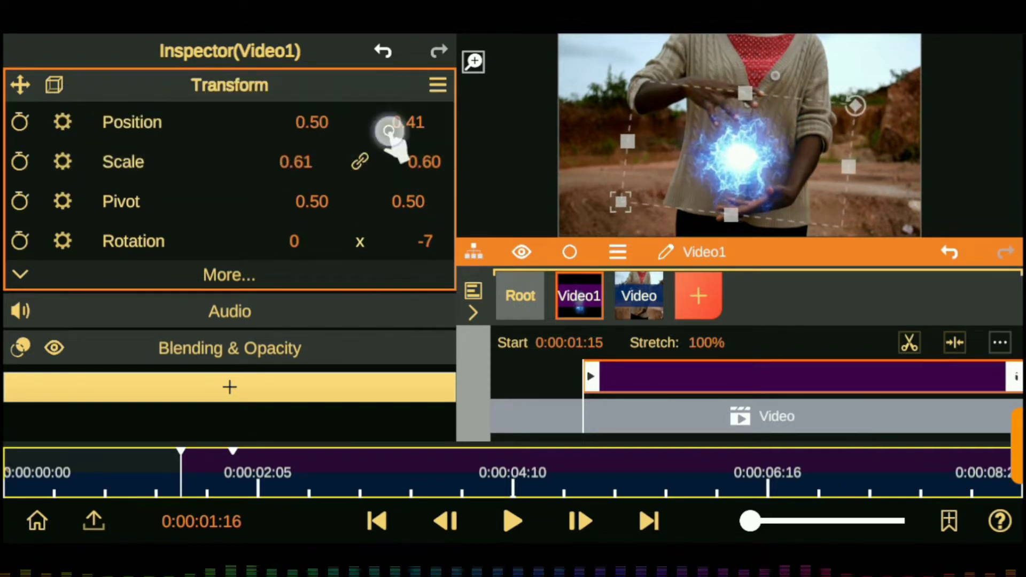
left_click_drag(389, 131, 394, 156)
left_click_drag(425, 241, 407, 277)
- Set rotation -37, enable Scale, Position and Rotation keyframes, and key Position Y 0.54 at 0:00:01:23
left_click(20, 161)
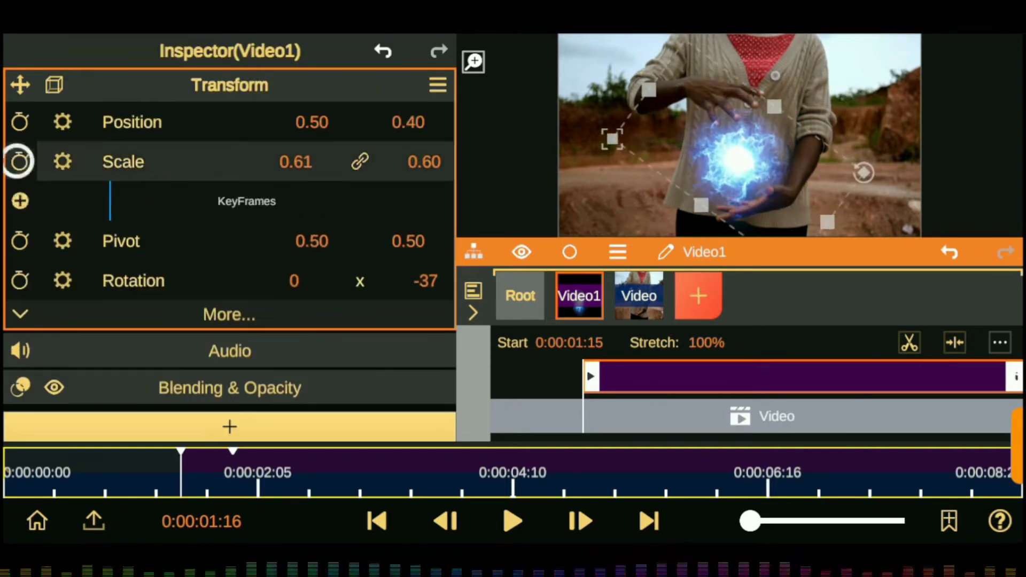
left_click(20, 122)
left_click(20, 319)
left_click(629, 508)
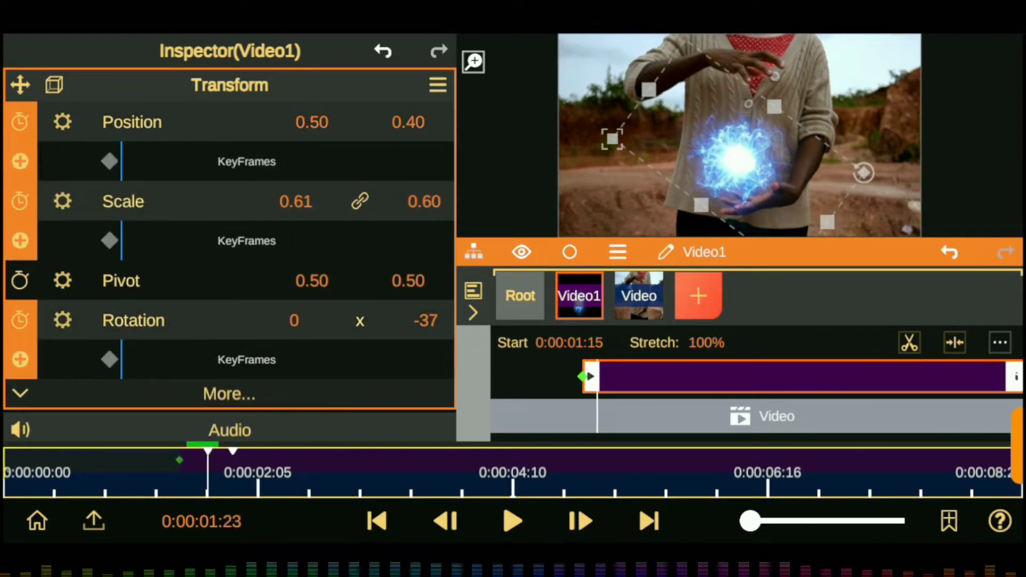
left_click_drag(305, 119, 313, 119)
left_click_drag(407, 122, 412, 103)
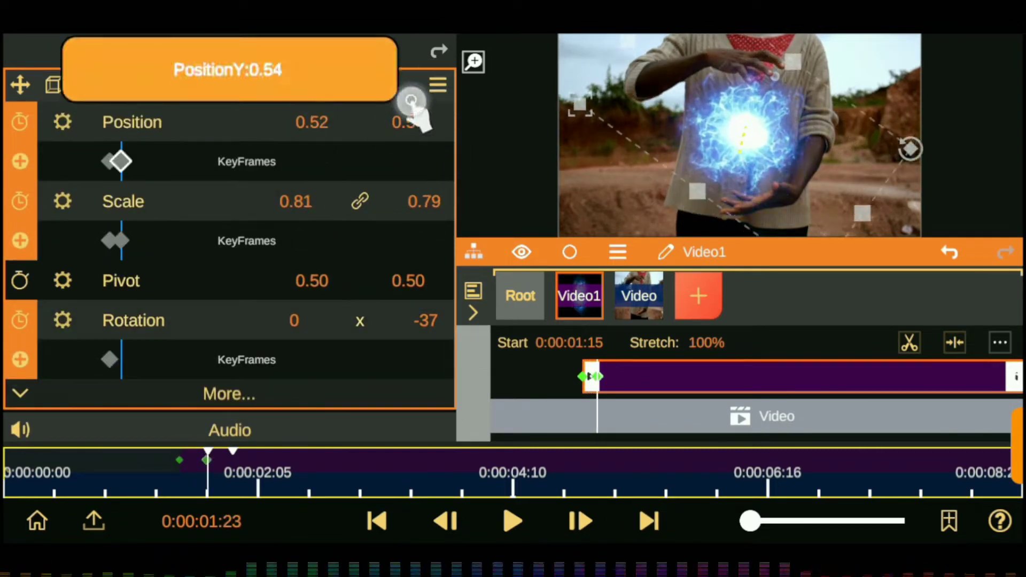
left_click_drag(289, 201, 299, 202)
- At 0:00:02:02, unlink scale and key it to about 1.02 by 1.04
left_click(637, 505)
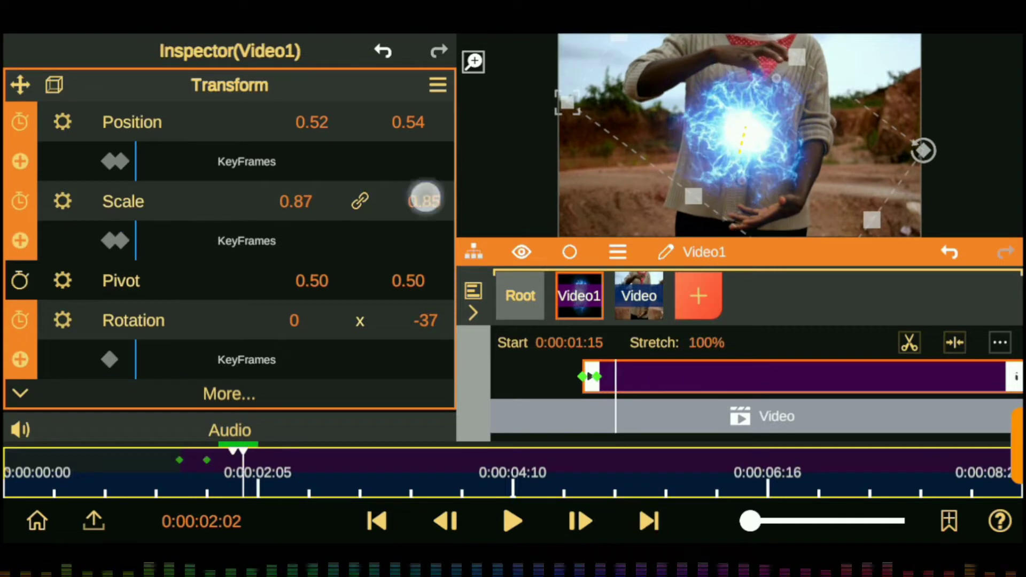
left_click_drag(424, 201, 424, 126)
left_click(359, 200)
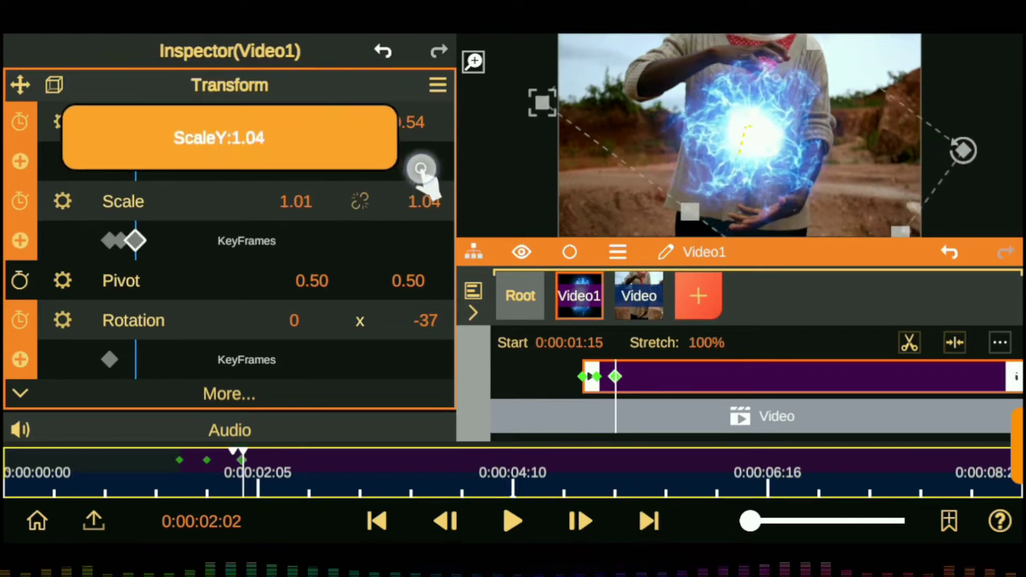
left_click_drag(424, 201, 417, 179)
left_click_drag(296, 202, 302, 192)
left_click(644, 505)
left_click(645, 505)
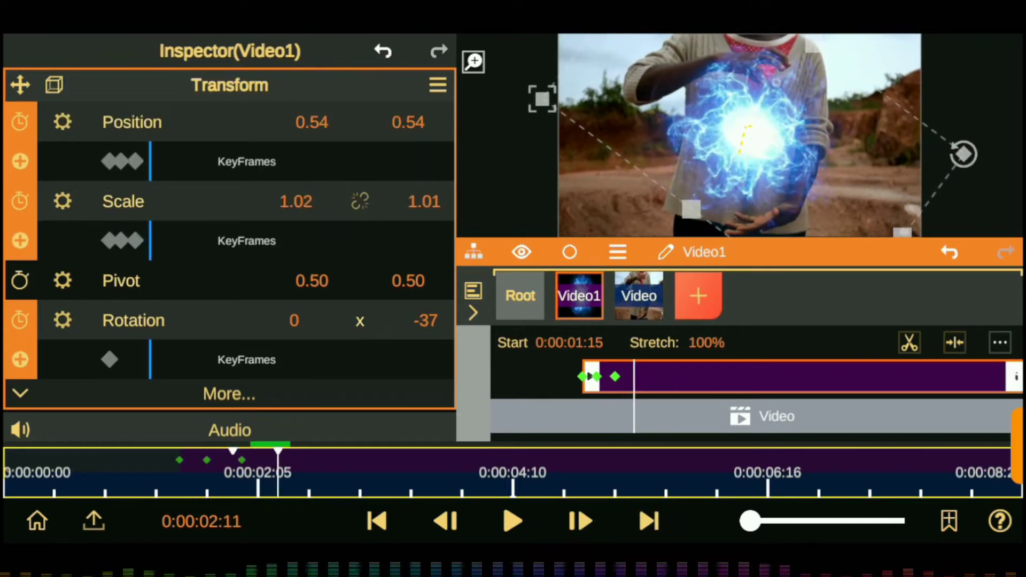
- Add shake keyframes: Position Y 0.50 and Scale X 0.99, then Position Y 0.56 later
left_click_drag(407, 122, 419, 153)
left_click_drag(295, 201, 284, 190)
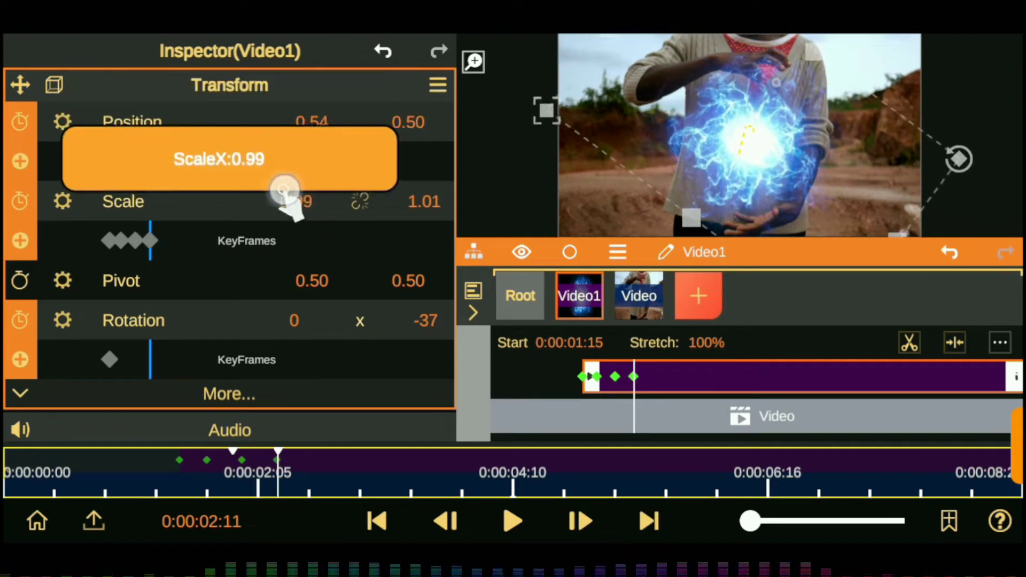
left_click(644, 505)
left_click(644, 505)
left_click_drag(649, 473, 316, 473)
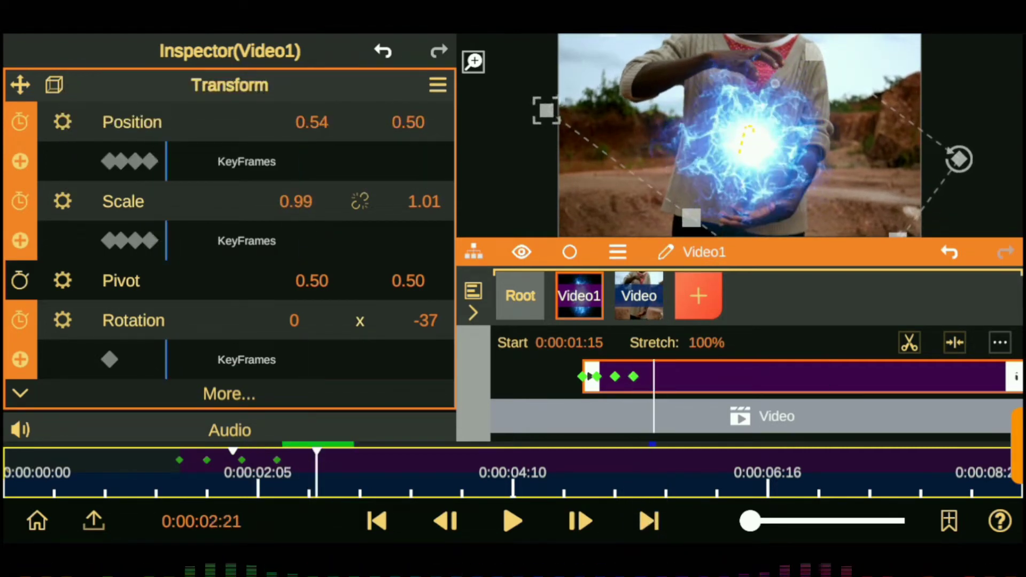
left_click(643, 504)
left_click_drag(408, 122, 408, 110)
left_click(644, 505)
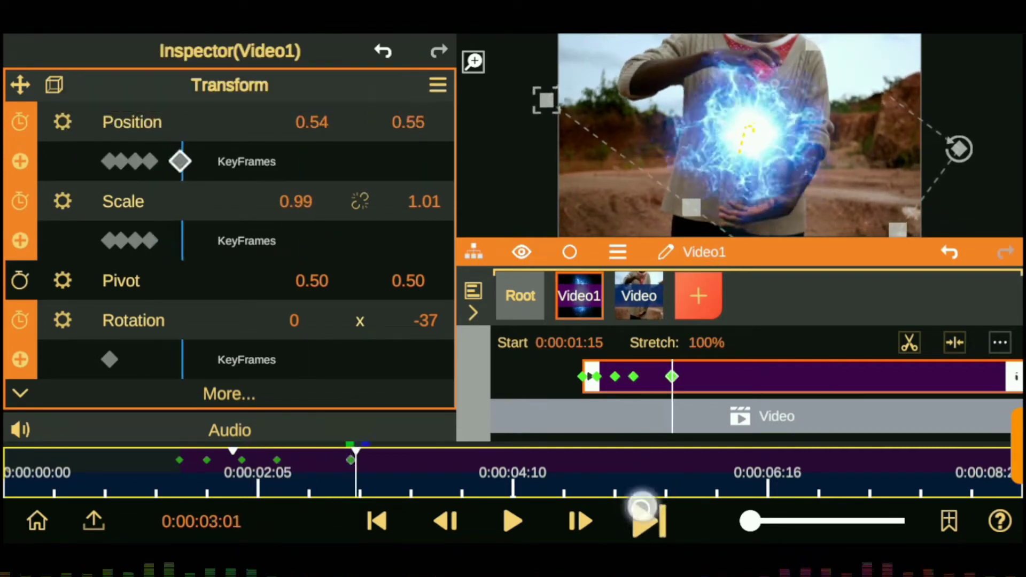
left_click(644, 505)
left_click(645, 504)
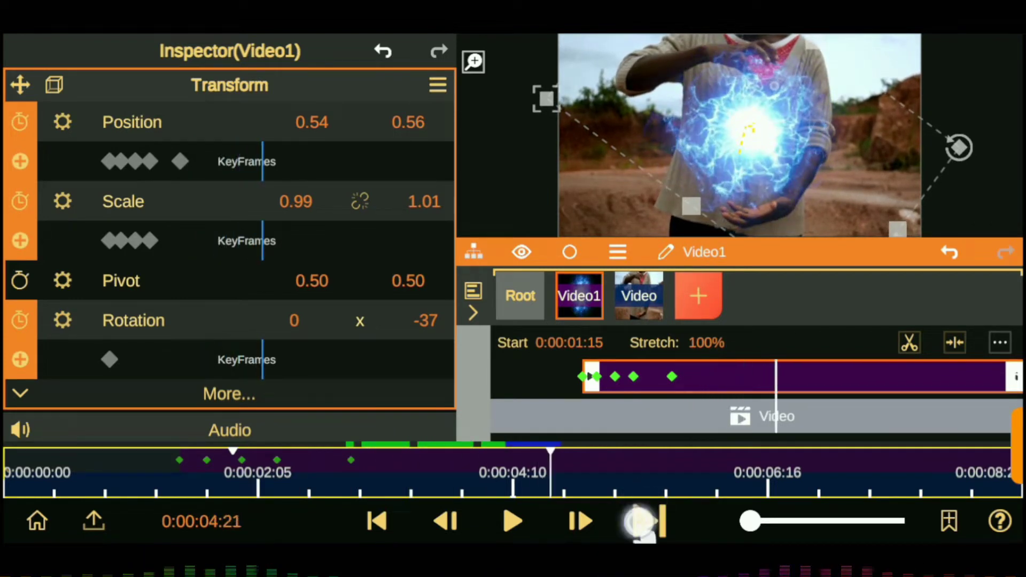
- Key Position Y 0.55 with scale 1.03/1.05, then Position X 0.53 near 0:00:07:21
left_click_drag(608, 466, 455, 467)
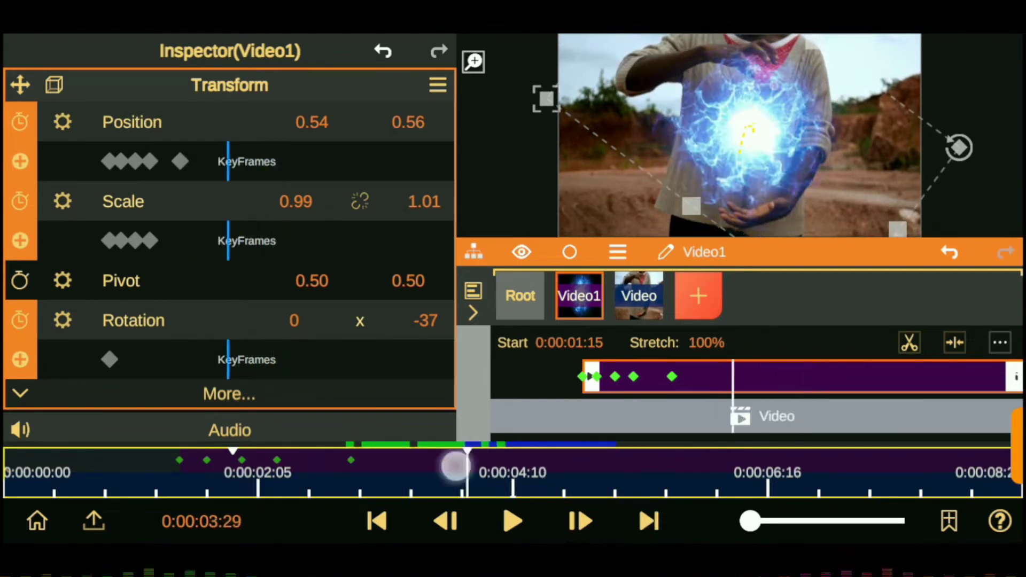
left_click(646, 521)
left_click(639, 521)
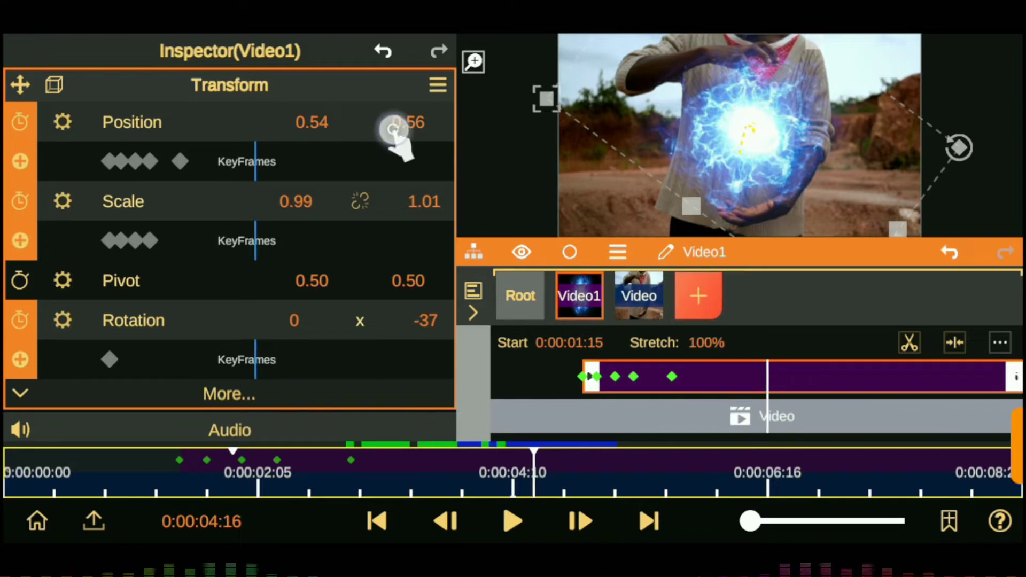
left_click_drag(395, 128, 412, 149)
left_click_drag(295, 201, 293, 202)
left_click(633, 505)
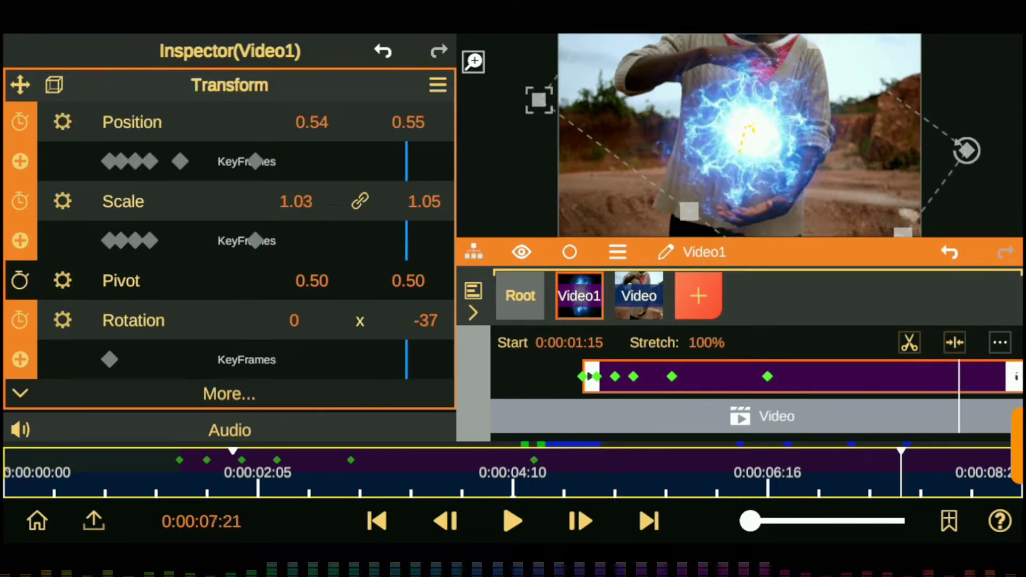
left_click_drag(307, 123, 293, 126)
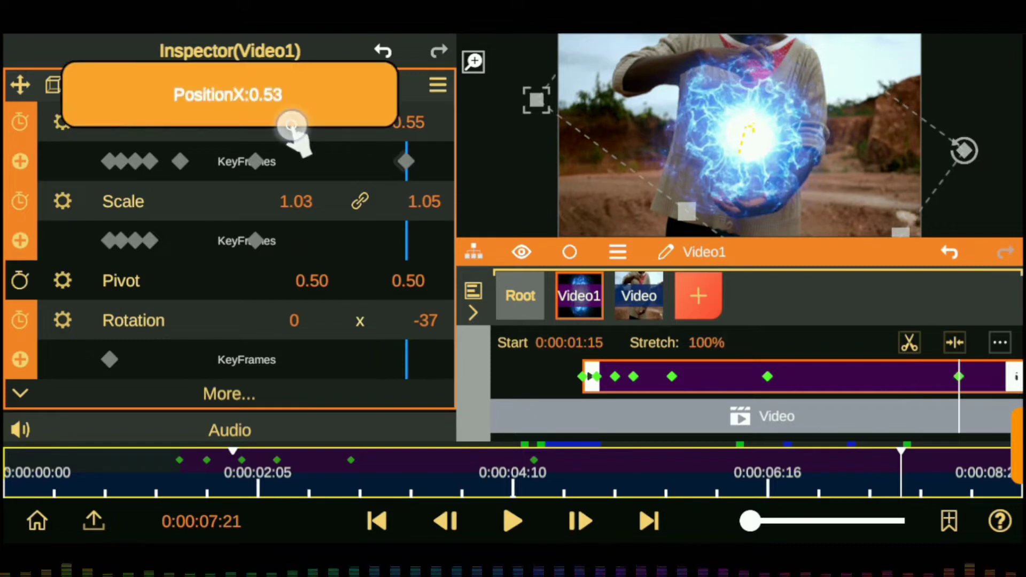
- Add the Nature > Ripple(Simple) effect to the energy ball with a light-blue colour
left_click(230, 85)
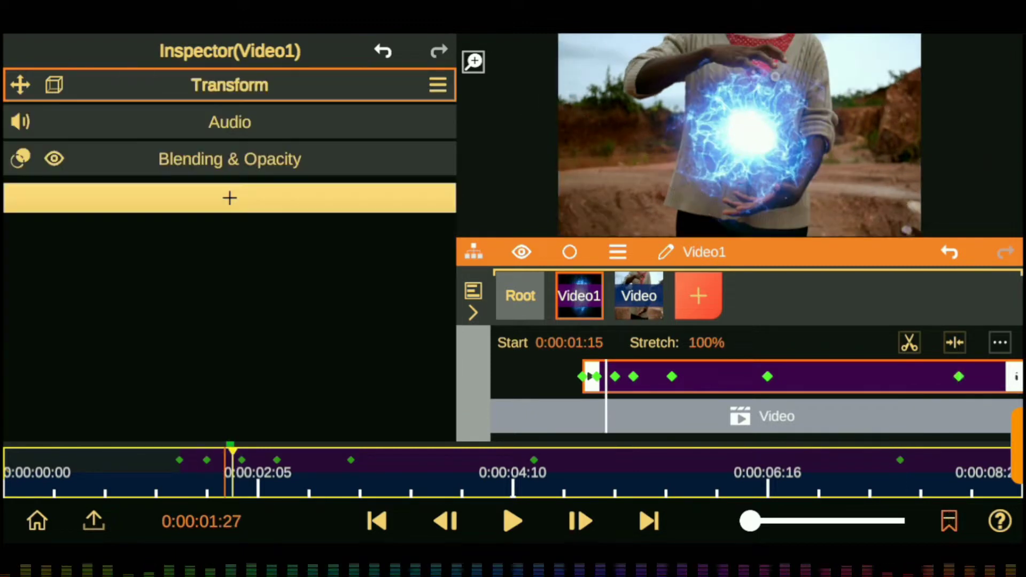
left_click(90, 187)
left_click(207, 103)
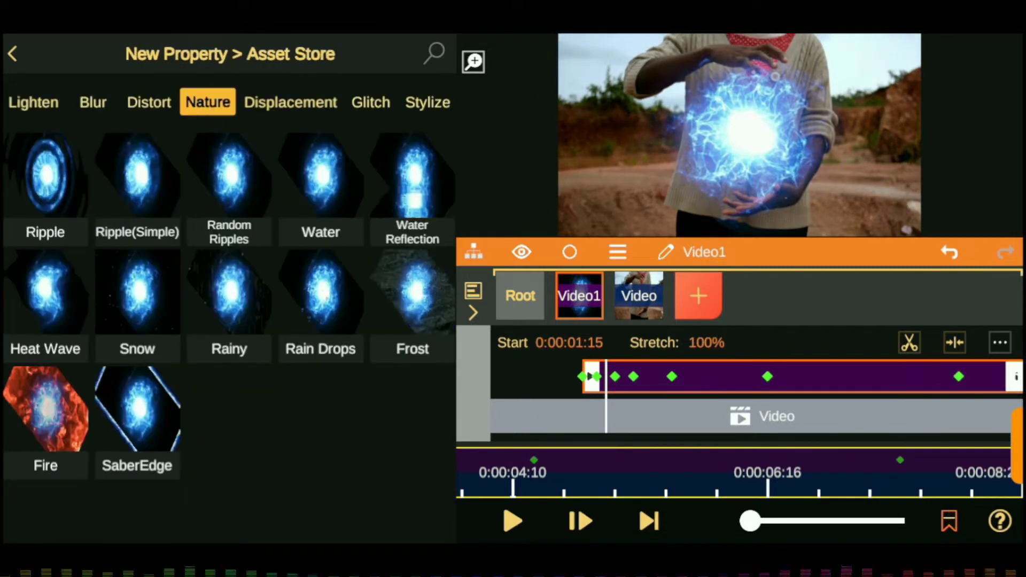
left_click(138, 176)
left_click(347, 332)
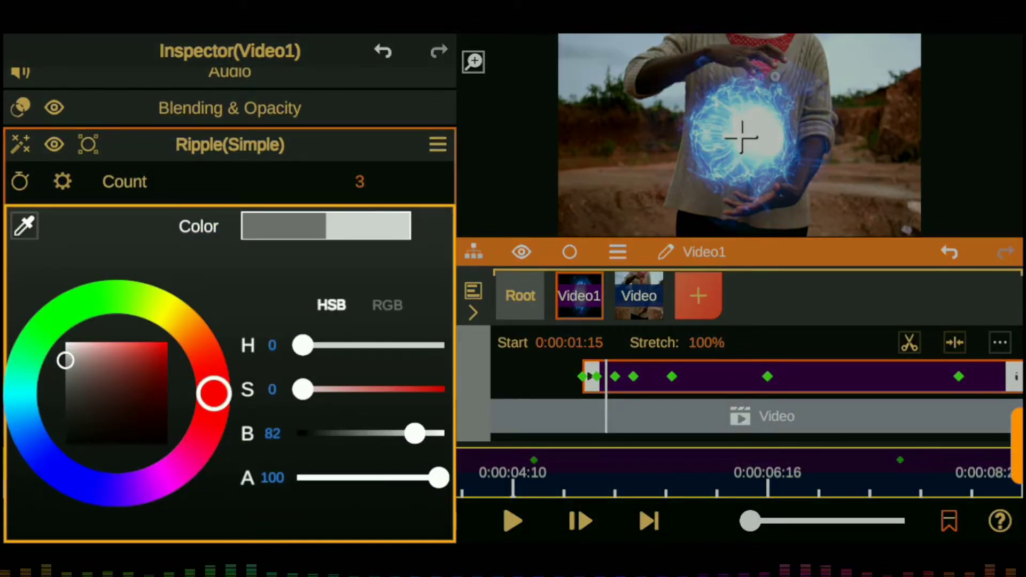
left_click(24, 226)
left_click(103, 369)
- Enable Evolution keyframing and key Evolution at 0.42 and about 0.54
mouse_move(350, 220)
left_mouse_down()
mouse_move(339, 277)
mouse_move(306, 289)
mouse_move(360, 287)
mouse_move(355, 268)
left_mouse_up()
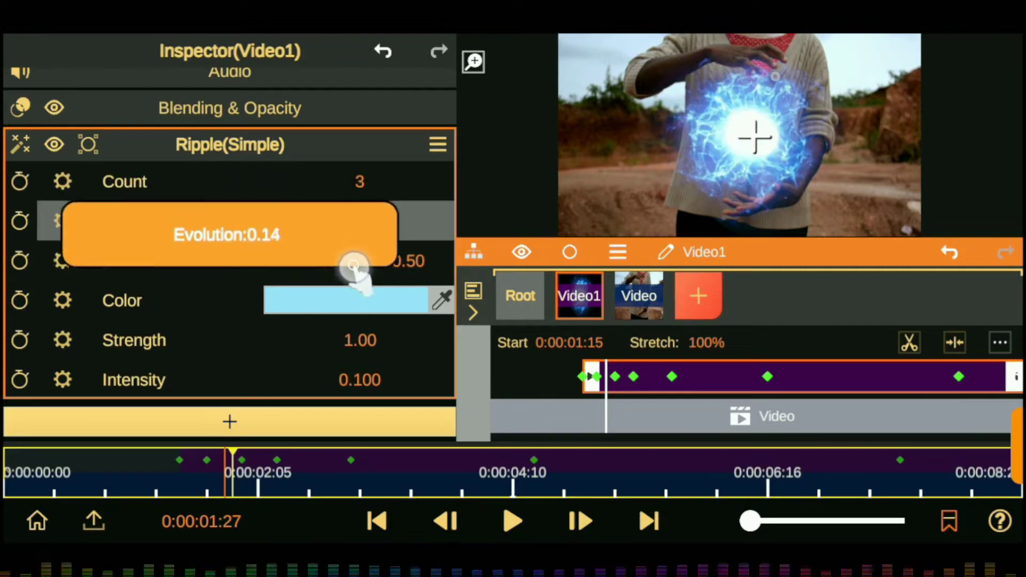
left_click(386, 517)
left_click(136, 221)
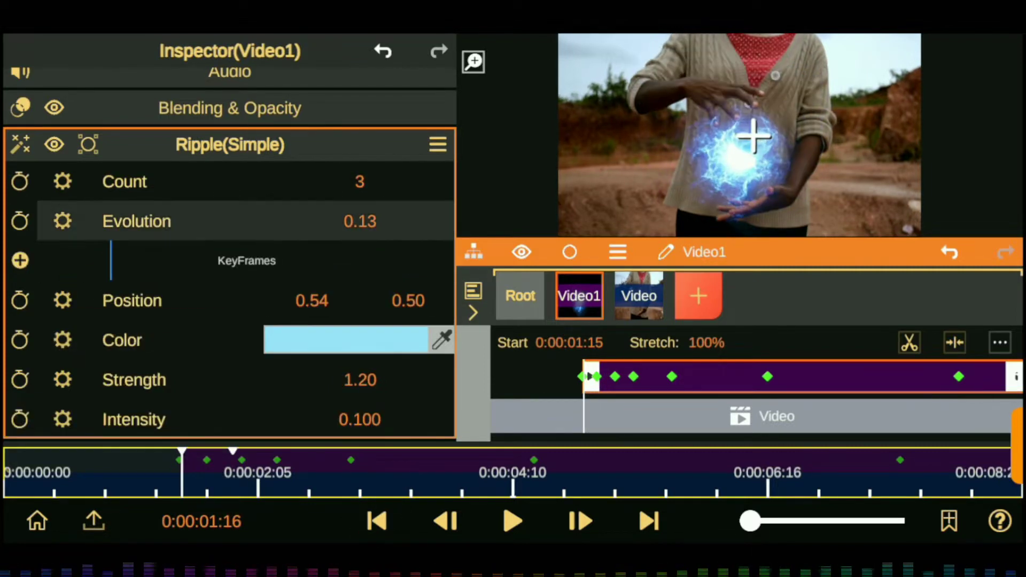
left_click(648, 521)
left_click_drag(359, 221, 355, 155)
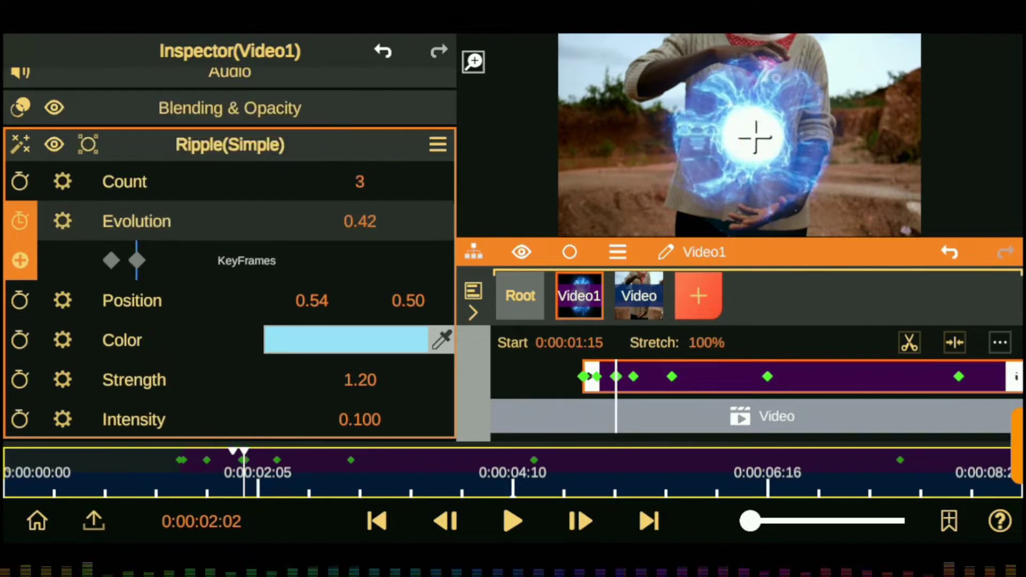
left_click(648, 521)
mouse_move(359, 221)
left_mouse_down()
mouse_move(359, 201)
mouse_move(359, 235)
mouse_move(366, 171)
left_mouse_up()
left_click(648, 521)
left_click(639, 507)
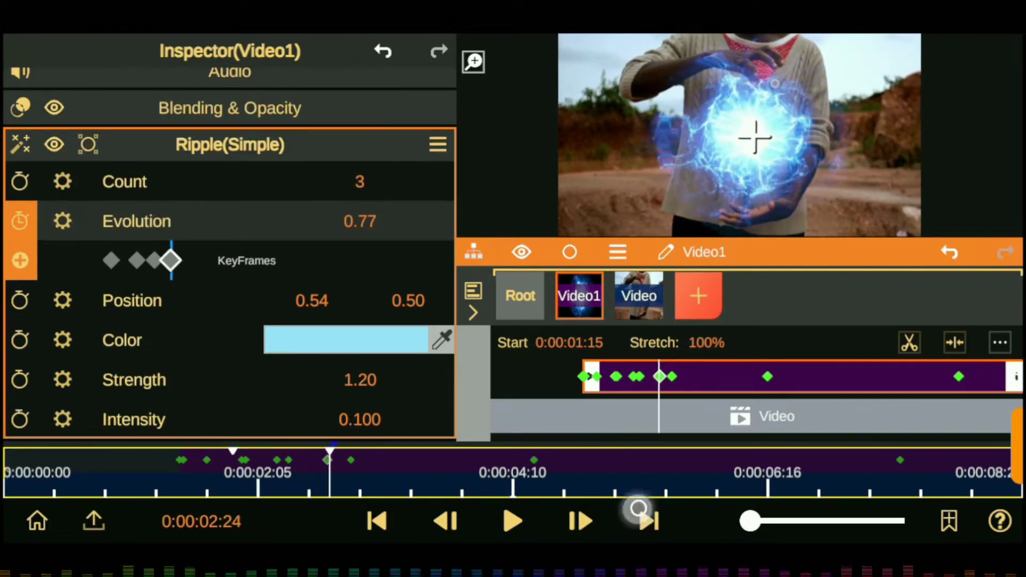
left_click(648, 521)
left_click(648, 521)
- Key Evolution rising to 0.95, 1.03 and 1.25 further along the clip
left_click_drag(360, 221, 355, 183)
left_click(648, 521)
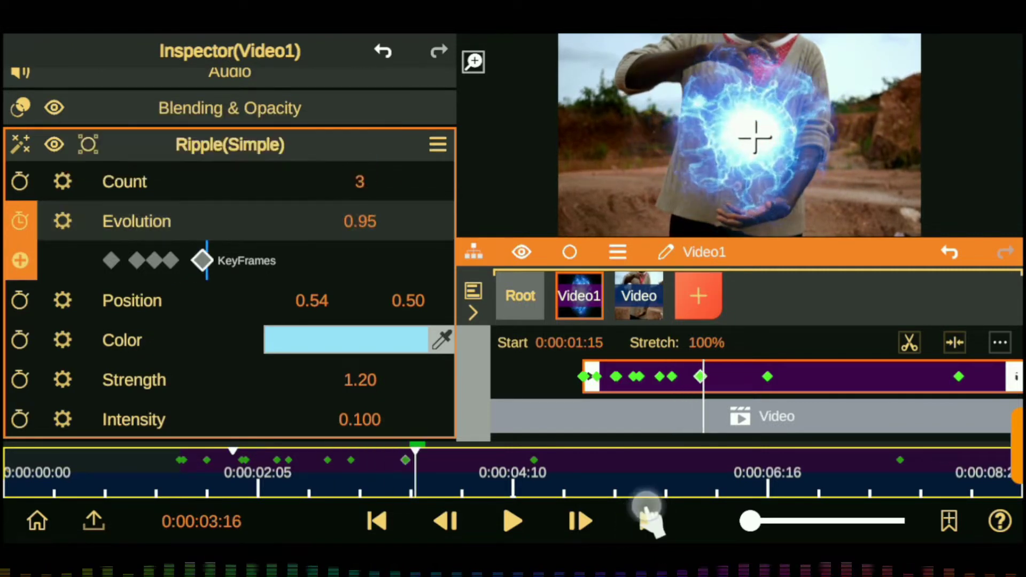
left_click(648, 521)
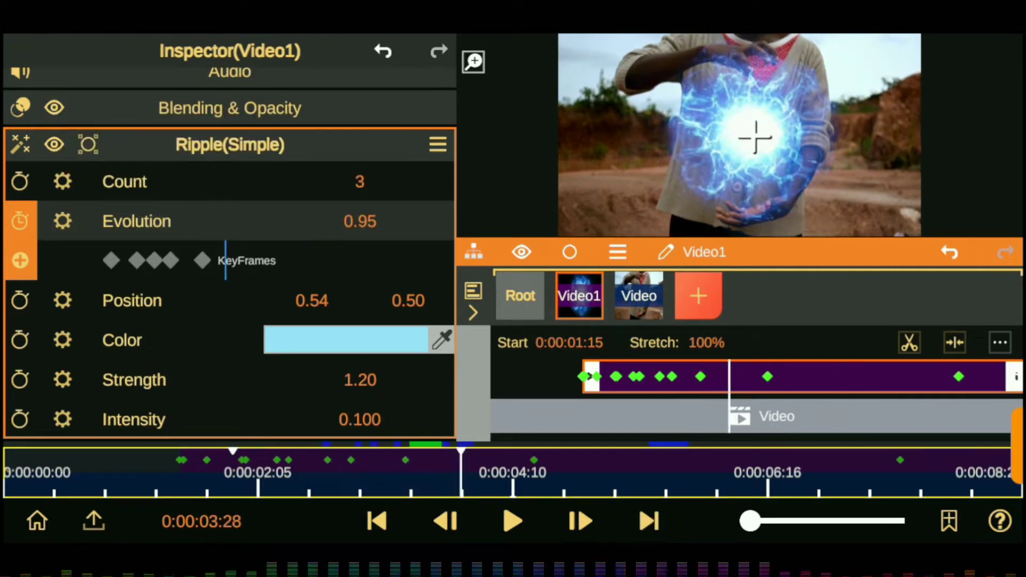
left_click_drag(360, 222, 354, 179)
left_click(635, 521)
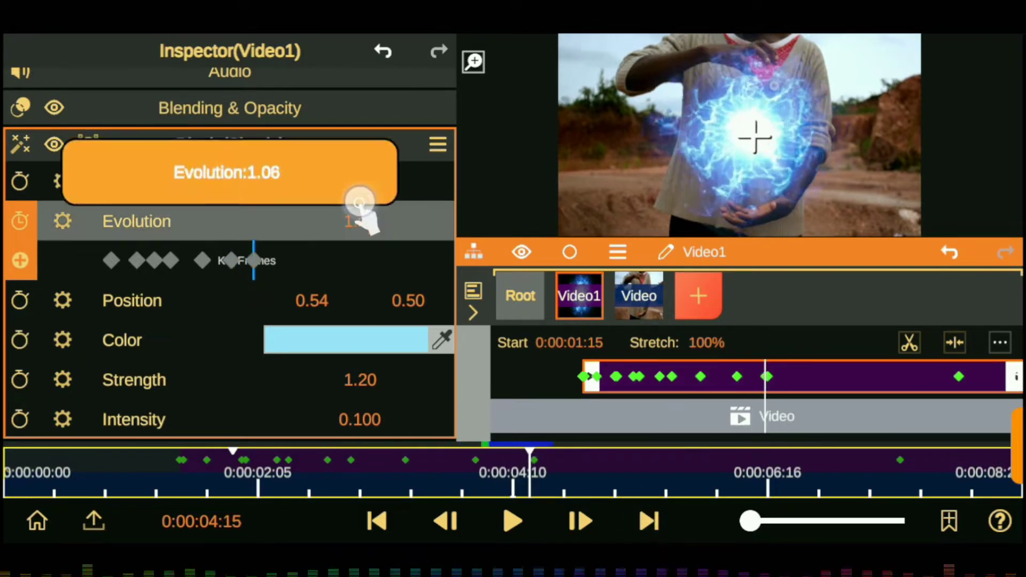
left_click(576, 463)
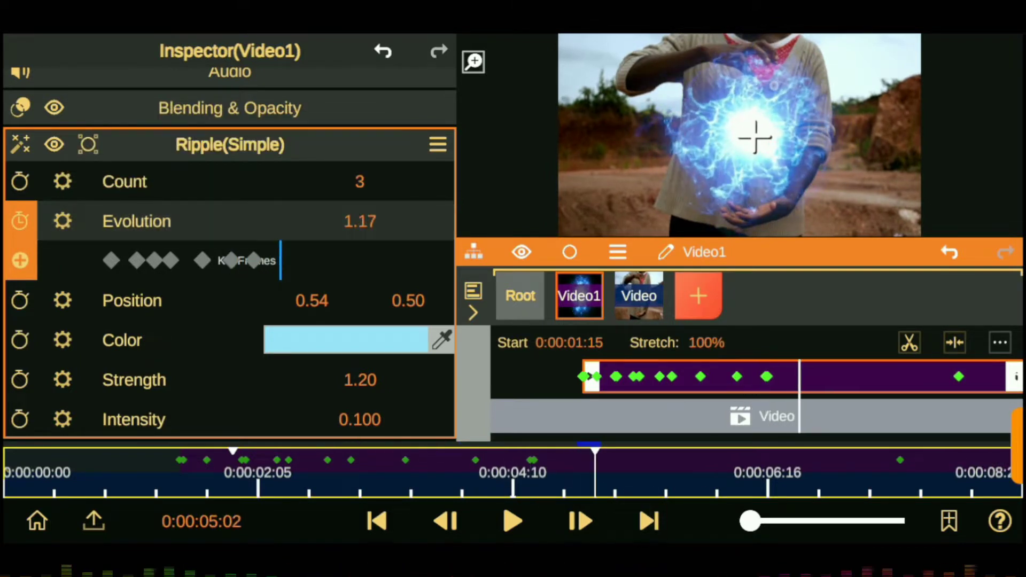
left_click(651, 514)
left_click_drag(364, 216, 367, 197)
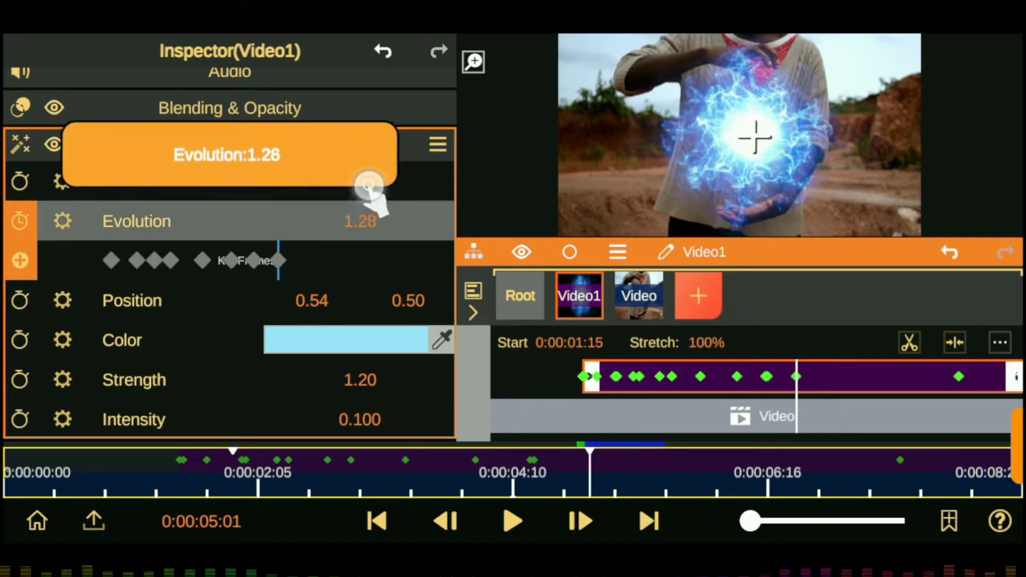
left_click(623, 463)
left_click(679, 463)
- Raise ripple Strength to 1.27 and key Evolution at 1.38, 1.12 and 1.21
left_click_drag(359, 379, 362, 369)
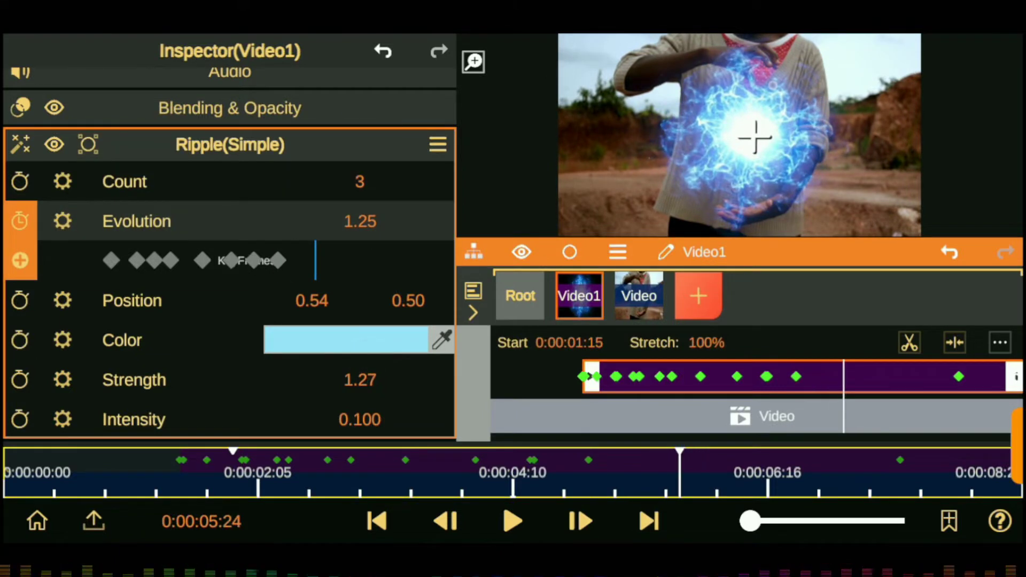
left_click_drag(360, 221, 355, 183)
left_click(771, 462)
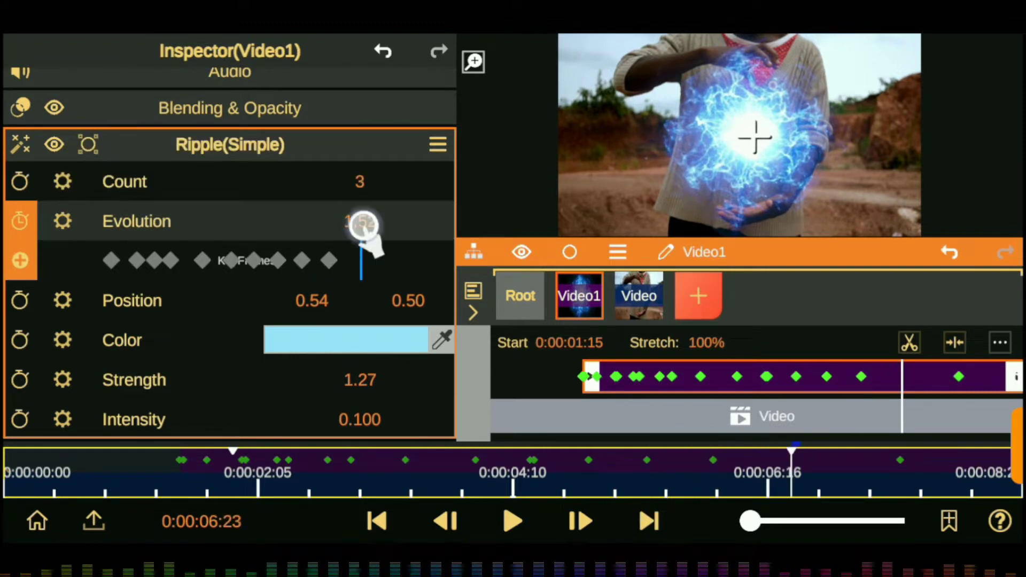
left_click_drag(363, 224, 403, 298)
left_click(845, 463)
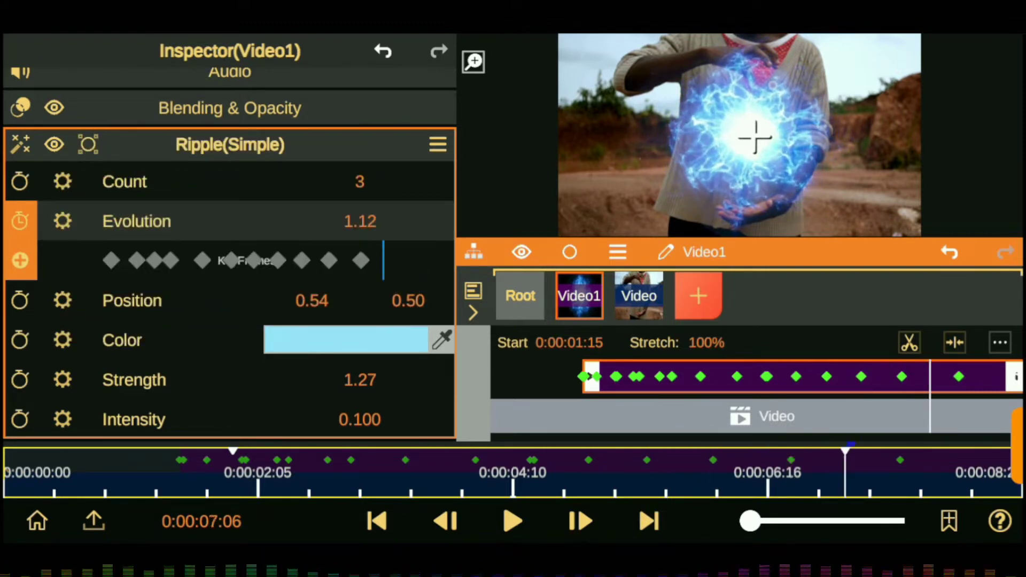
mouse_move(359, 221)
left_mouse_down()
mouse_move(360, 211)
mouse_move(374, 286)
left_mouse_up()
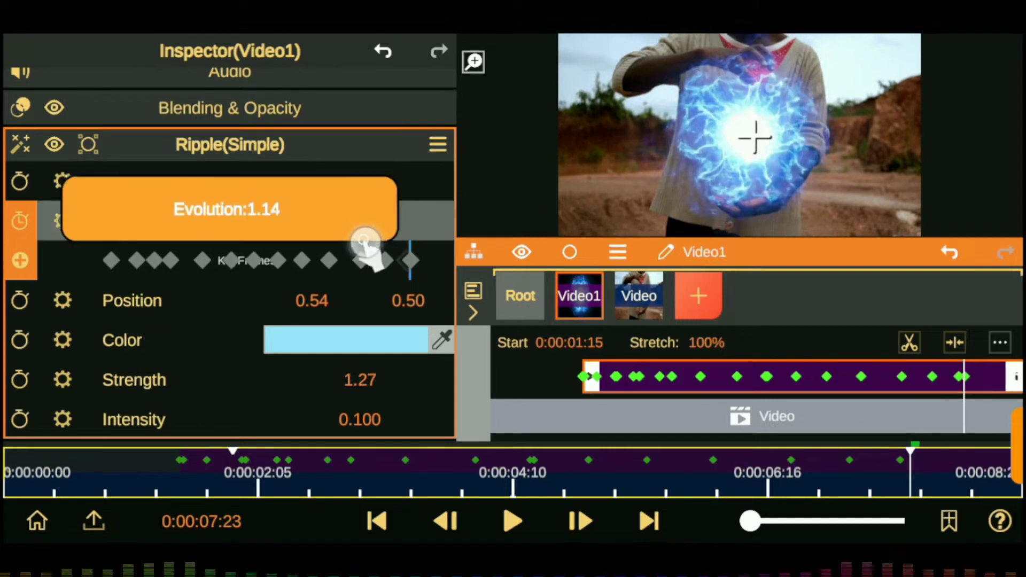
- Key Evolution down to about 0.81 and 0.20 near the clip end, then collapse Ripple(Simple)
left_click(946, 463)
left_click_drag(359, 221, 377, 279)
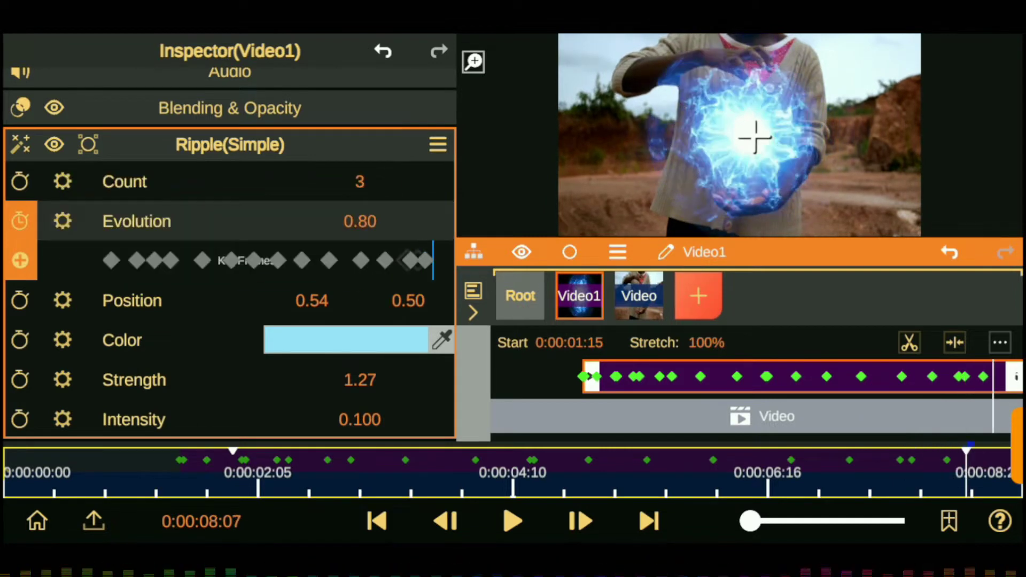
left_click(644, 515)
left_click_drag(360, 222, 416, 363)
left_click_drag(209, 470, 203, 470)
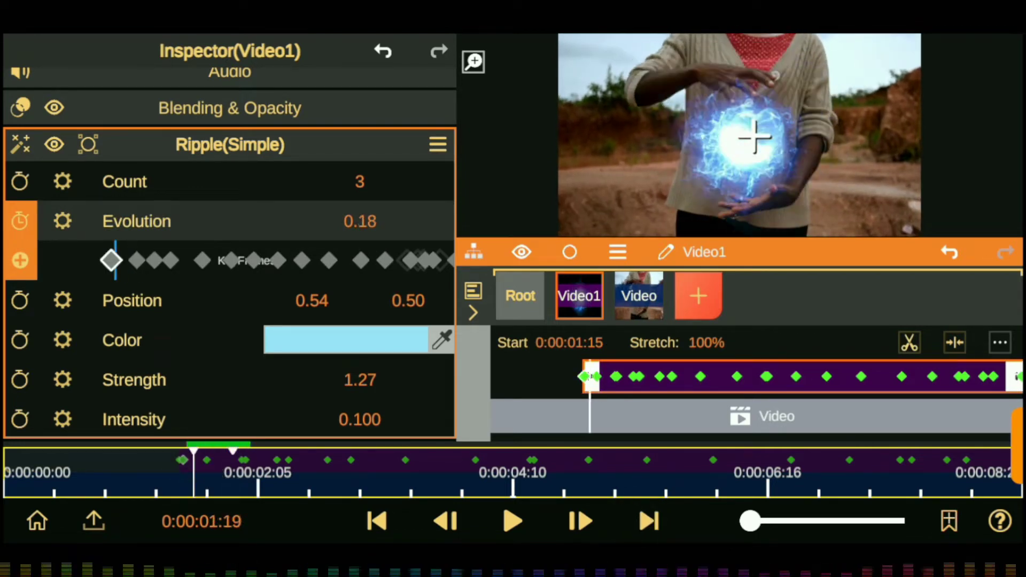
left_click(230, 144)
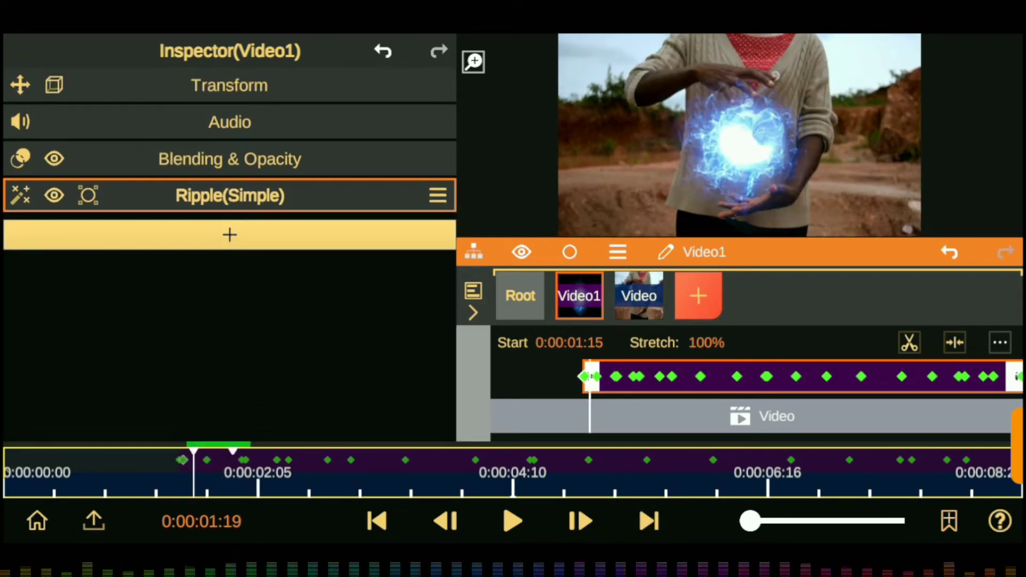
- Hide the energy-ball layer and add an adjustment layer spanning the energy-ball clip
left_click(522, 252)
left_click(638, 296)
left_click(230, 387)
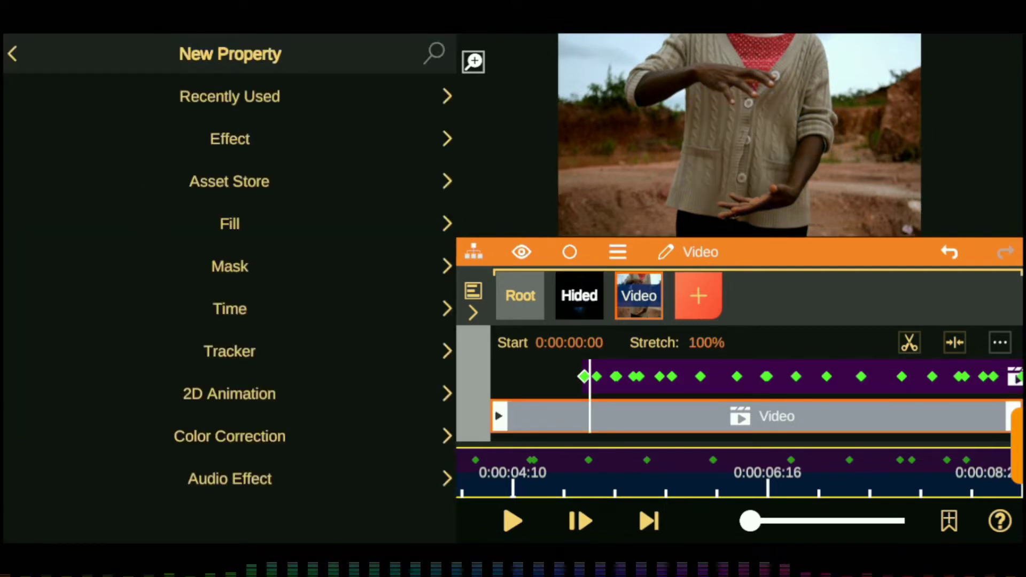
left_click(12, 53)
left_click(699, 296)
left_click(513, 294)
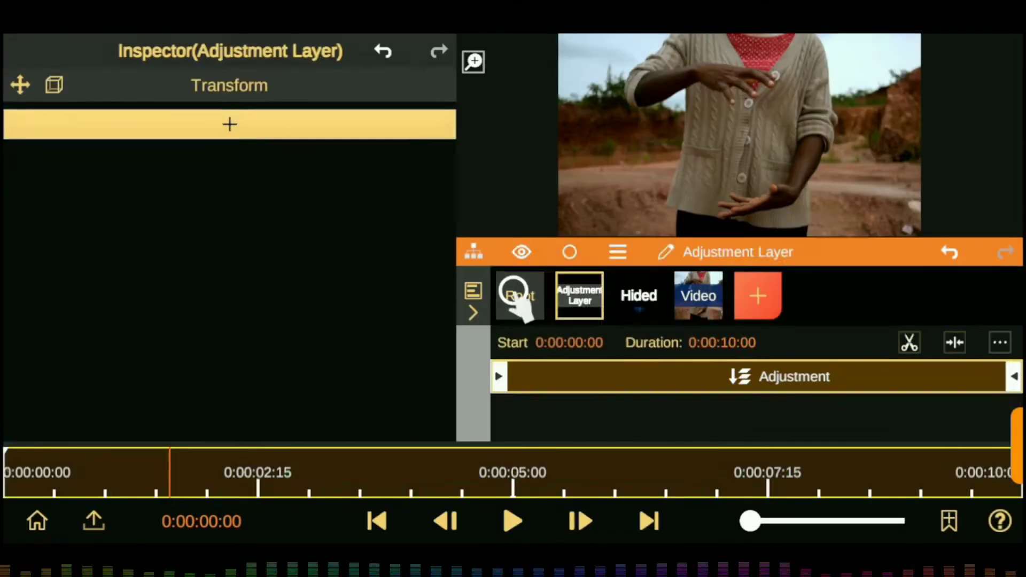
left_click(502, 376)
left_click_drag(694, 377, 631, 377)
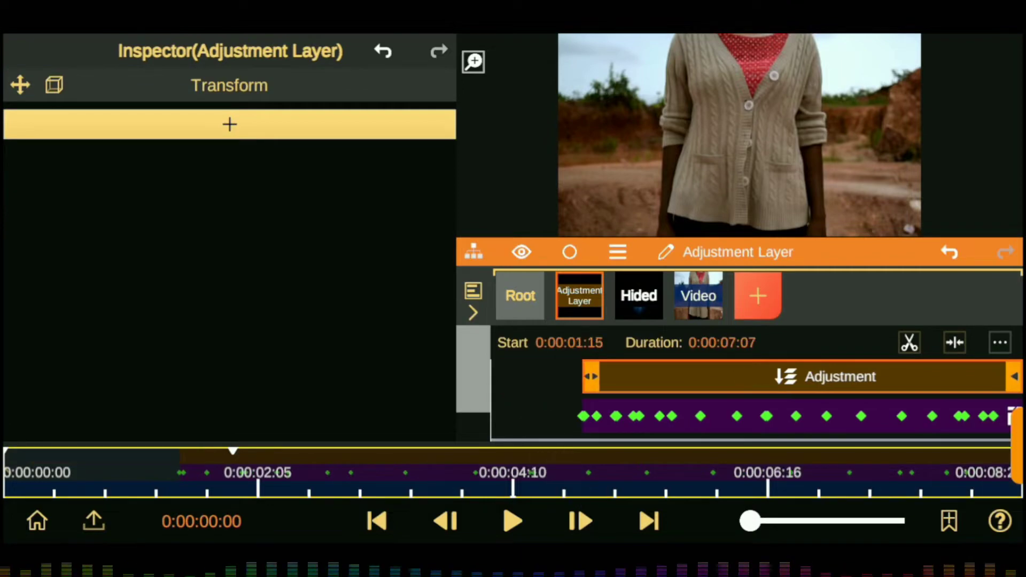
- Apply the Water distortion effect from the asset store to the adjustment layer
left_click(229, 124)
left_click(229, 181)
left_click(321, 232)
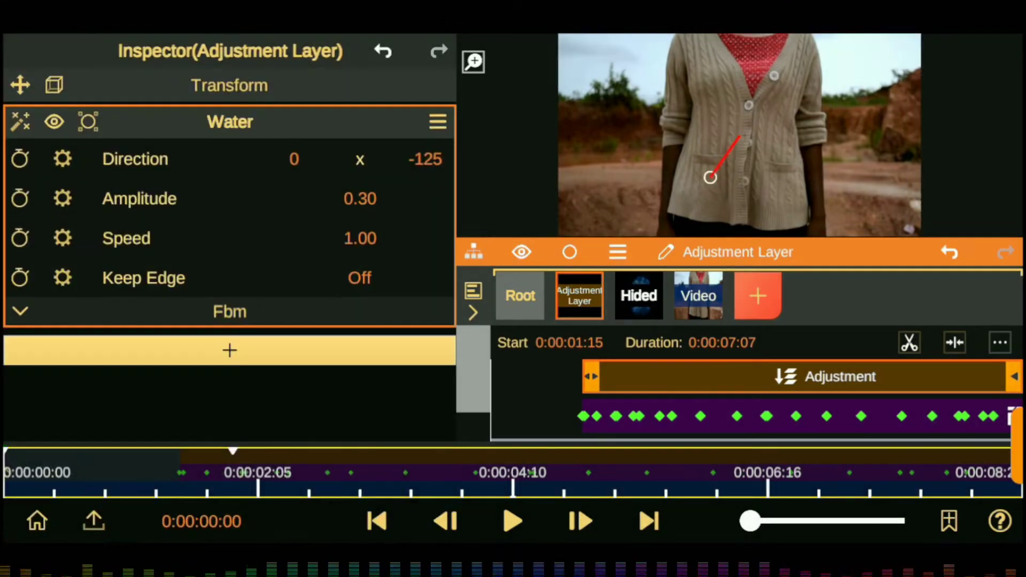
left_click_drag(425, 159, 432, 199)
- Mask the Water effect with a soft ellipse sized 0.40/0.41 and blur 0.07
left_click(88, 122)
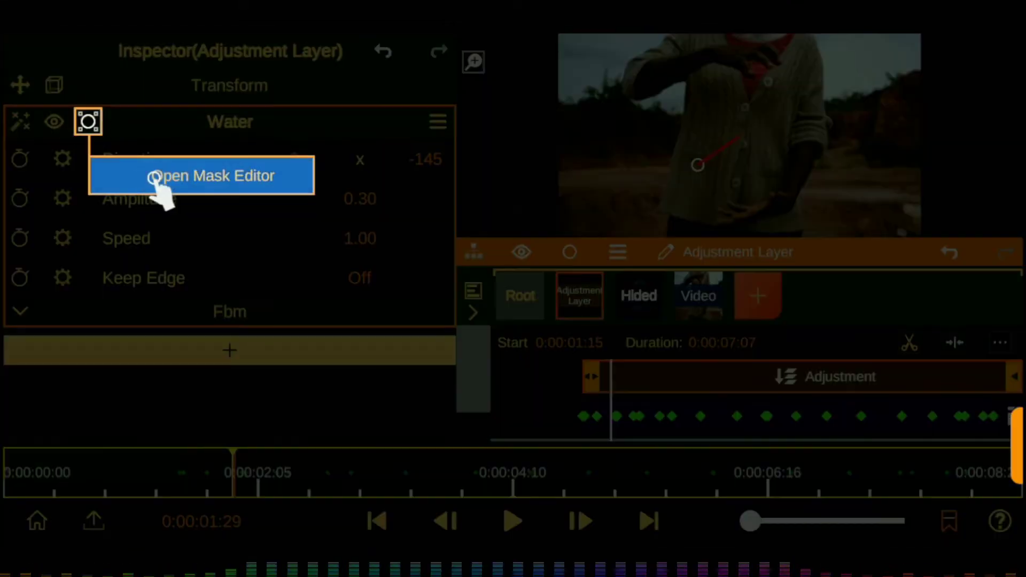
mouse_move(311, 198)
left_mouse_down()
mouse_move(320, 258)
mouse_move(354, 241)
left_mouse_up()
scroll(230, 268, "down", 3)
scroll(230, 240, "up", 3)
left_click_drag(424, 198, 424, 192)
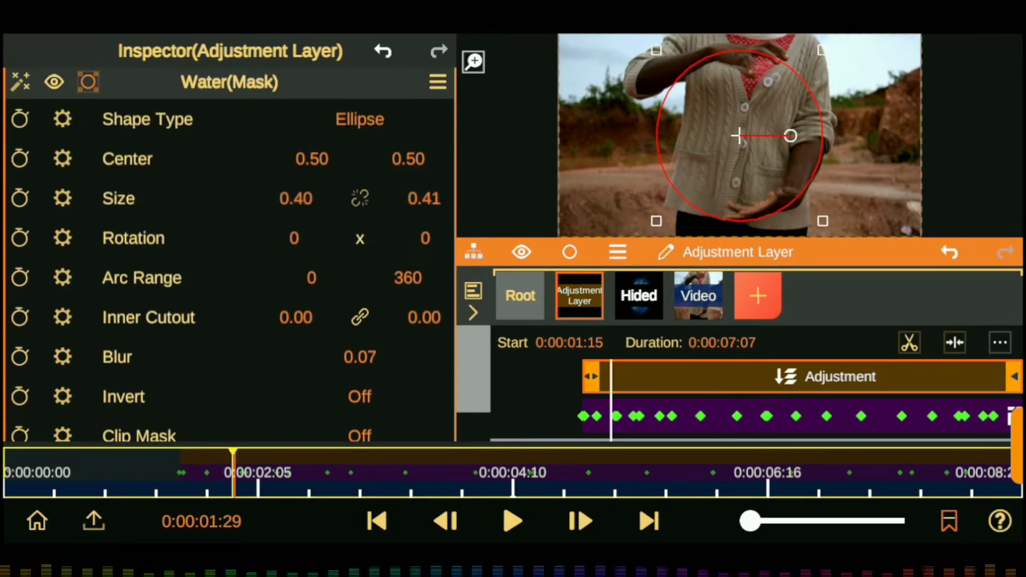
left_click_drag(360, 357, 363, 342)
left_click(88, 82)
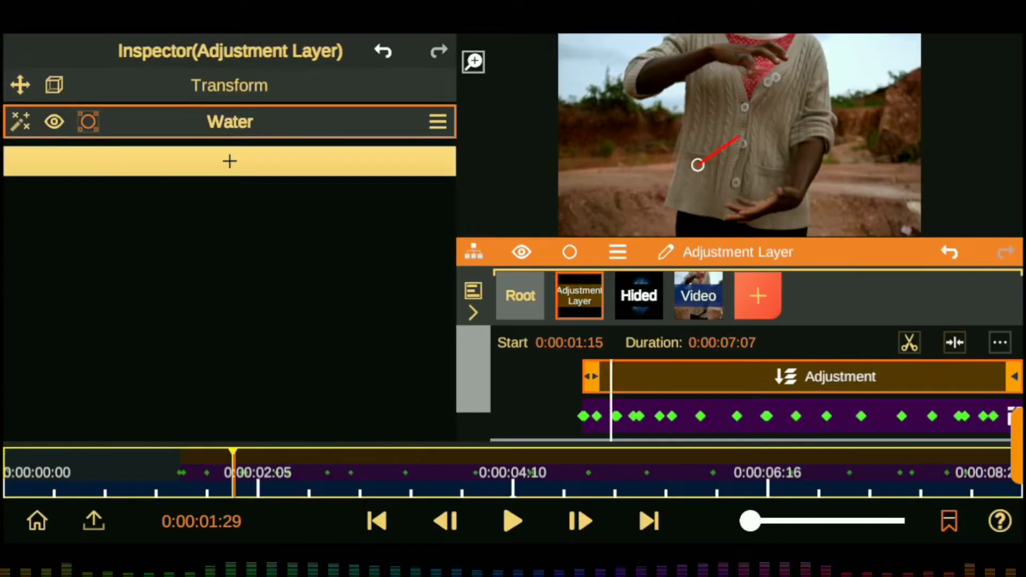
- Lower the Water amplitude to 0.19, then select the hidden Video1 layer
left_click_drag(360, 198, 375, 227)
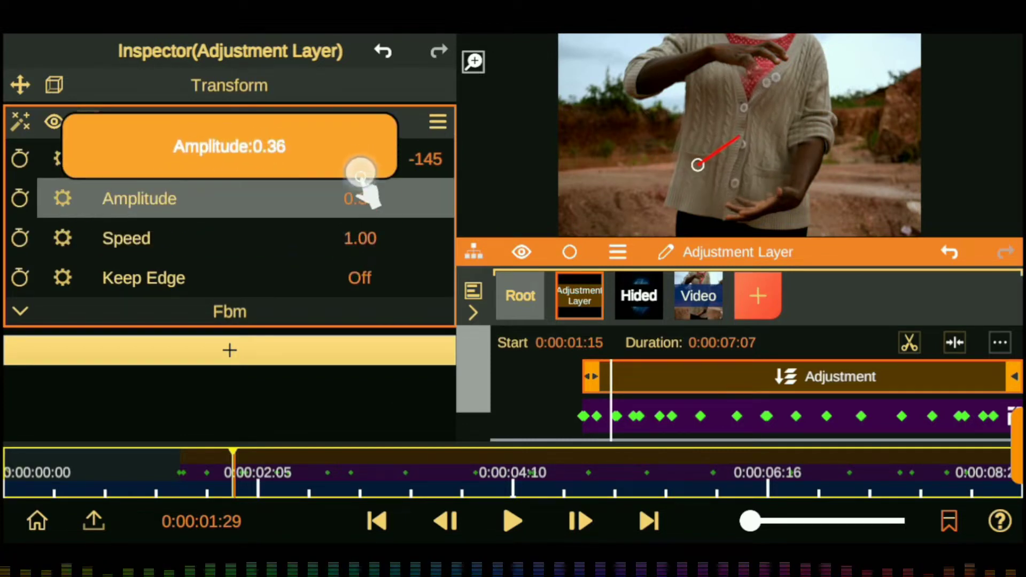
left_click(230, 312)
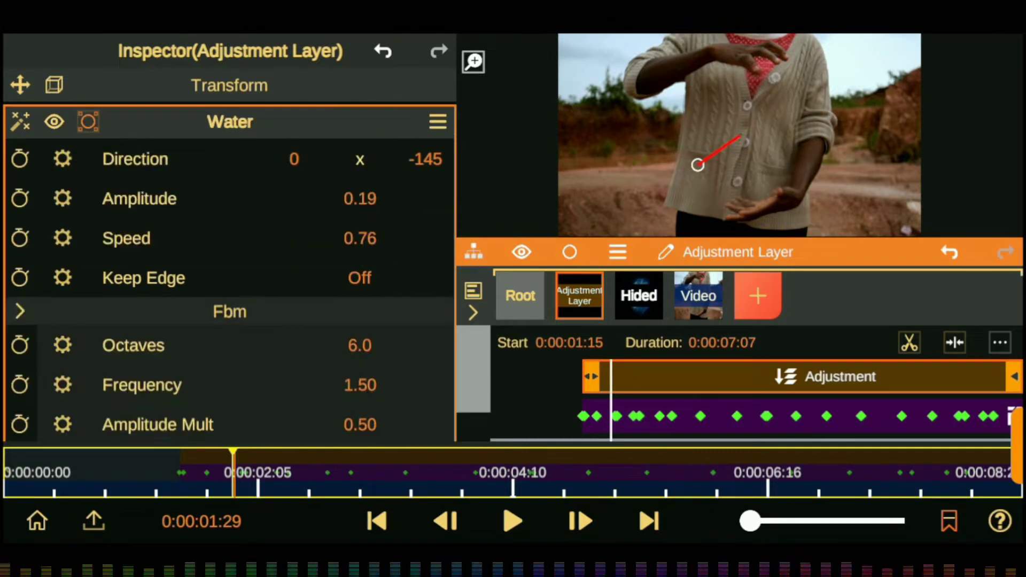
scroll(230, 240, "down", 2)
left_click(636, 496)
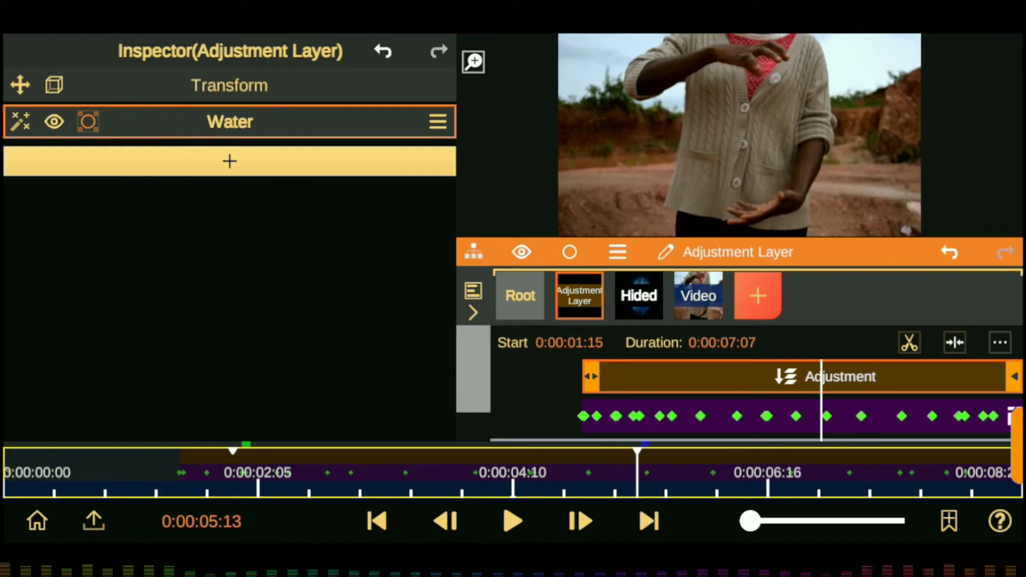
left_click(636, 294)
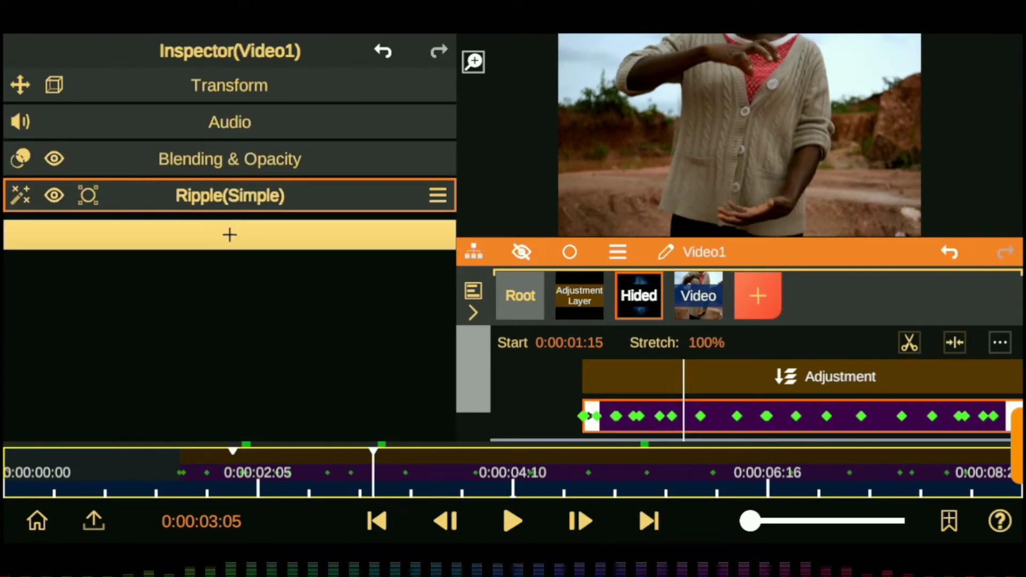
- Unhide the energy ball and add a Solid Color fill layer starting at 0:00:01:15
left_click(522, 251)
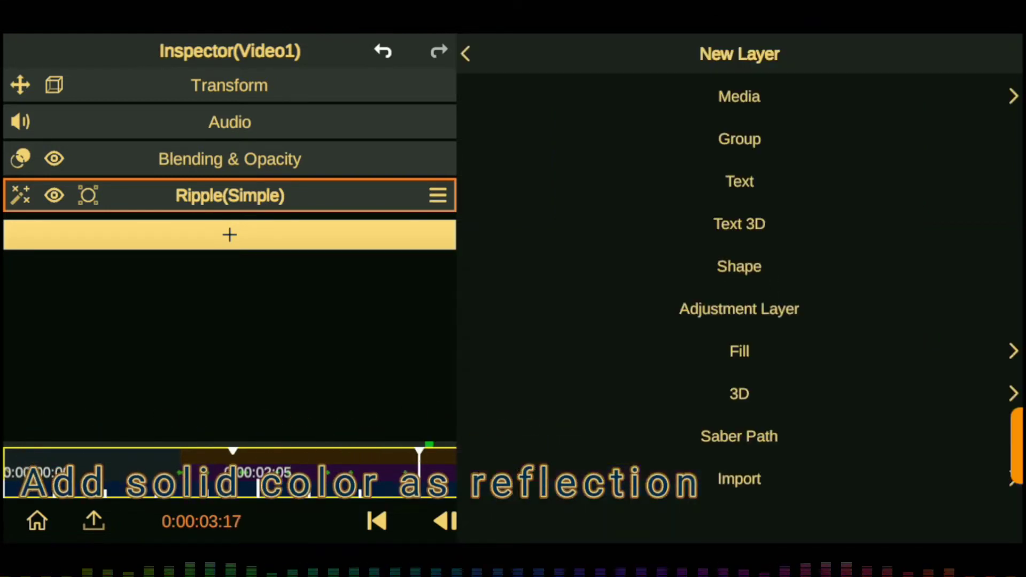
left_click(739, 351)
left_click(499, 171)
left_click(519, 294)
left_click_drag(492, 376, 573, 376)
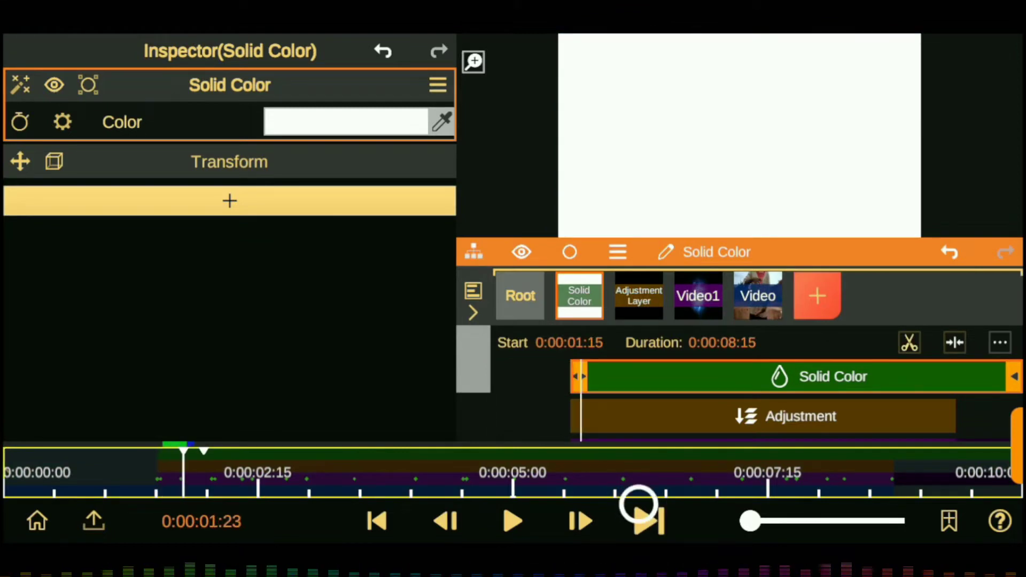
left_click_drag(854, 376, 789, 380)
left_click(574, 470)
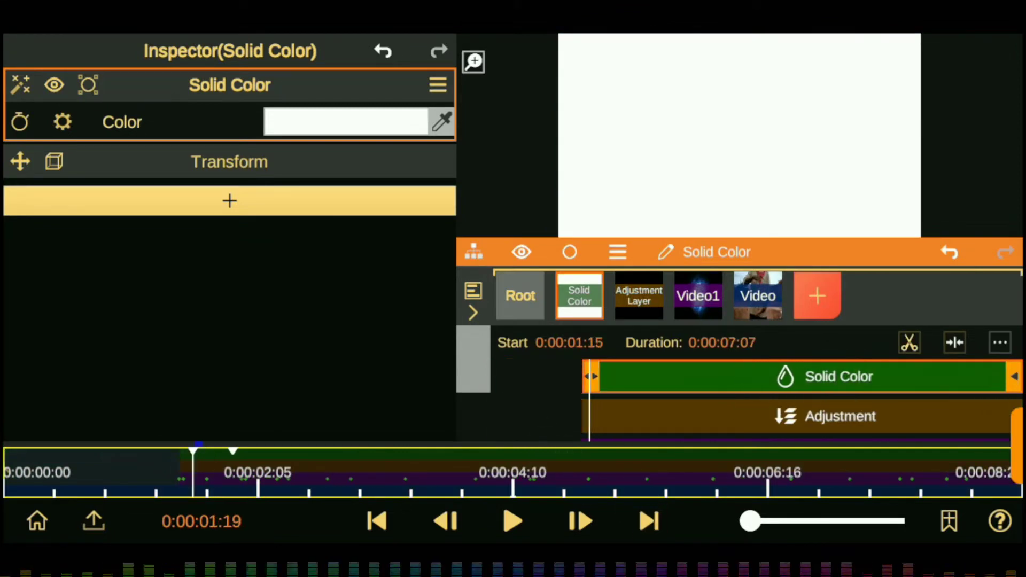
- Make the solid colour a light blue with Overlay blend mode
left_click(365, 117)
left_click(148, 364)
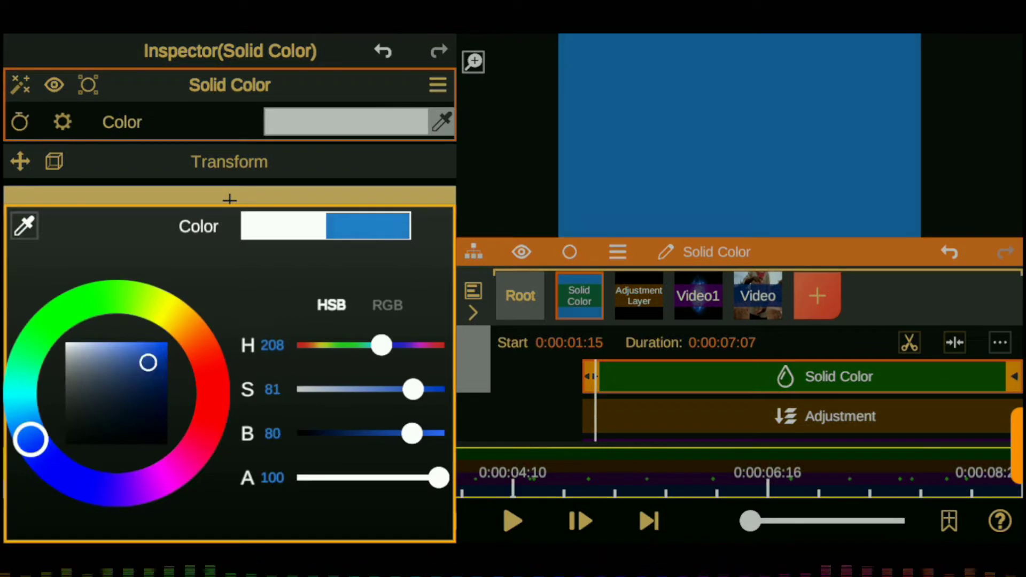
left_click(144, 340)
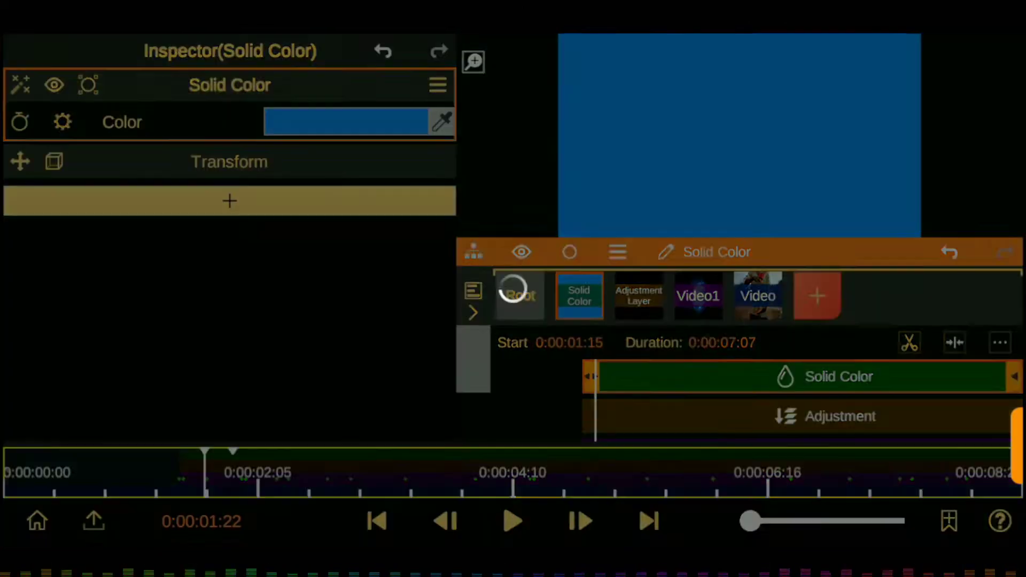
left_click(341, 190)
left_click(227, 432)
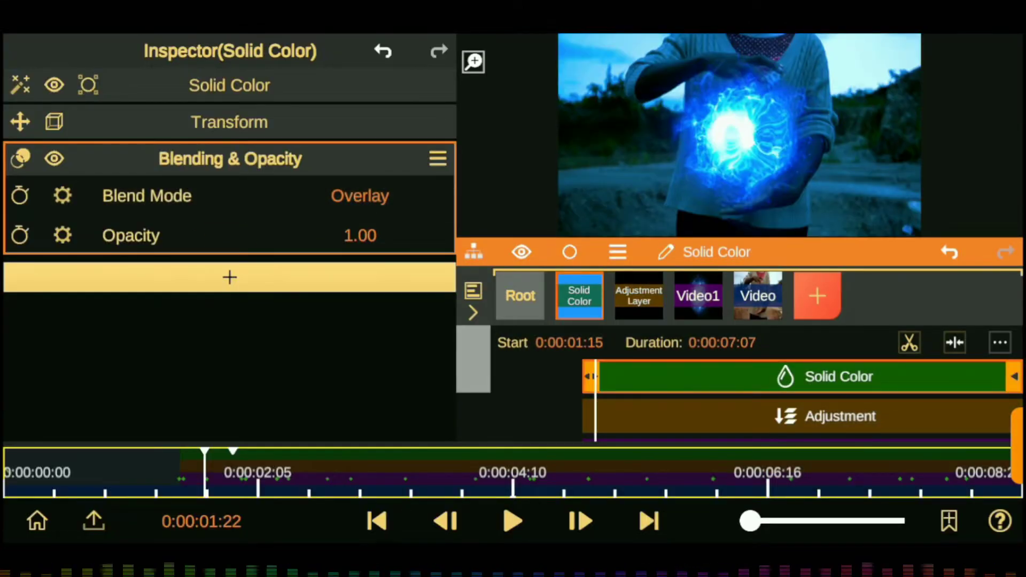
- Add an elliptical shape mask sized 0.70 with blur 0.18, and place the layer after Video1
left_click(229, 276)
left_click(229, 266)
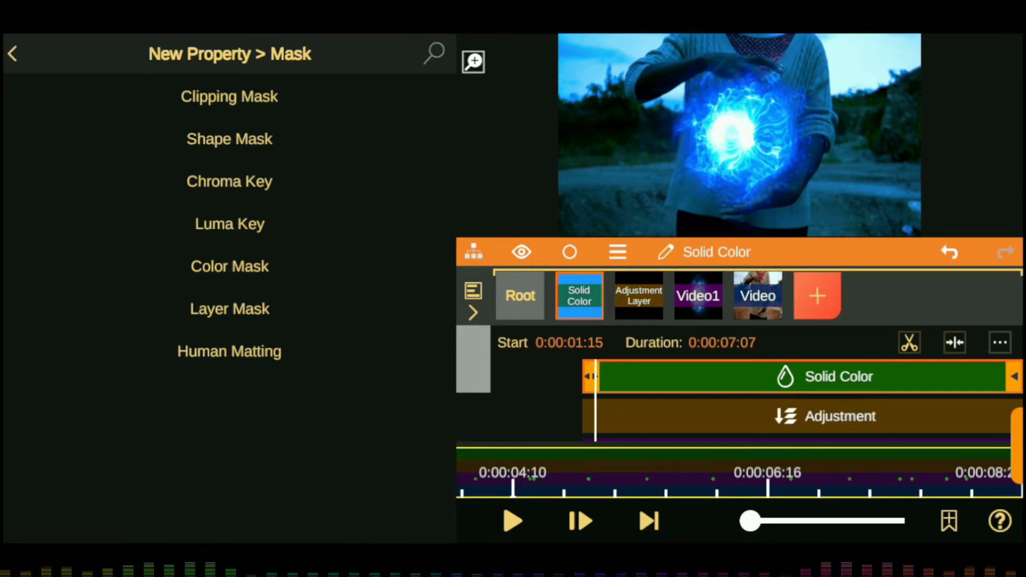
left_click(85, 133)
left_click(359, 311)
left_click_drag(295, 312, 290, 275)
scroll(230, 267, "down", 3)
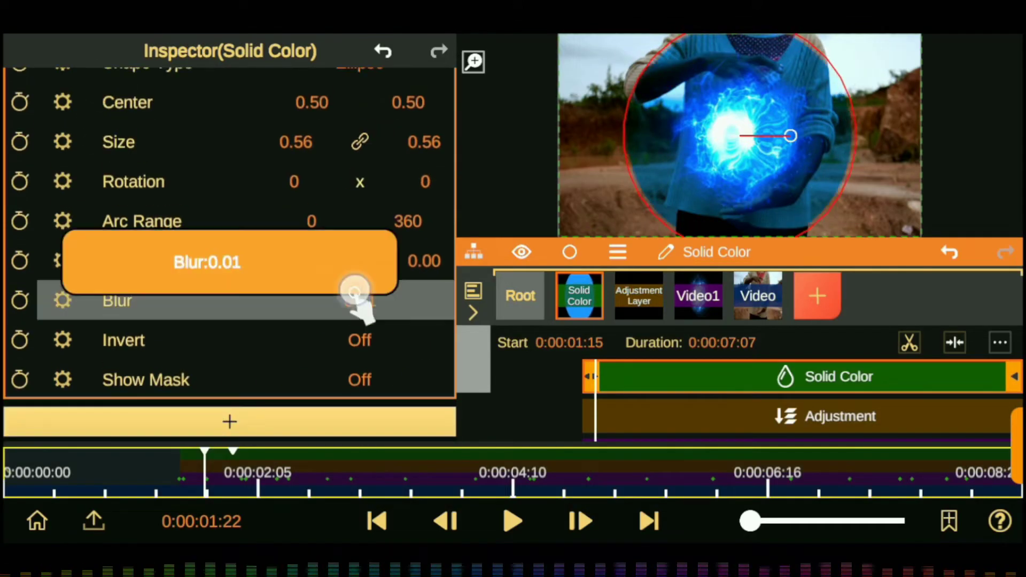
left_click_drag(355, 295, 378, 206)
left_click_drag(295, 259, 295, 225)
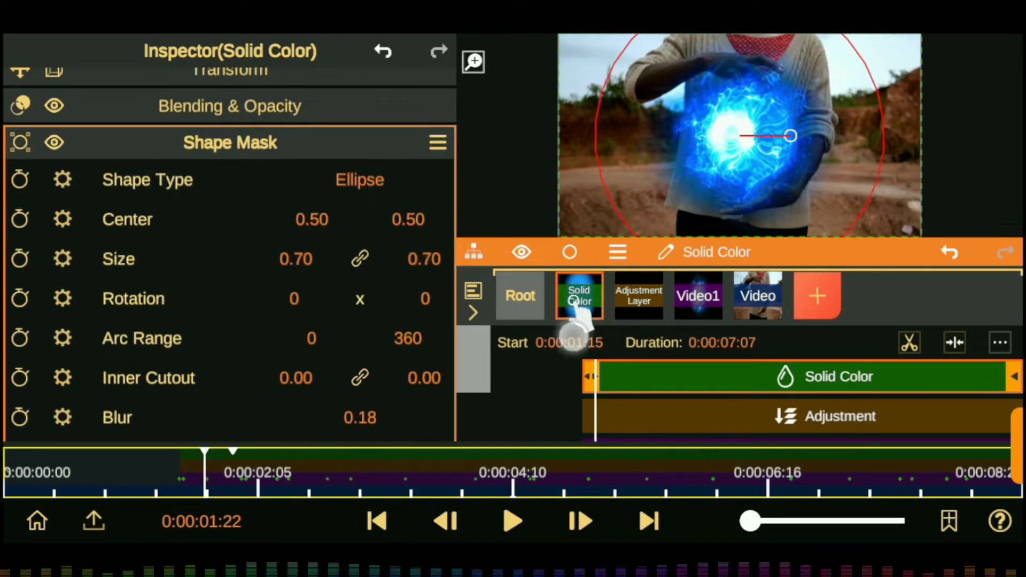
mouse_move(577, 310)
left_mouse_down()
mouse_move(664, 390)
mouse_move(698, 297)
left_mouse_up()
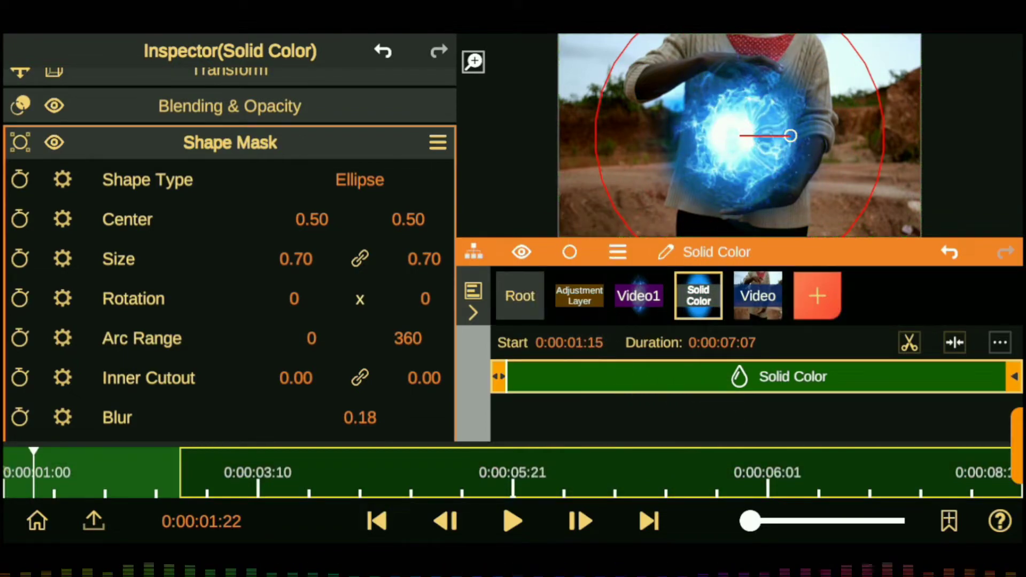
- Add a Glow effect to the solid colour layer with a blue glow colour
left_click(230, 142)
left_click(229, 233)
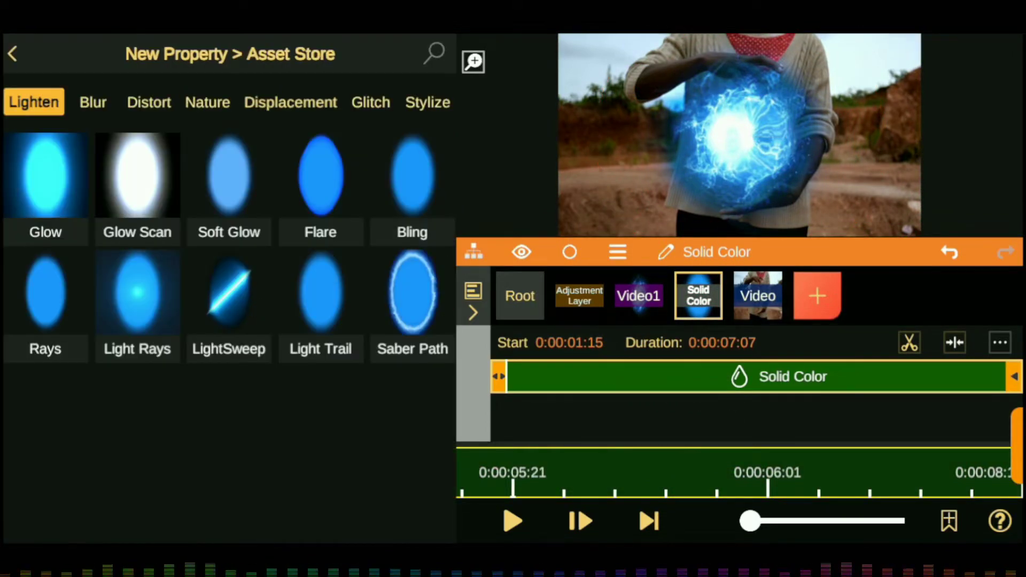
left_click(45, 176)
scroll(230, 267, "down", 1)
left_click(354, 337)
left_click(137, 349)
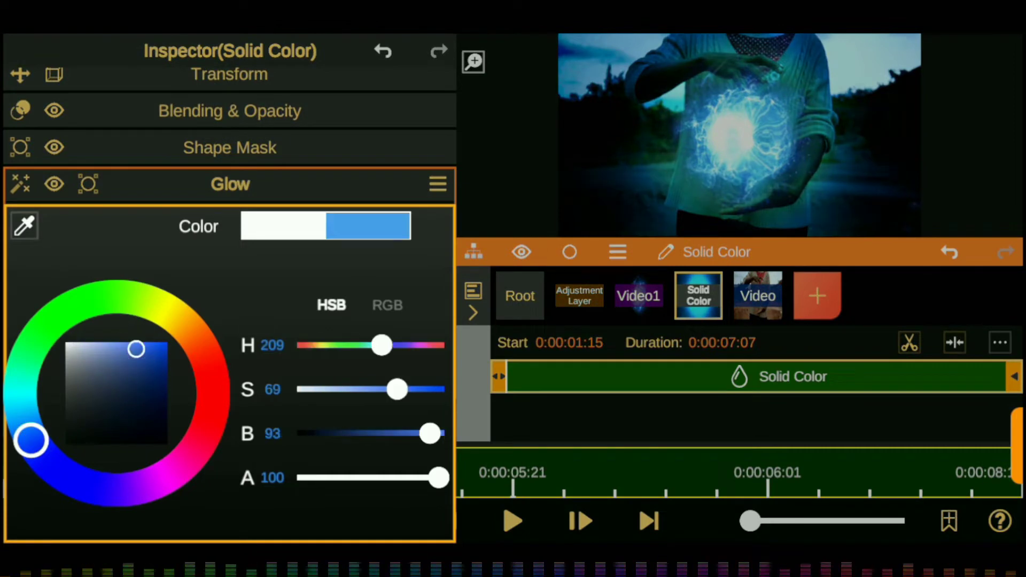
left_click(367, 225)
- Tune the Glow: scattering 7.95, threshold up to 0.86, intensity 0.9
left_click_drag(367, 297, 359, 309)
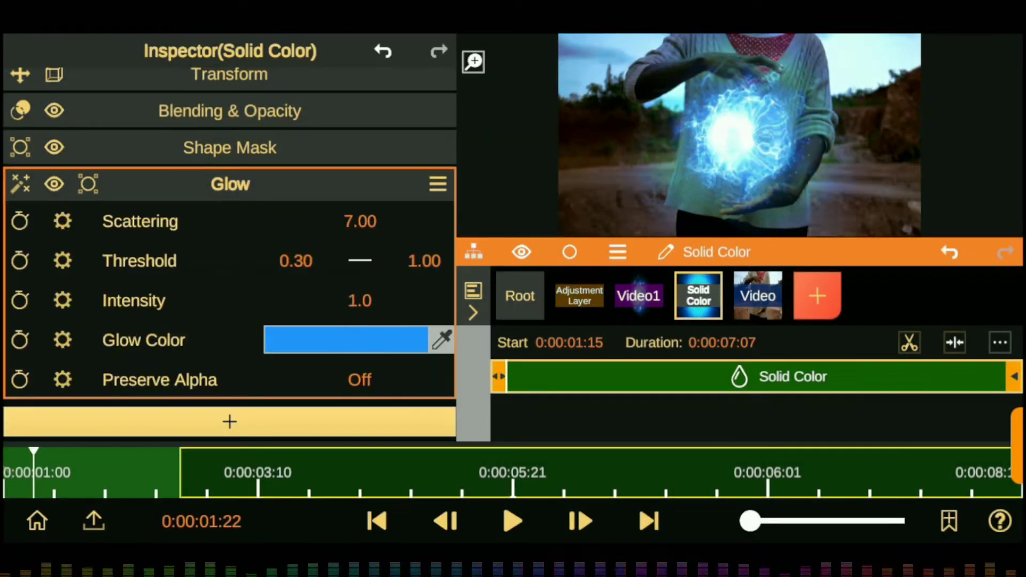
left_click_drag(295, 261, 341, 125)
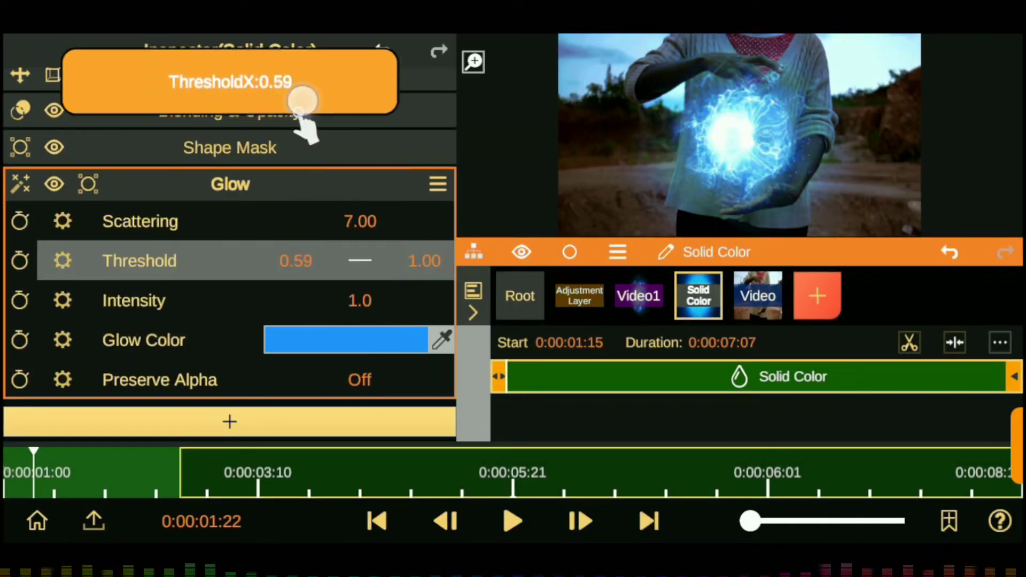
left_click_drag(360, 222, 355, 203)
left_click_drag(359, 300, 374, 297)
mouse_move(296, 261)
left_mouse_down()
mouse_move(315, 396)
mouse_move(321, 299)
left_mouse_up()
left_click_drag(423, 260, 425, 278)
left_click_drag(360, 222, 355, 214)
left_click(345, 338)
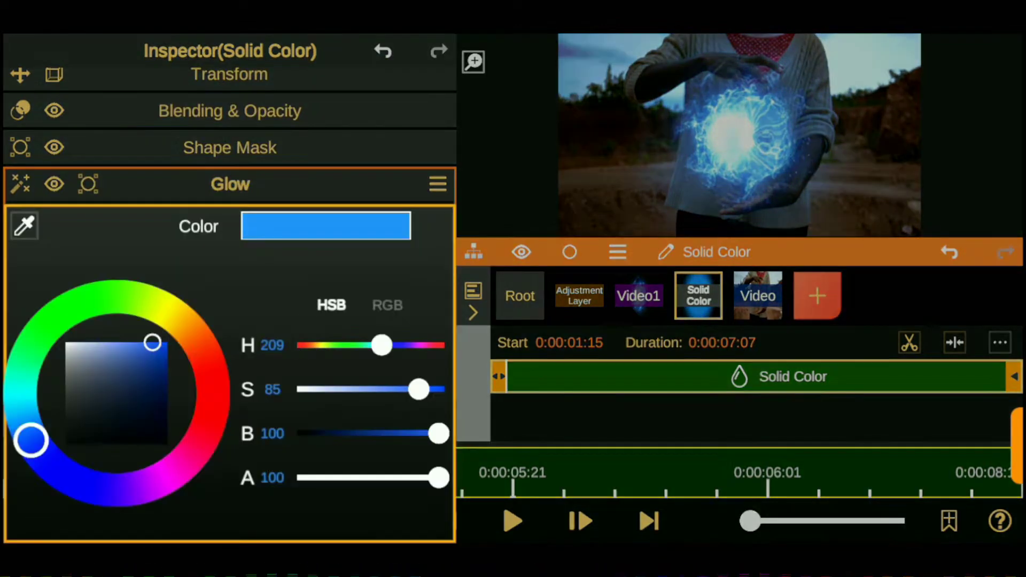
left_click(55, 181)
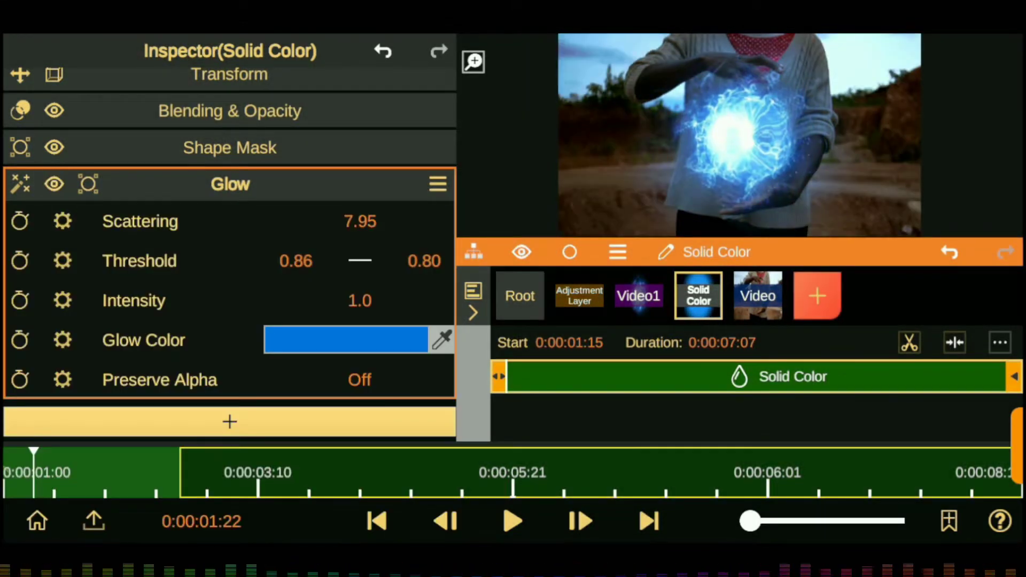
left_click_drag(362, 308, 373, 320)
- Finalize glow threshold 0.91 and intensity 0.9, and place the layer before Video1
left_click_drag(698, 295, 607, 378)
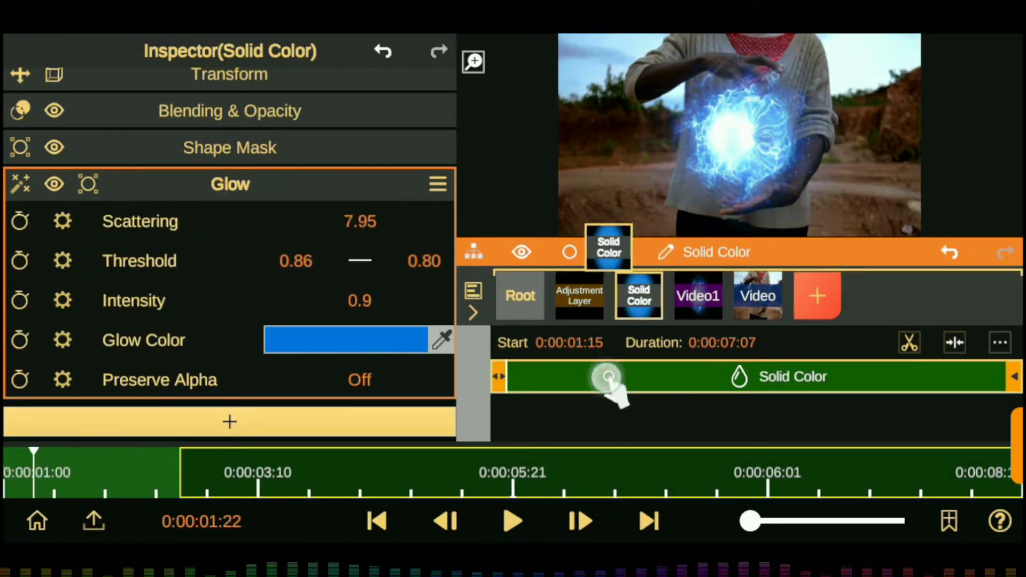
left_click_drag(293, 251, 297, 245)
left_click_drag(360, 300, 379, 303)
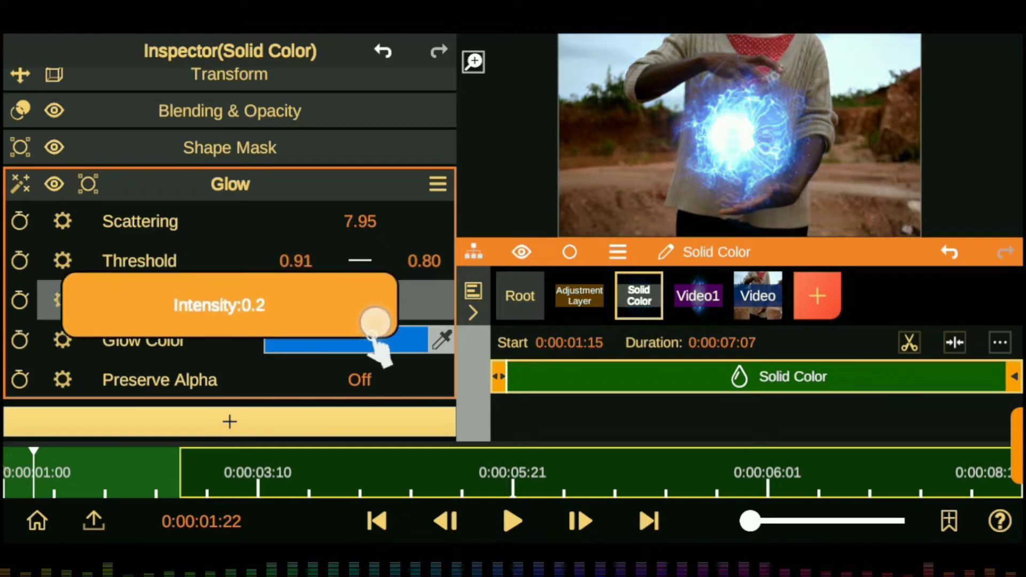
left_click_drag(638, 295, 689, 348)
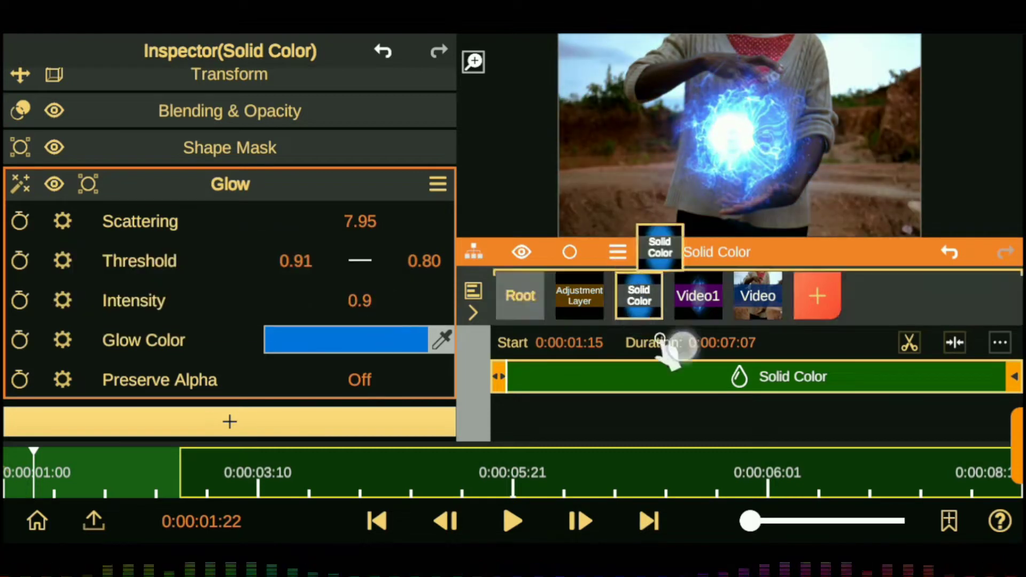
left_click_drag(638, 295, 697, 295)
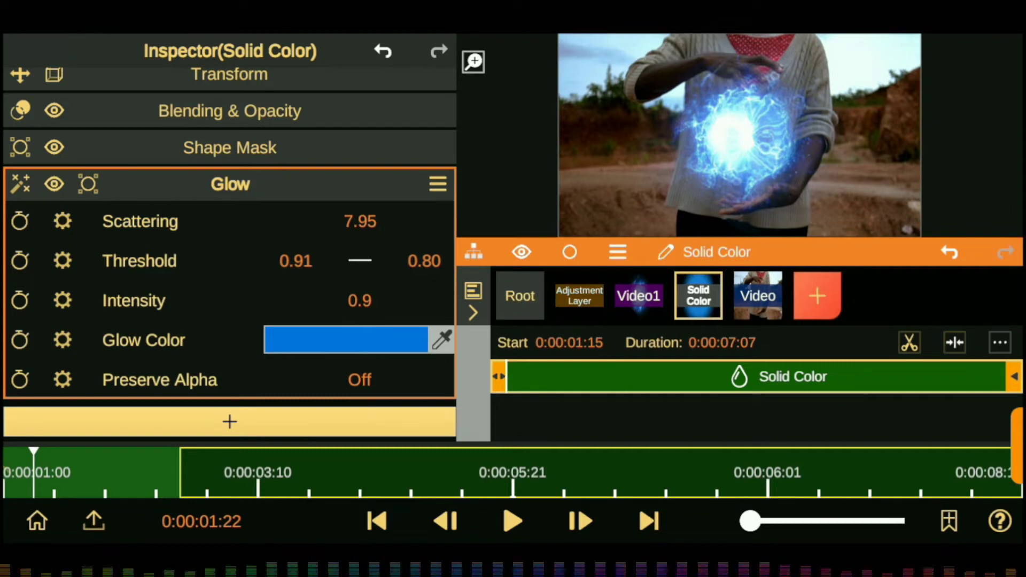
left_click_drag(698, 295, 639, 296)
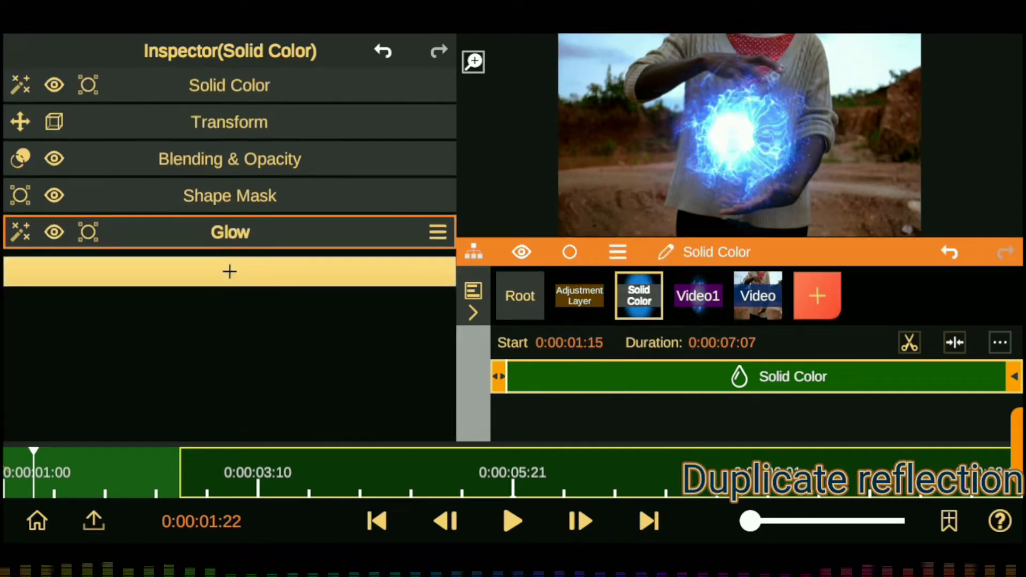
- Duplicate the solid colour layer, remove Glow from the copy, and place it after Video1
left_click(617, 251)
left_click(421, 344)
left_click(437, 232)
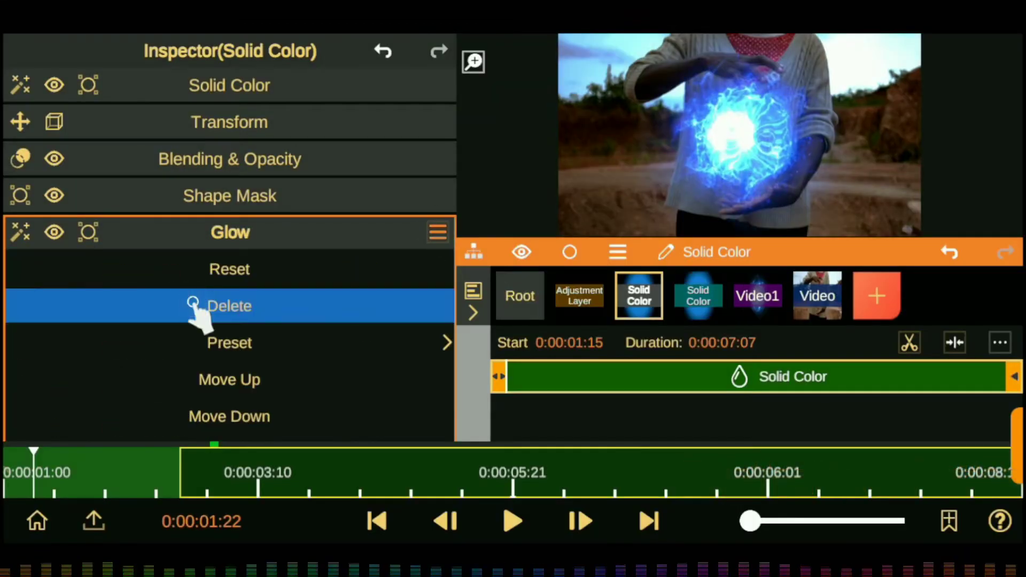
left_click(193, 304)
left_click_drag(638, 295, 758, 296)
- Lower the copy's opacity to 0.55 and scale it up to about 1.70
left_click(127, 121)
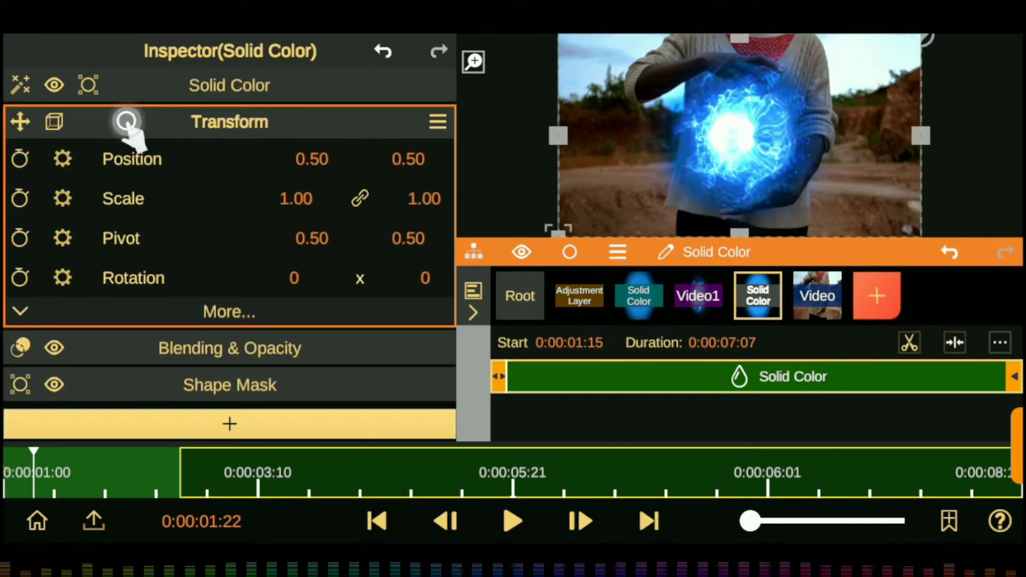
left_click(229, 348)
left_click_drag(360, 236, 320, 339)
left_click(229, 122)
left_click_drag(294, 198, 291, 48)
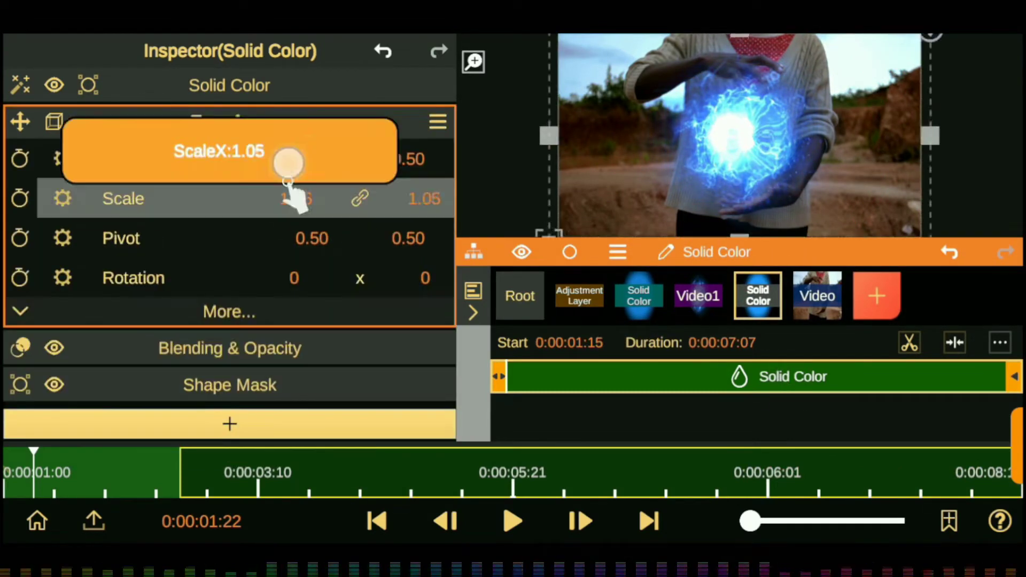
left_click_drag(294, 158, 288, 192)
left_click(283, 473)
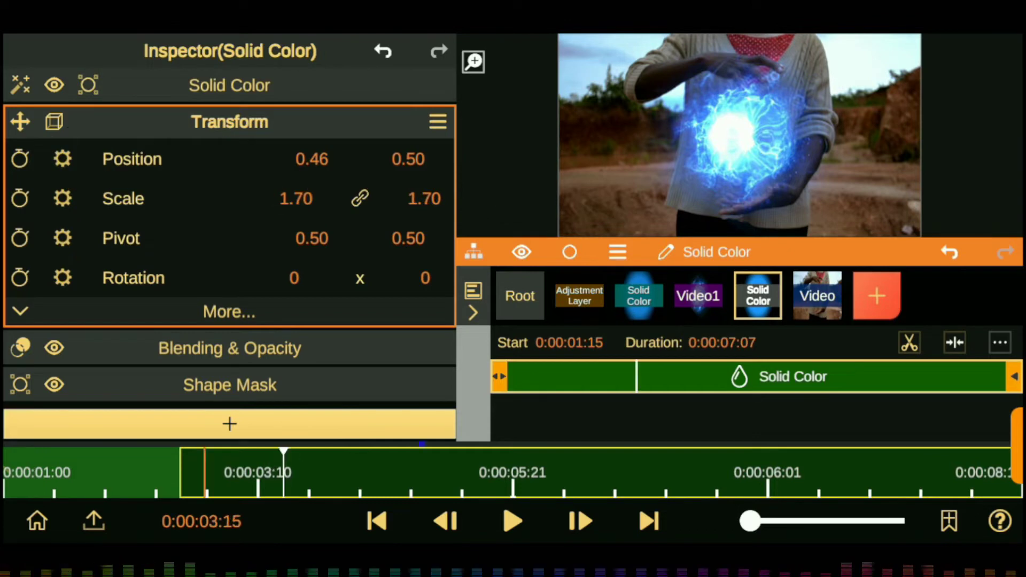
left_click_drag(274, 158, 274, 214)
left_click(519, 295)
left_click(638, 295)
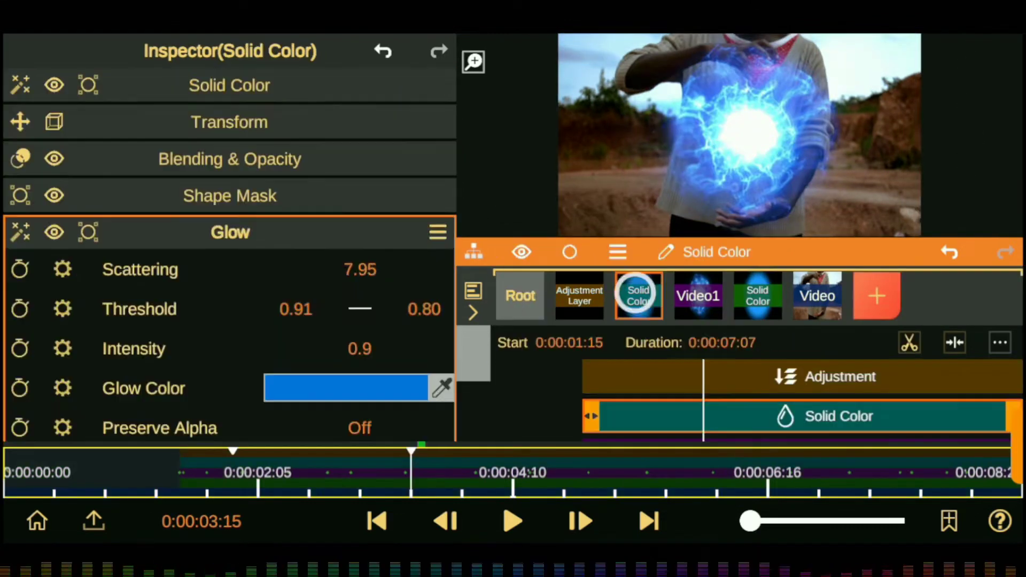
left_click(757, 295)
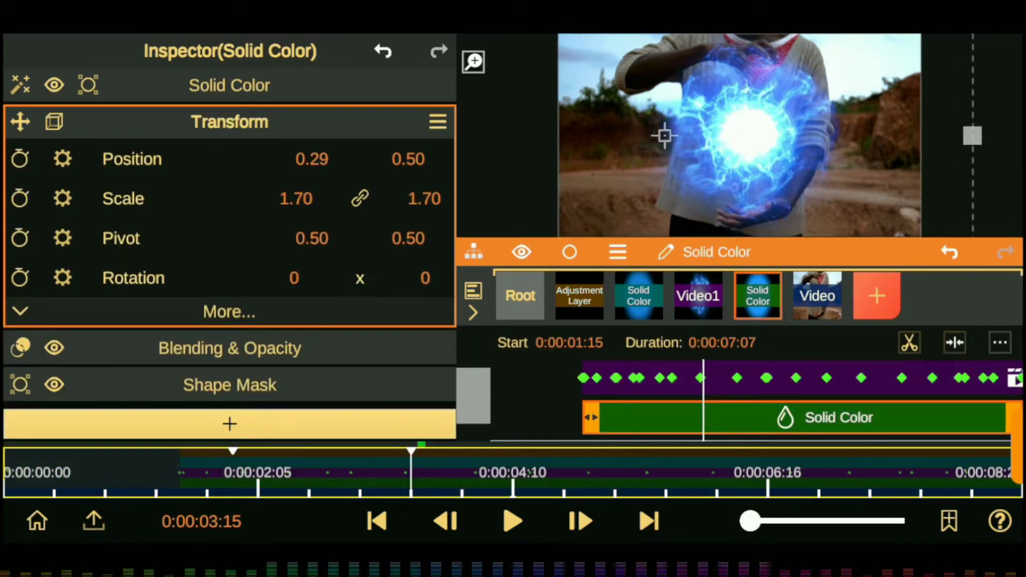
- Position the second Solid Color at 0.55/0.54 and enlarge its ellipse mask to 1.02
left_click_drag(311, 159, 312, 41)
left_click(230, 348)
left_click(230, 122)
left_click_drag(408, 159, 378, 231)
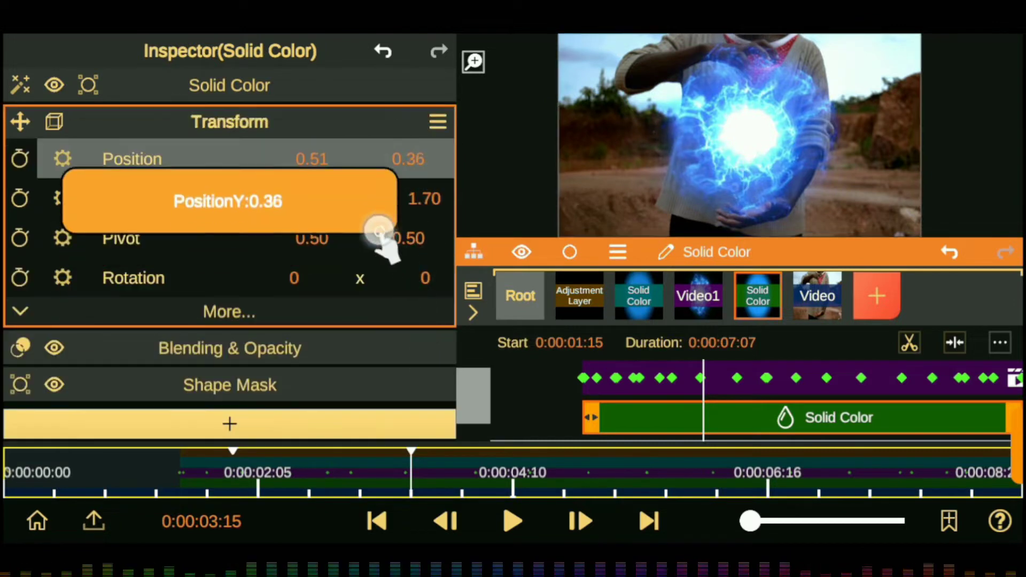
left_click_drag(312, 159, 299, 145)
left_click_drag(407, 159, 408, 123)
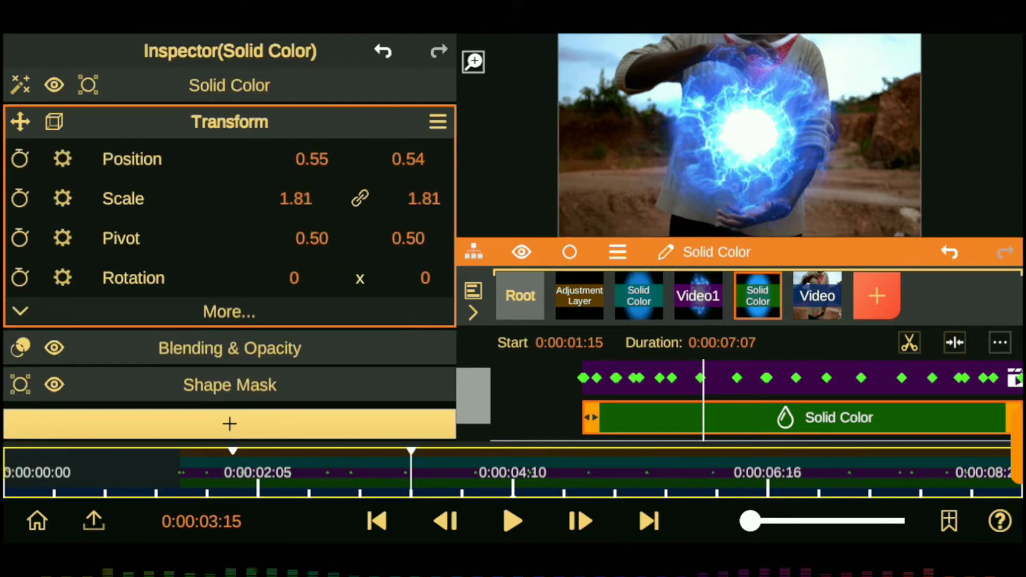
left_click(230, 385)
left_click_drag(295, 311, 286, 229)
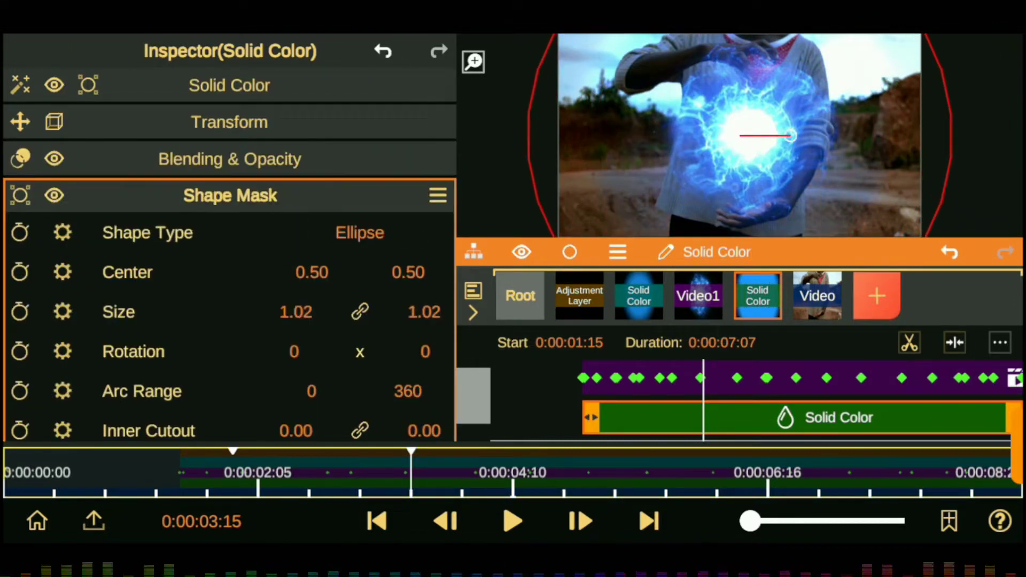
- At the clip start, set mask size 0.29 and centre 0.37, and enable their keyframes
left_click(230, 195)
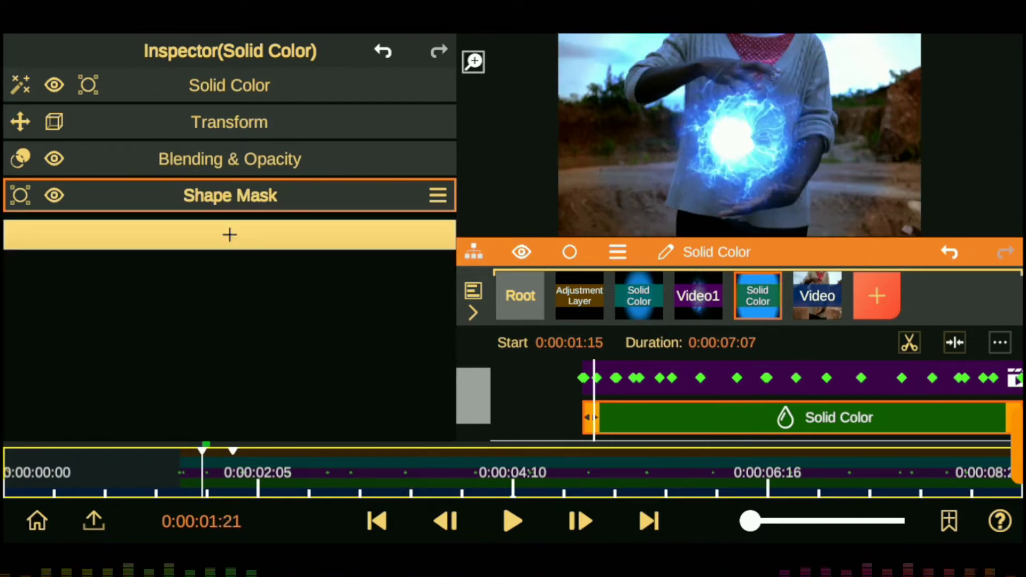
left_click(374, 521)
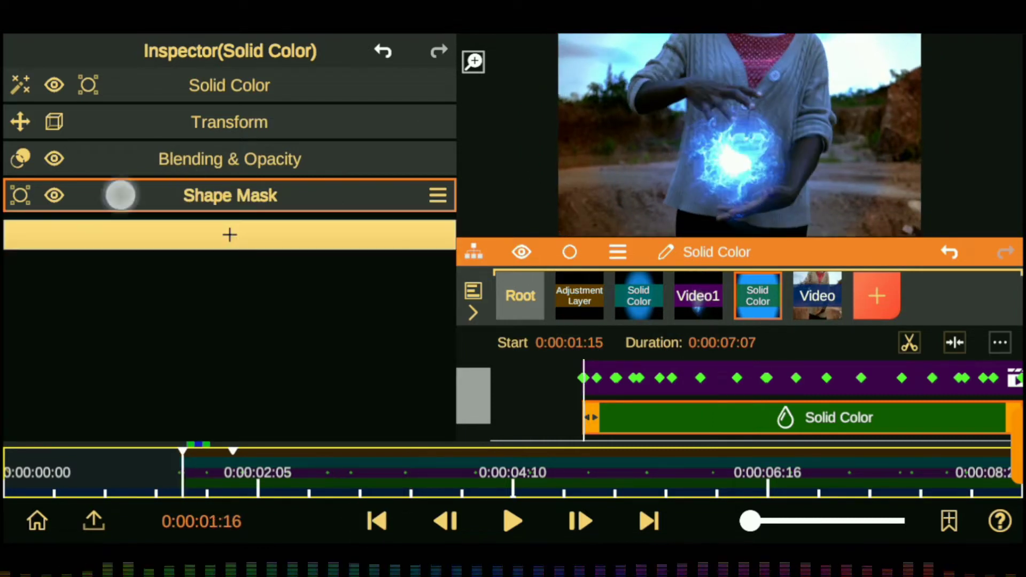
left_click(120, 195)
left_click_drag(295, 311, 267, 311)
left_click_drag(401, 272, 374, 272)
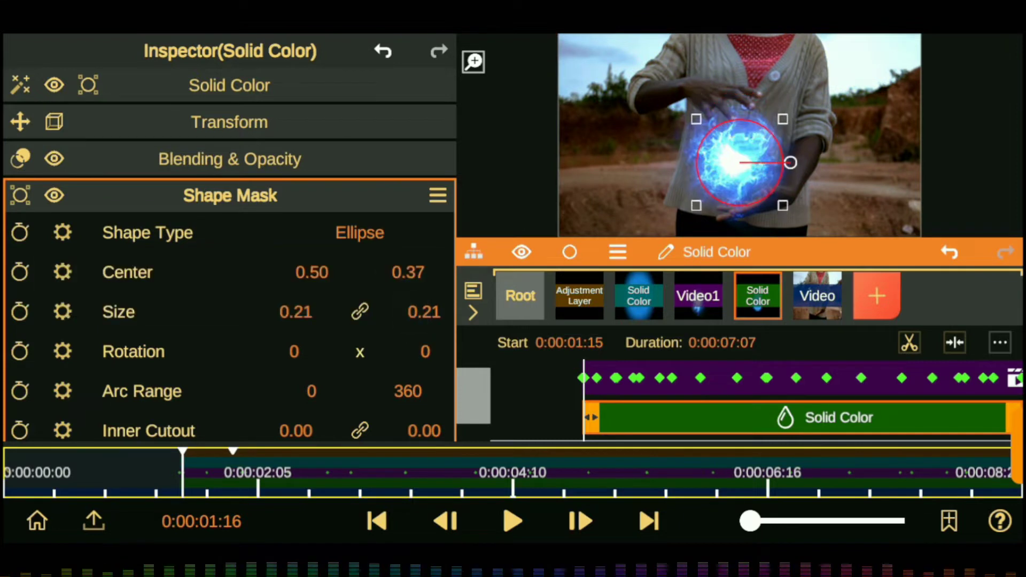
left_click_drag(295, 312, 325, 312)
left_click(19, 311)
left_click(20, 272)
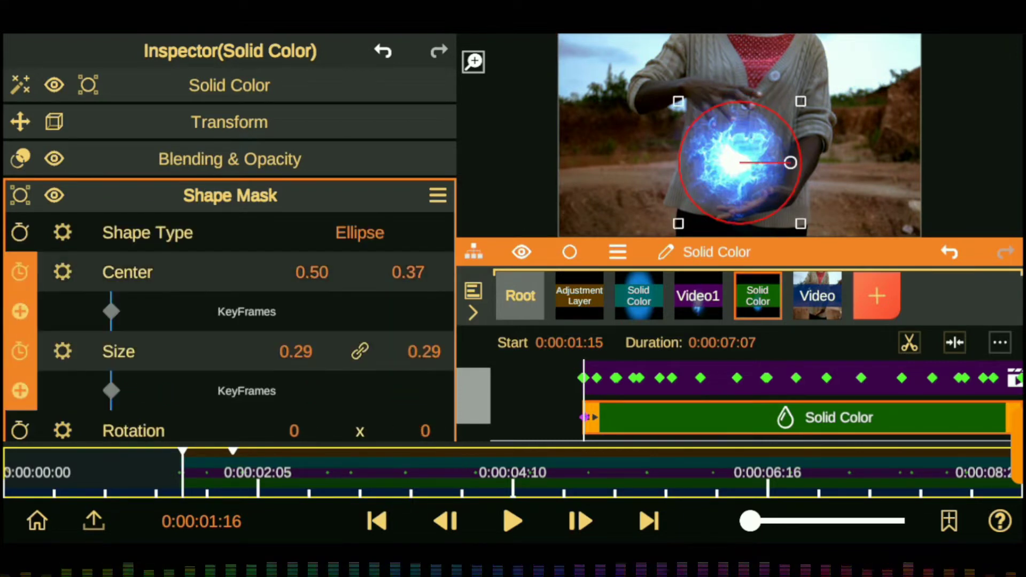
- Keyframe the mask size at 0.40, then 0.80 at 0:00:02:05 with centre 0.39
left_click(629, 472)
left_click_drag(267, 351, 290, 347)
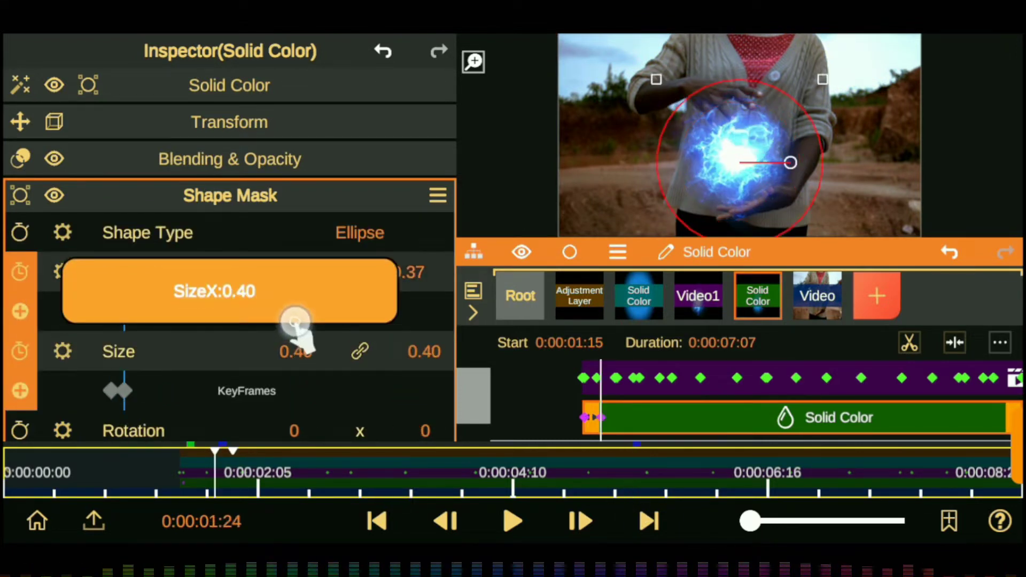
left_click(637, 473)
left_click(256, 473)
left_click_drag(408, 272, 412, 246)
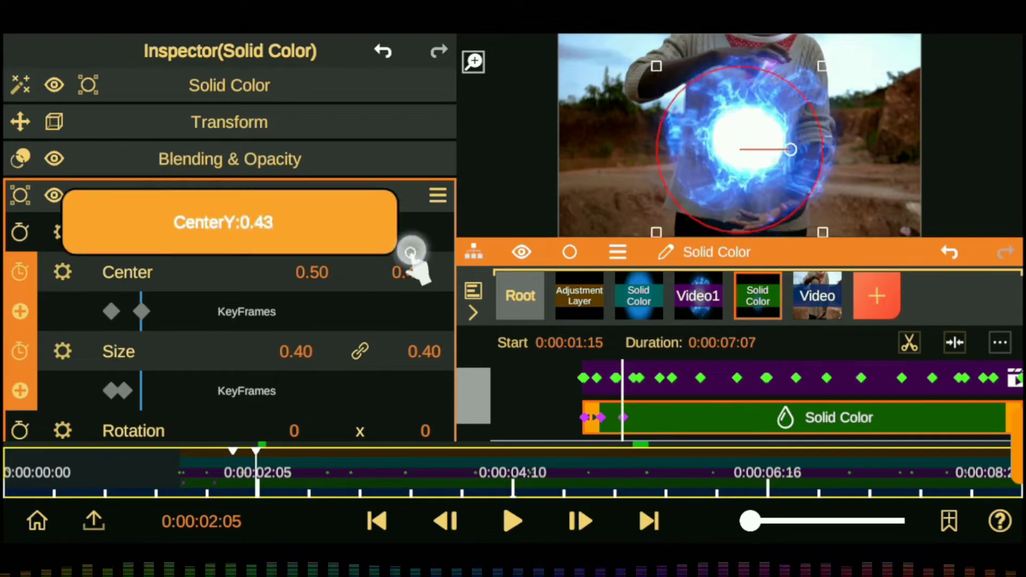
left_click_drag(296, 351, 286, 259)
left_click_drag(408, 271, 417, 301)
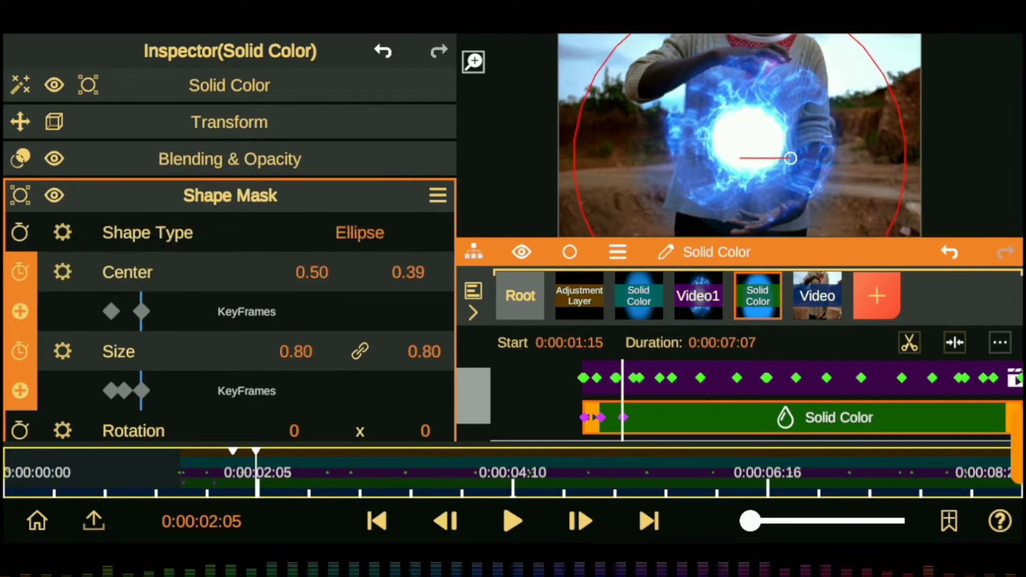
- Keyframe the mask size at 1.05 at 0:00:02:25, growing toward 1.15 later
left_click(635, 510)
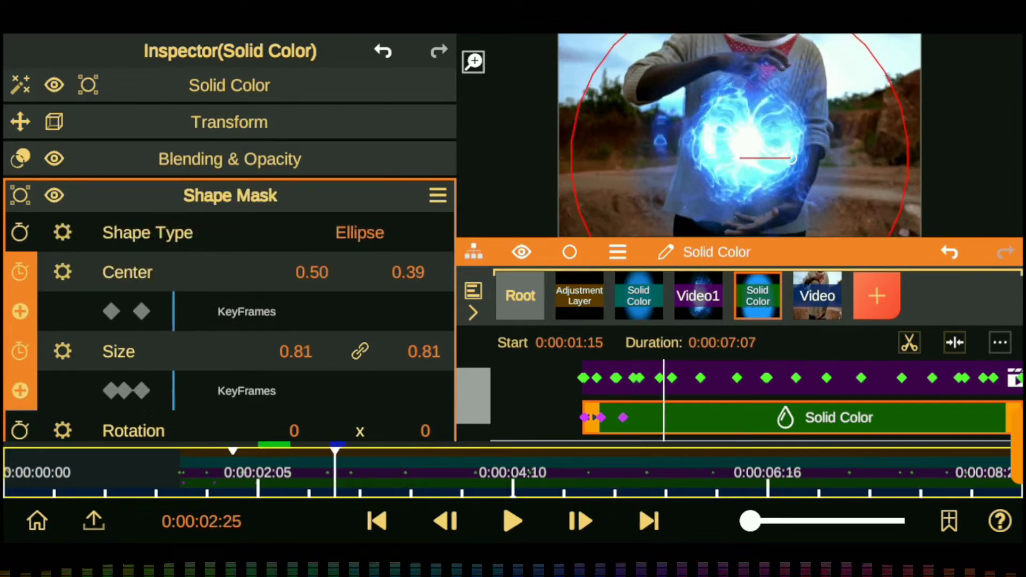
left_click_drag(297, 350, 299, 278)
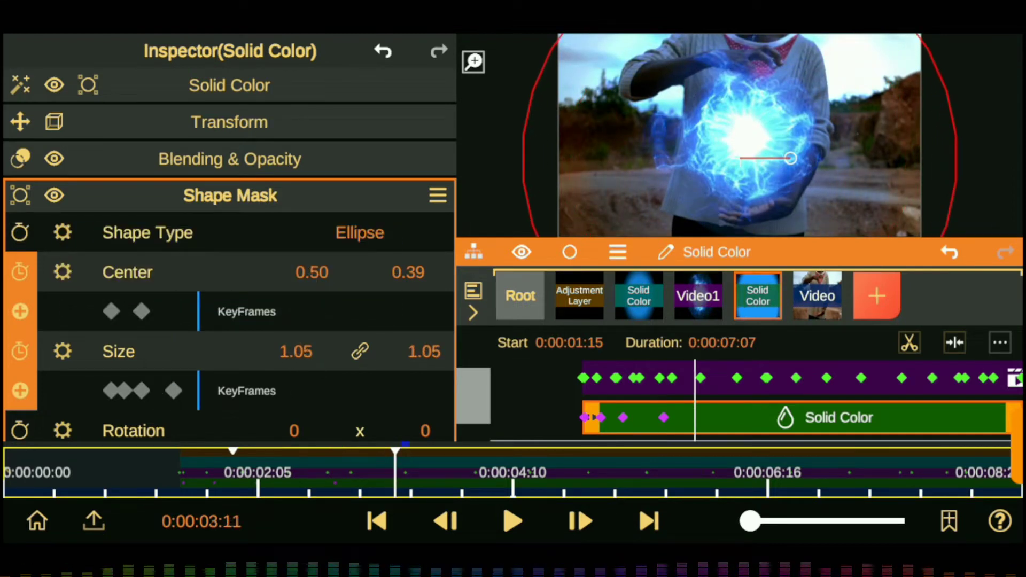
left_click_drag(289, 350, 291, 320)
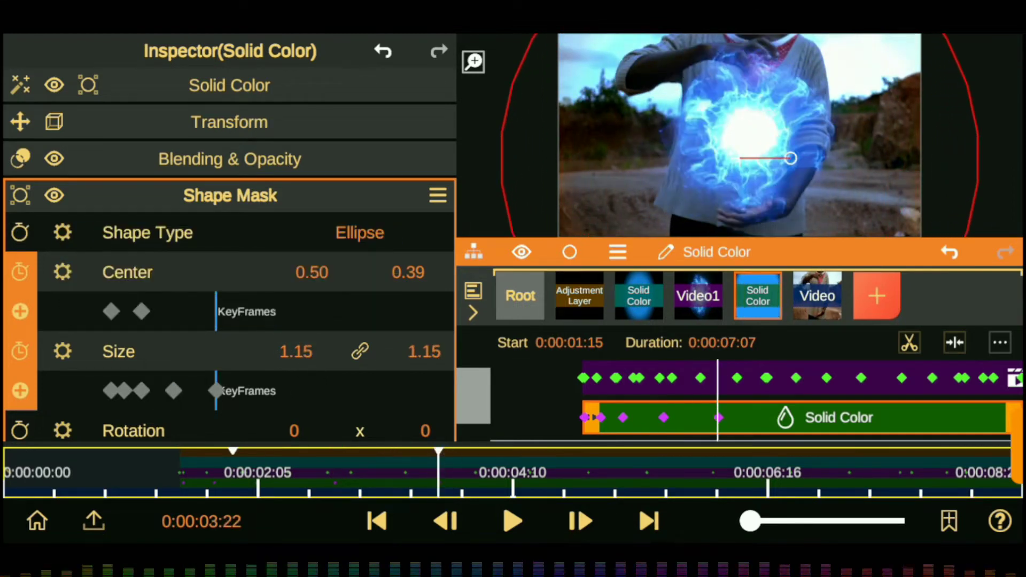
scroll(230, 267, "down", 3)
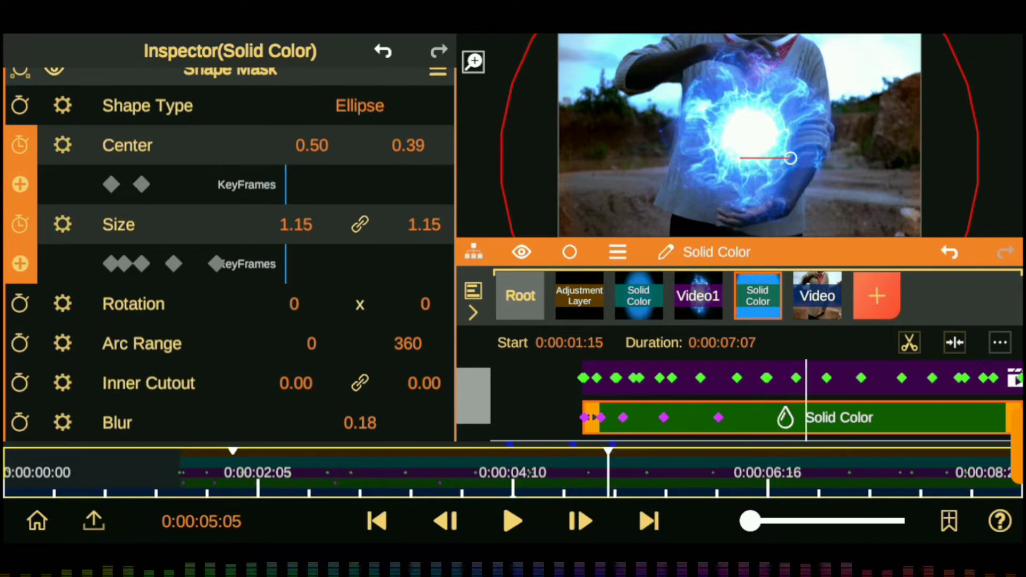
left_click_drag(608, 470, 645, 470)
scroll(34, 257, "down", 2)
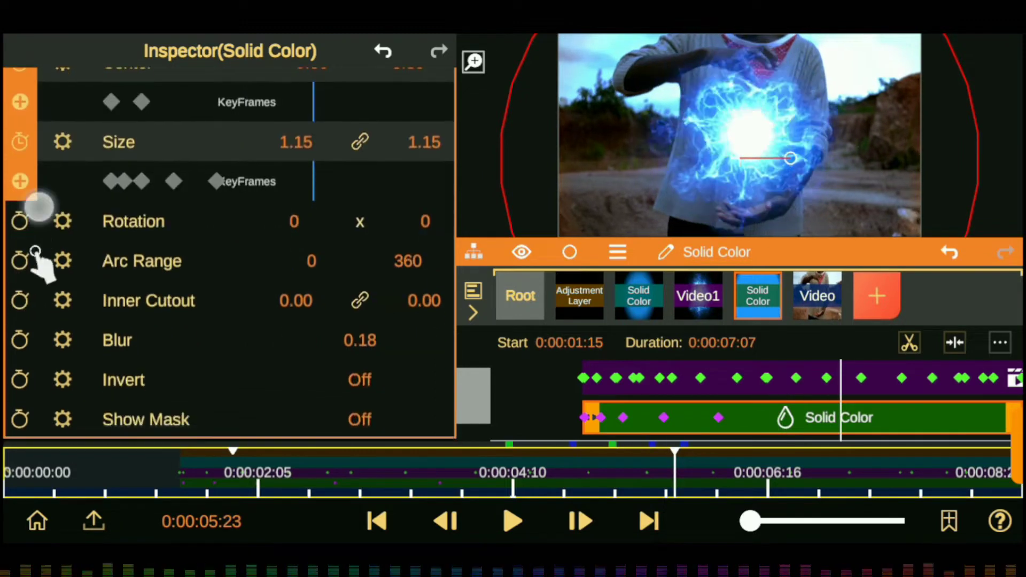
key("Escape")
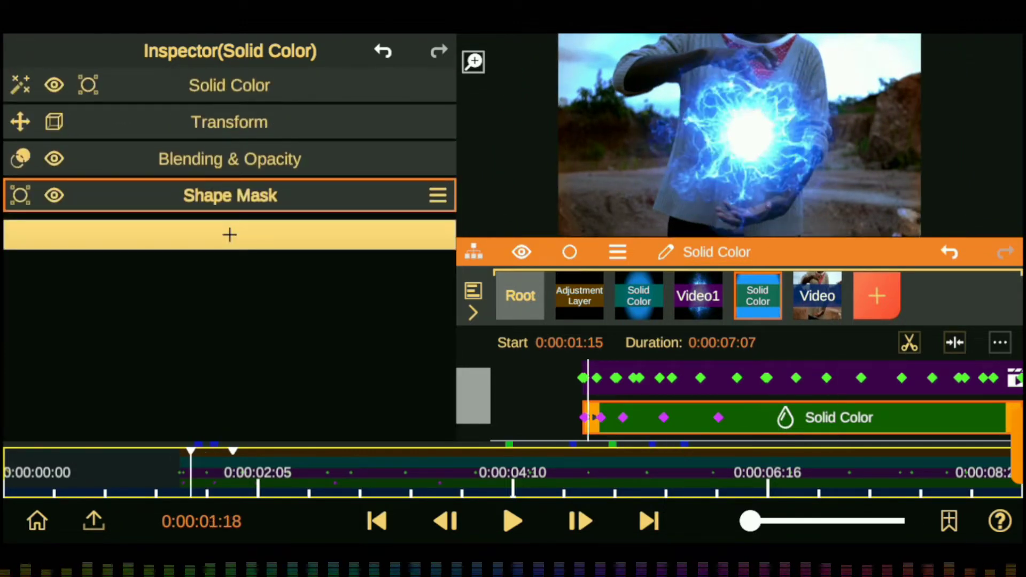
- On the glowing Solid Color layer, keyframe Glow intensity 0.0 at the clip start
left_click(638, 296)
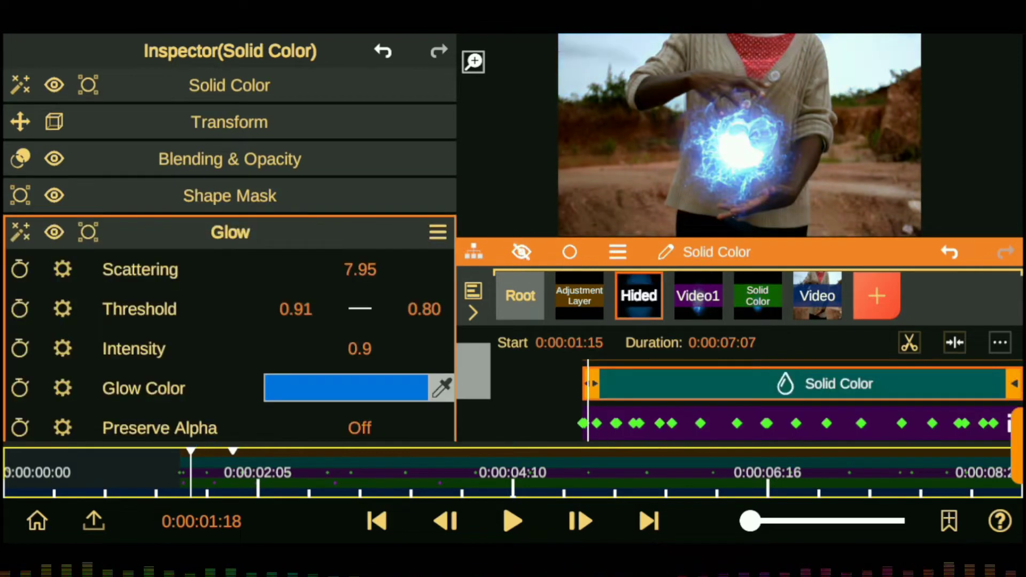
scroll(45, 298, "down", 2)
left_click(134, 300)
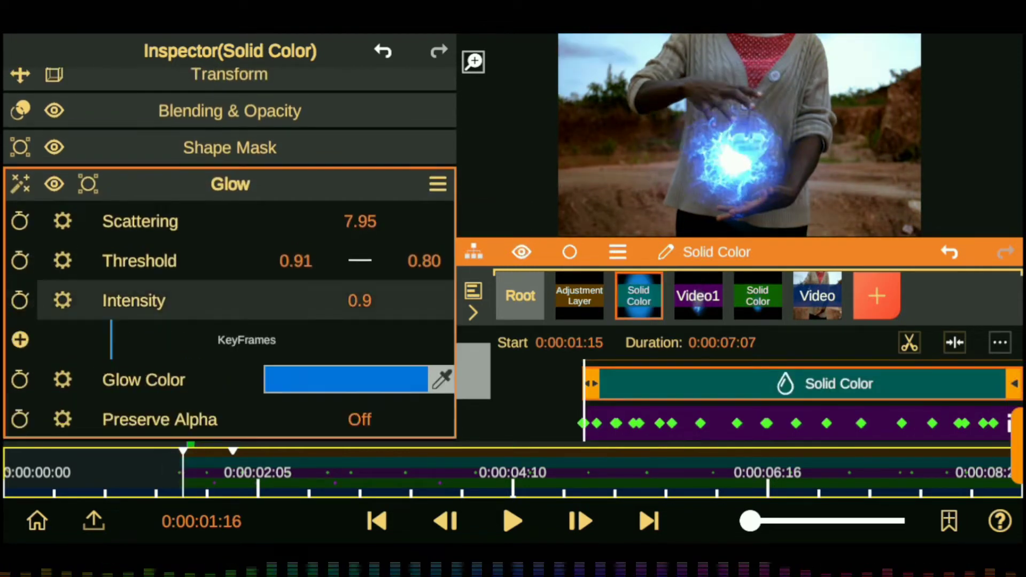
left_click(19, 299)
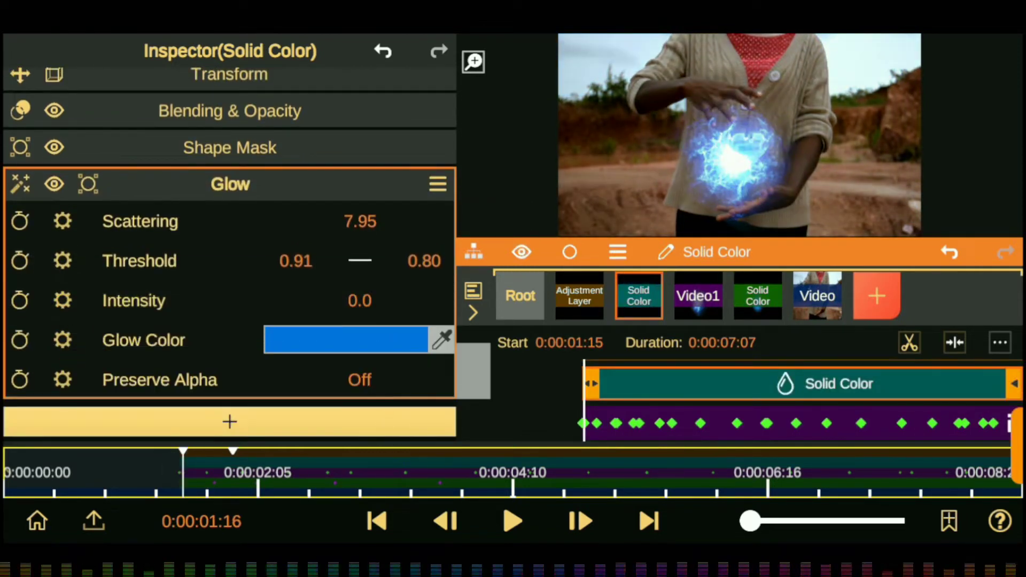
left_click(626, 470)
left_click(20, 339)
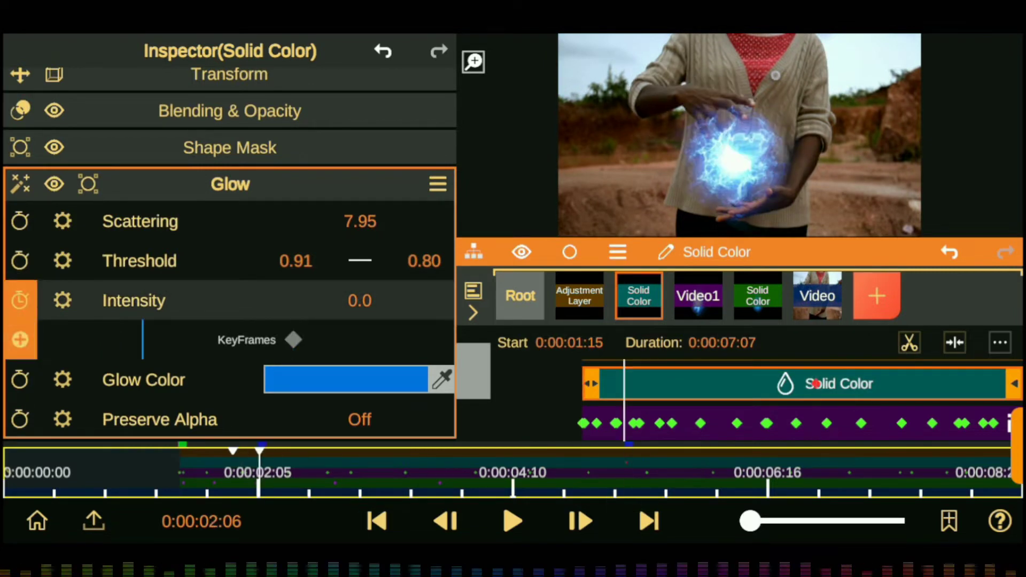
left_click(377, 521)
left_click(377, 520)
left_click(377, 521)
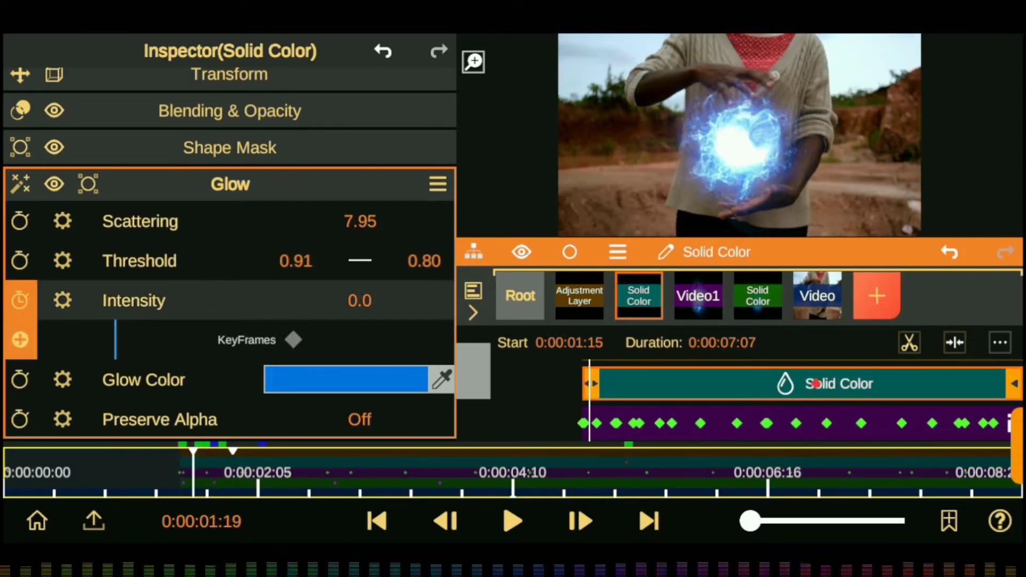
left_click(377, 520)
left_click_drag(293, 340, 92, 412)
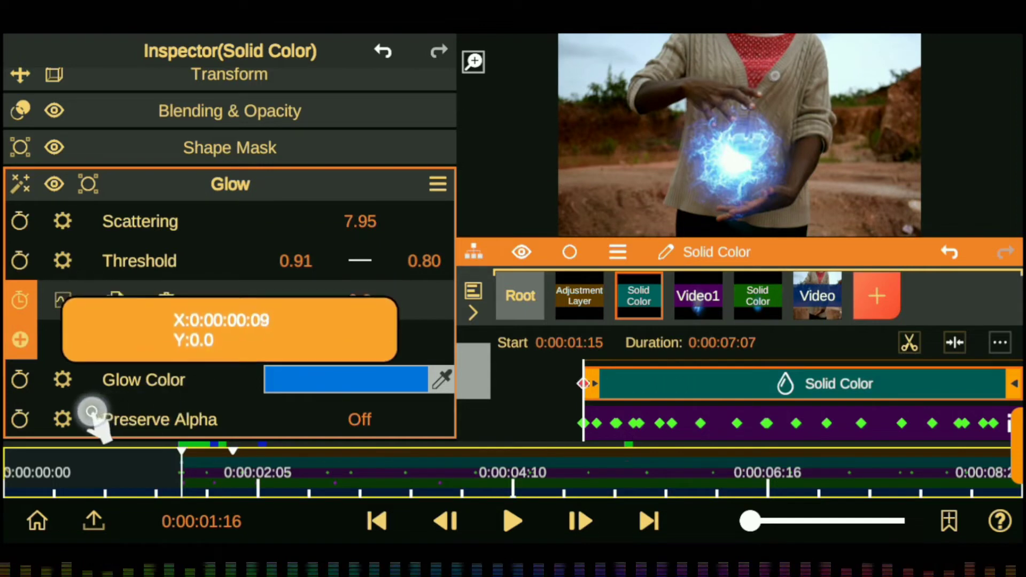
- Add a Glow intensity keyframe of 0.9 at 0:00:02:02 and preview the fade-in
left_click(207, 469)
mouse_move(359, 300)
left_mouse_down()
mouse_move(355, 230)
mouse_move(366, 328)
mouse_move(360, 270)
left_mouse_up()
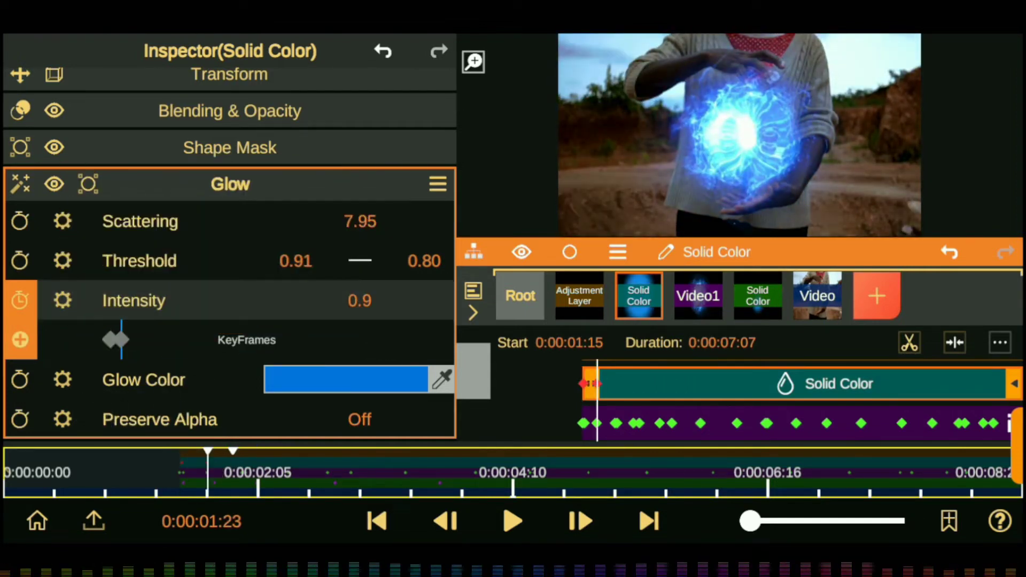
left_click_drag(121, 339, 137, 340)
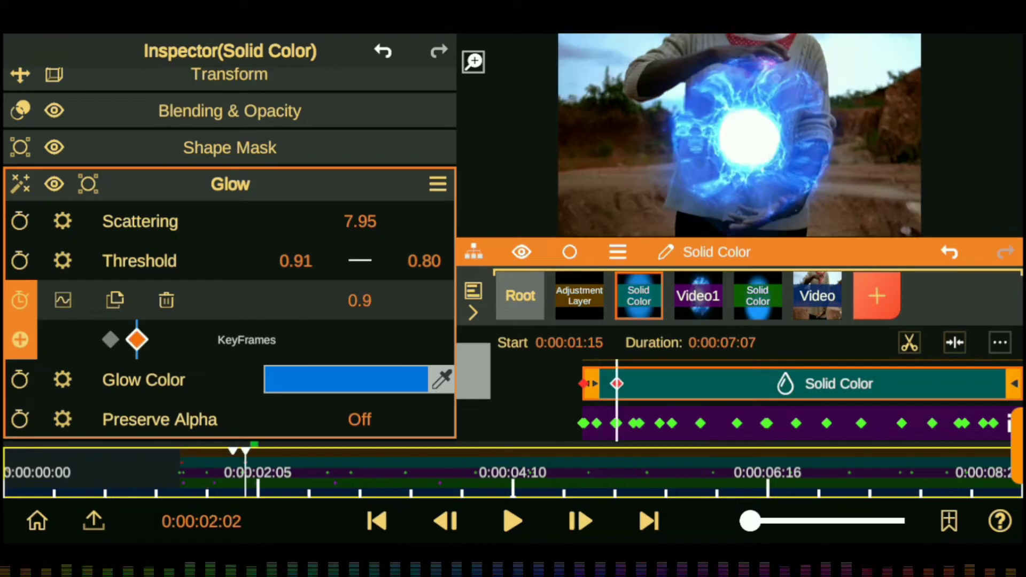
left_click(110, 339)
left_click(137, 340)
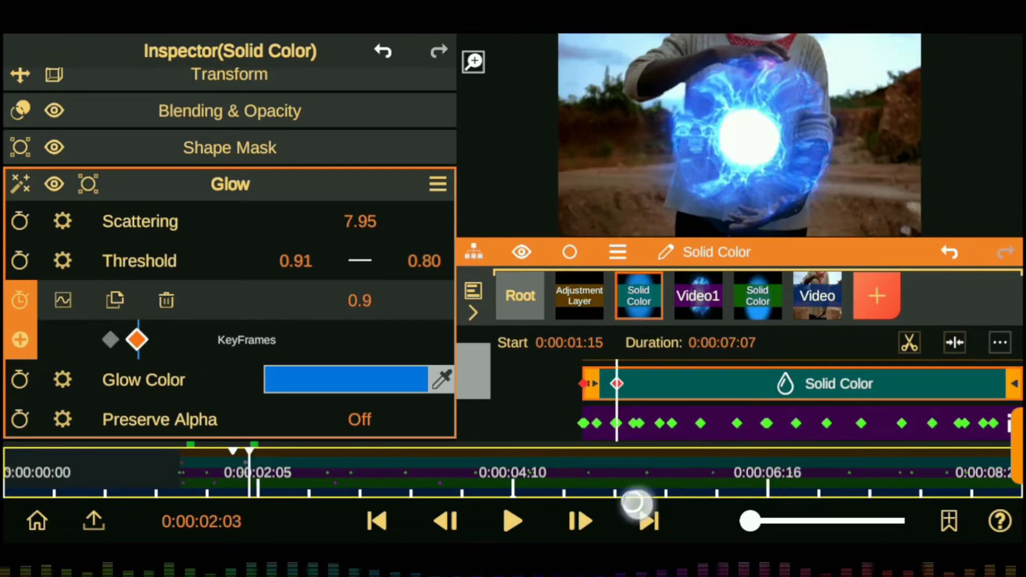
left_click_drag(633, 502, 637, 507)
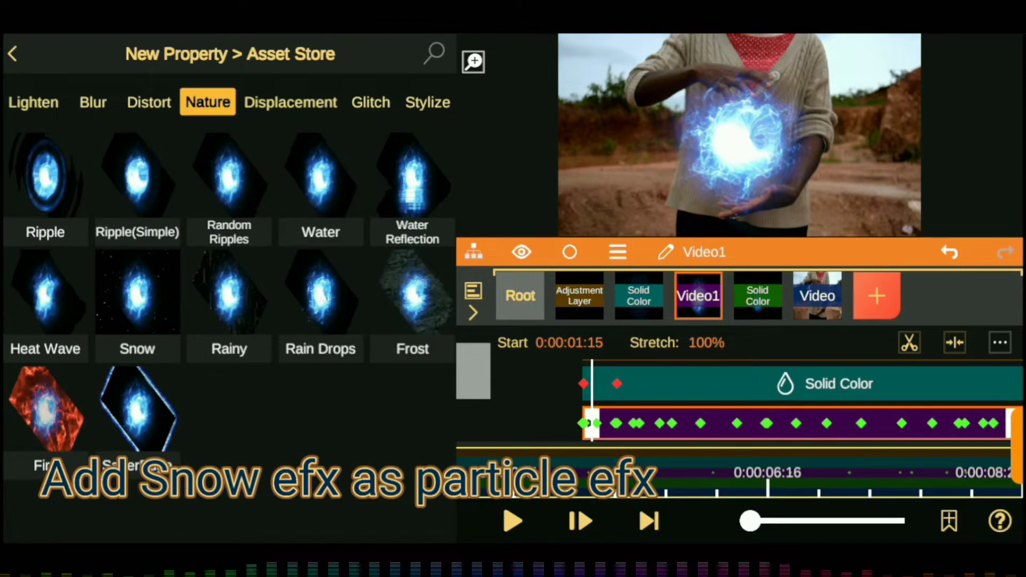
- Add Nature > Snow from the Asset Store to Video1 and start shaping its ellipse mask
left_click(137, 294)
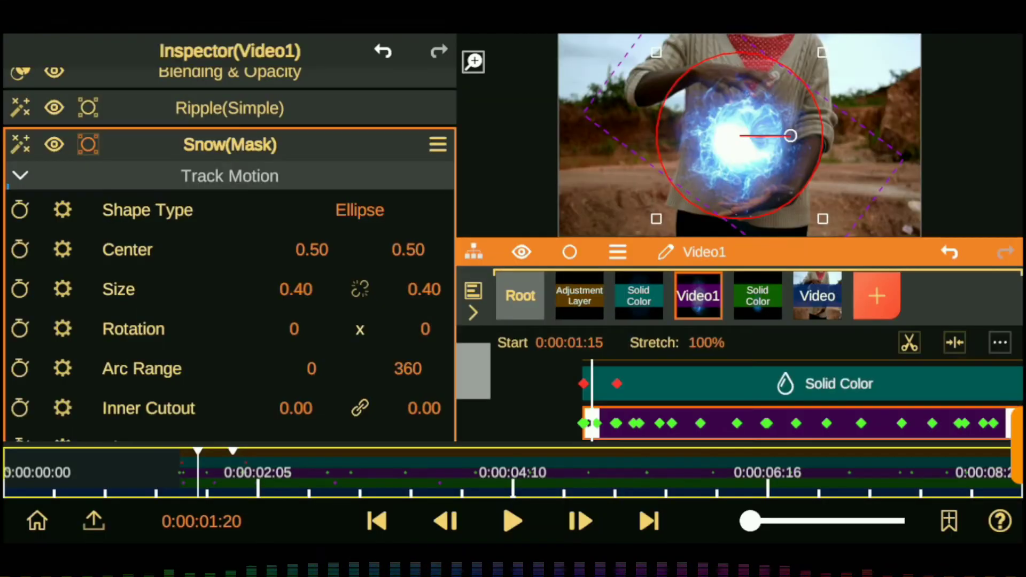
left_click_drag(295, 289, 282, 300)
mouse_move(424, 289)
left_mouse_down()
mouse_move(412, 248)
mouse_move(426, 336)
left_mouse_up()
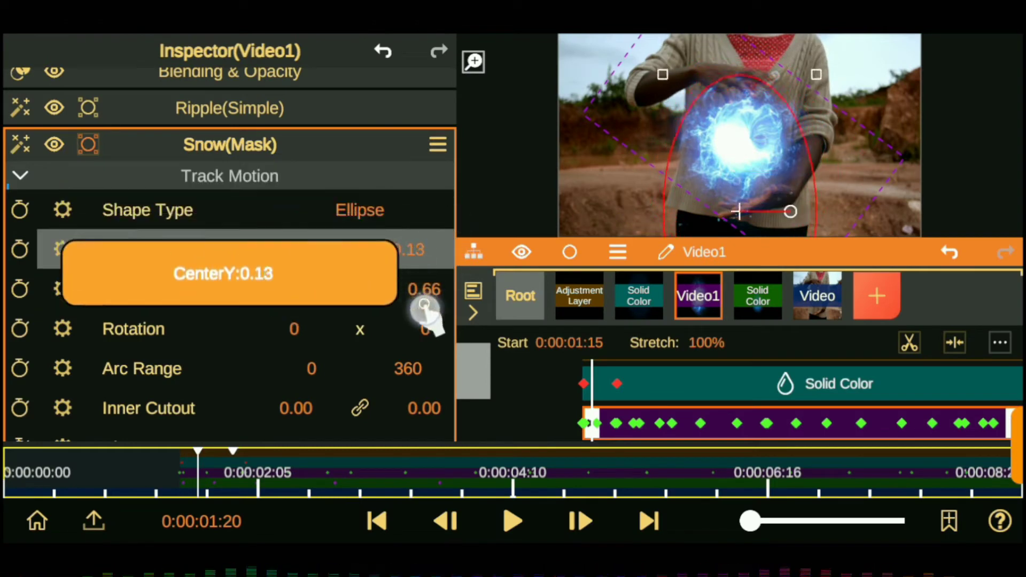
scroll(230, 267, "down", 3)
left_click_drag(359, 290, 374, 290)
scroll(230, 213, "up", 3)
- Set the snow mask centre Y to -0.13 and width to 0.30, then keyframe centre and size
left_click_drag(420, 192, 419, 172)
left_click_drag(295, 231, 310, 231)
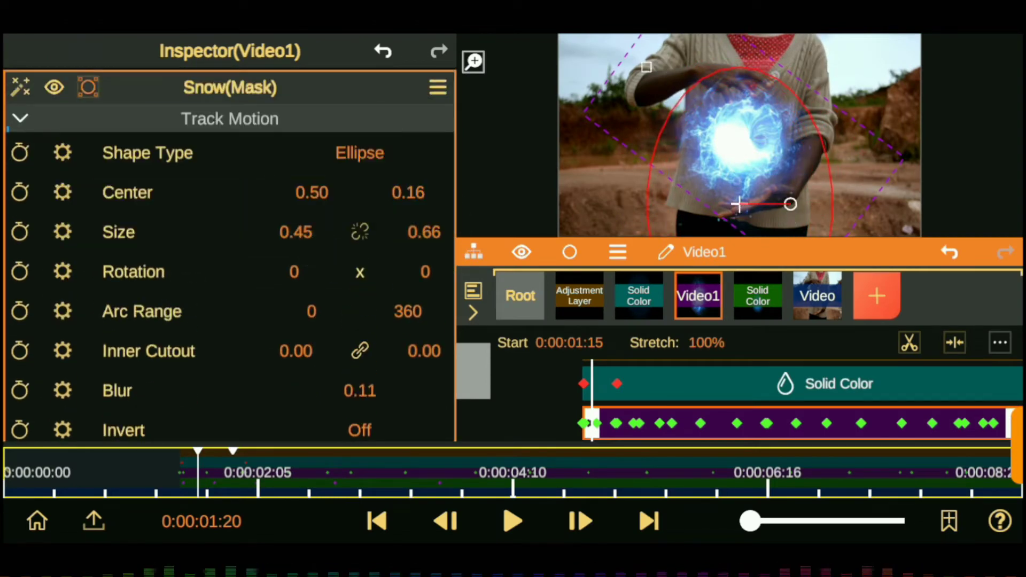
left_click_drag(420, 192, 415, 220)
left_click_drag(295, 231, 275, 245)
left_click_drag(420, 192, 414, 254)
left_click(389, 521)
left_click_drag(295, 231, 292, 235)
left_click_drag(412, 192, 412, 187)
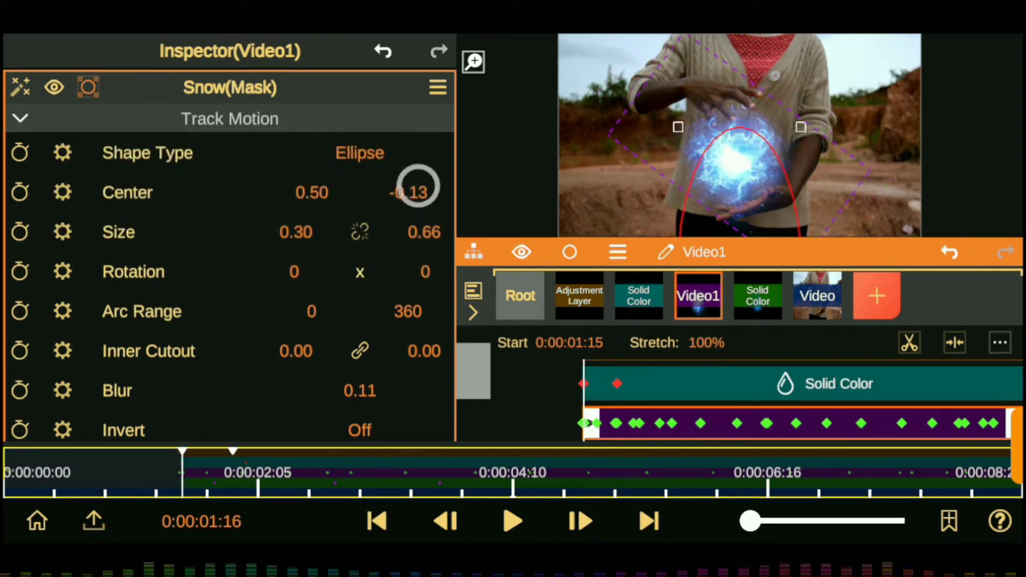
left_click_drag(312, 193, 328, 218)
left_click(20, 192)
left_click(20, 232)
- Add a mask centre keyframe and move the ellipse onto the ball, centre Y 0.02
left_click(20, 271)
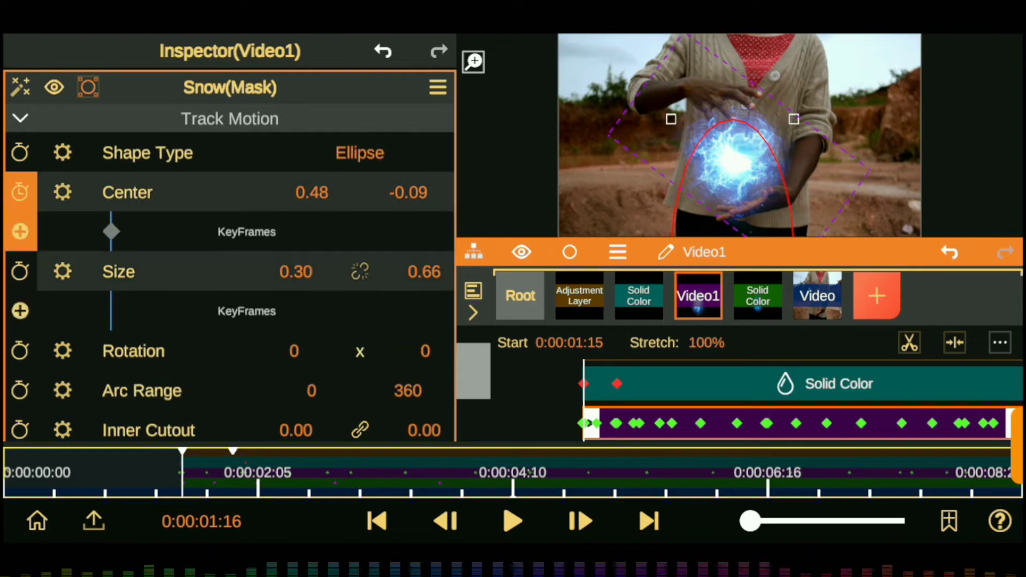
left_click_drag(633, 504, 630, 504)
left_click_drag(412, 193, 412, 182)
left_click_drag(312, 192, 310, 183)
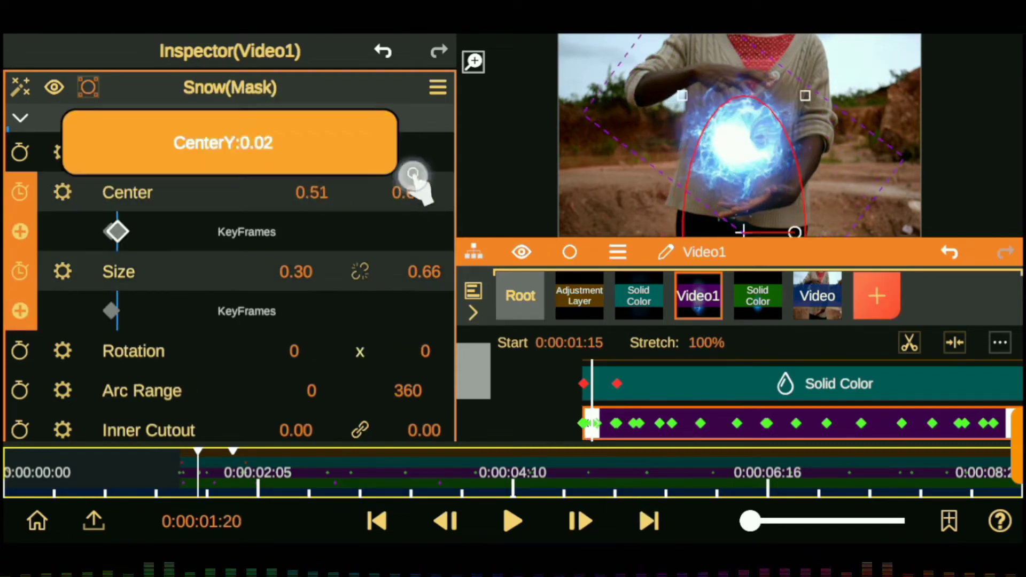
left_click_drag(412, 176, 421, 176)
- Keyframe later frames: centre Y 0.10 and size 0.35, then centre Y 0.01 at 0:00:02:02
left_click_drag(630, 508, 632, 506)
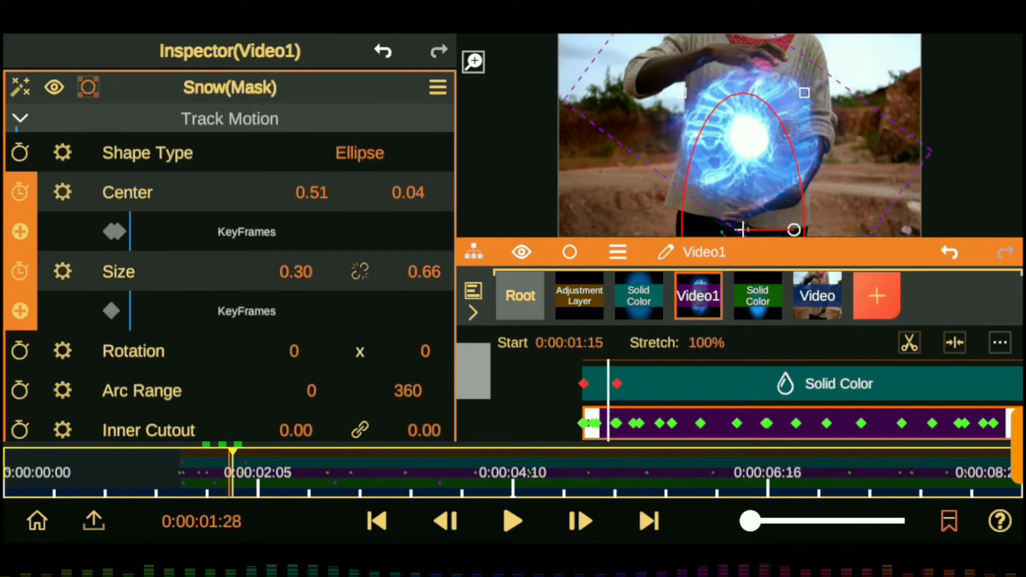
left_click(445, 521)
left_click_drag(408, 192, 408, 182)
left_click_drag(297, 271, 320, 275)
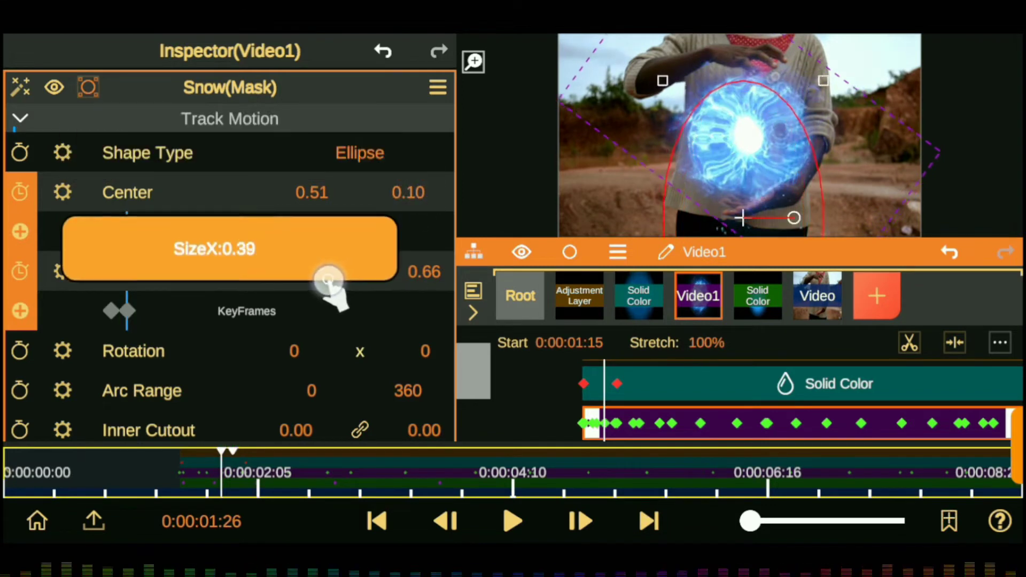
left_click(633, 513)
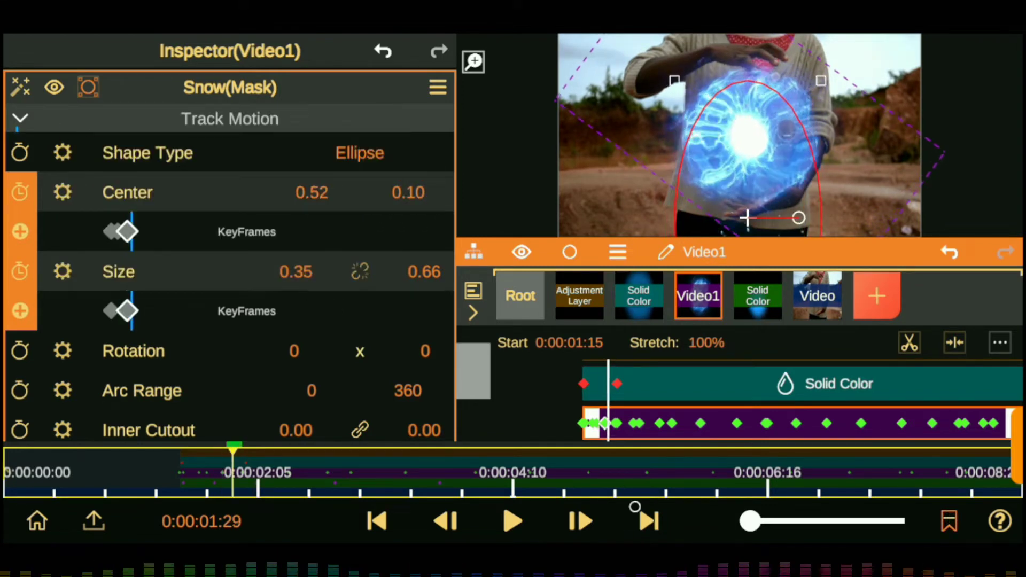
left_click(633, 513)
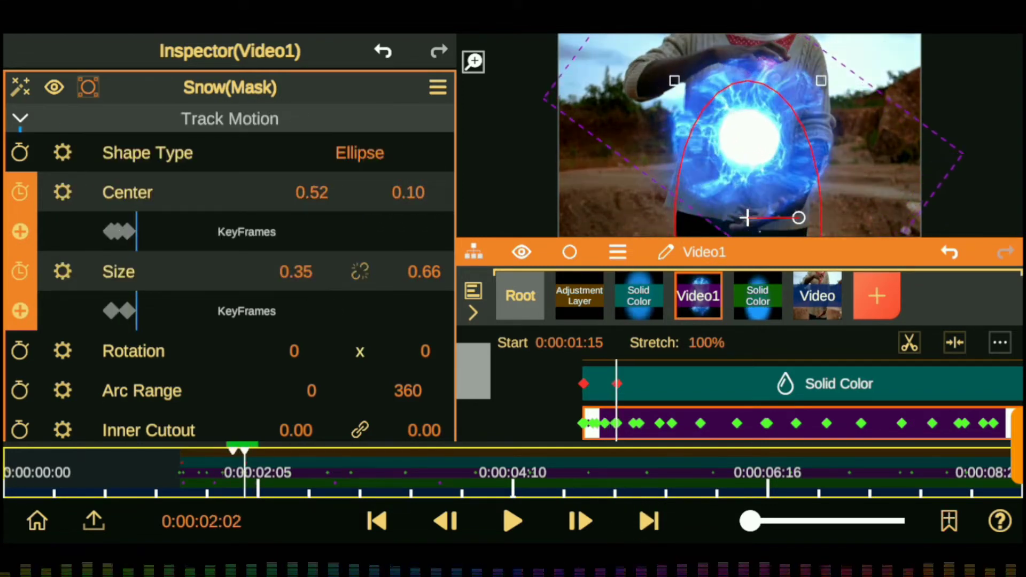
left_click_drag(408, 193, 419, 211)
- Refine early keyframes: centre Y 0.01 at 0:00:01:26, centre X 0.50 and size 0.23 at 0:00:01:20
mouse_move(750, 521)
left_mouse_down()
mouse_move(837, 507)
mouse_move(857, 520)
left_mouse_up()
left_click_drag(138, 231, 122, 330)
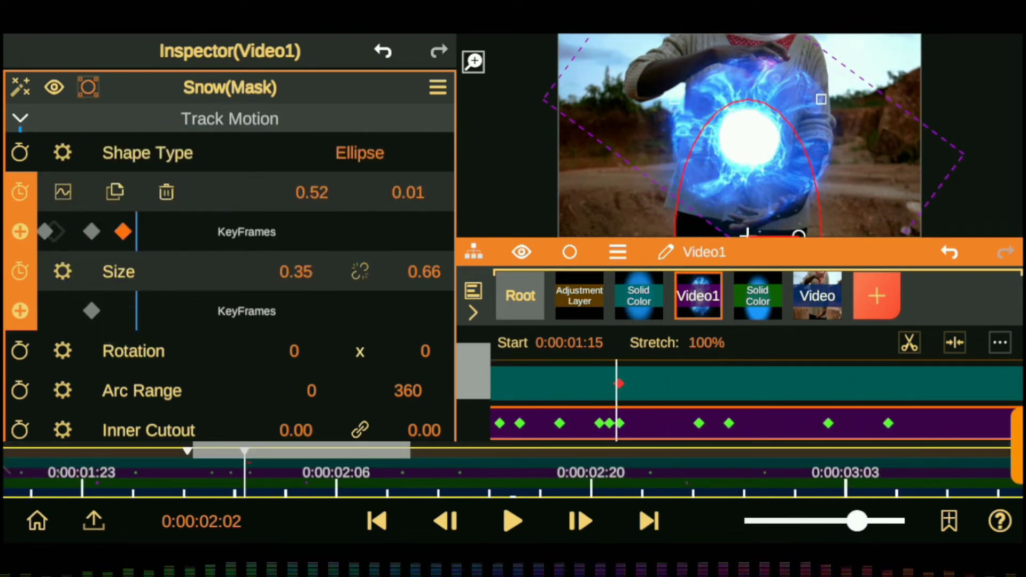
left_click_drag(179, 272, 141, 323)
left_click(84, 229)
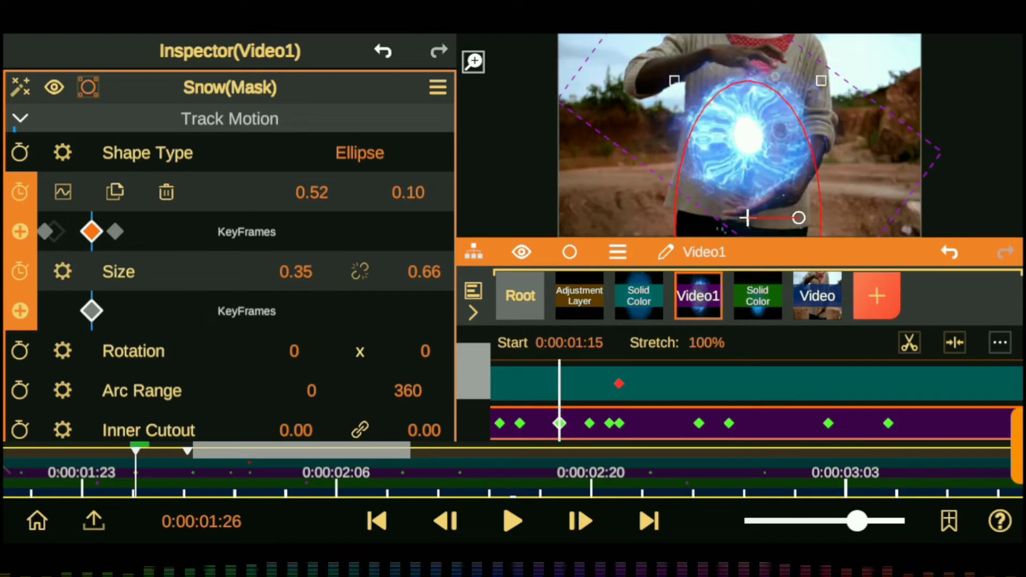
left_click_drag(858, 521, 803, 508)
left_click_drag(407, 192, 420, 207)
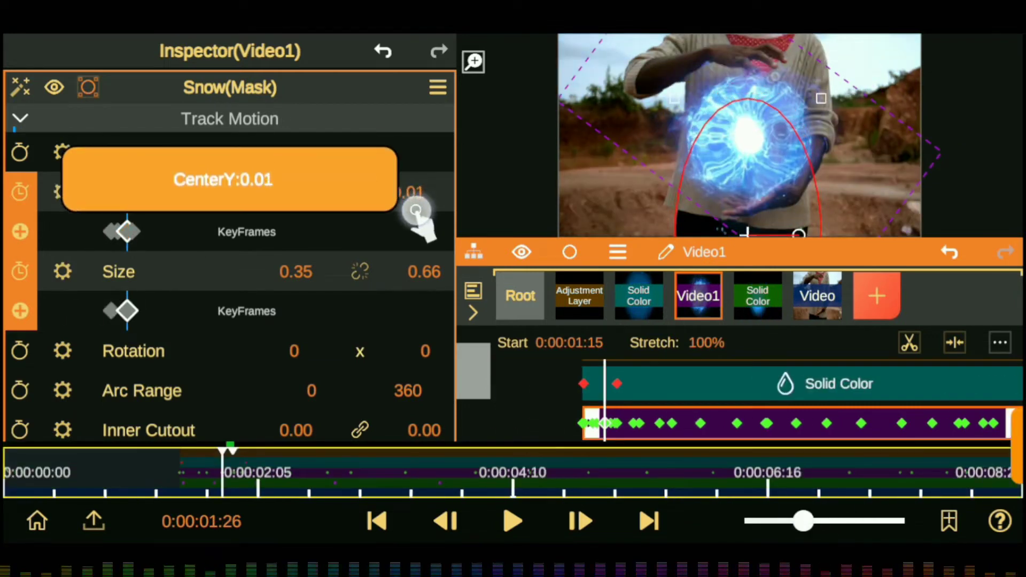
left_click_drag(803, 521, 849, 507)
left_click_drag(408, 192, 419, 210)
left_click(91, 230)
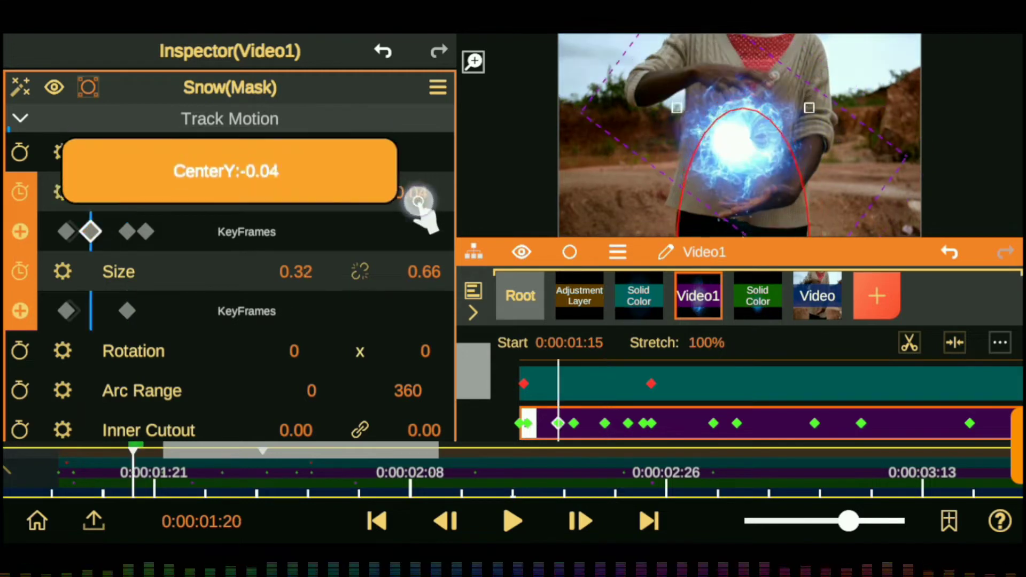
left_click_drag(311, 192, 334, 214)
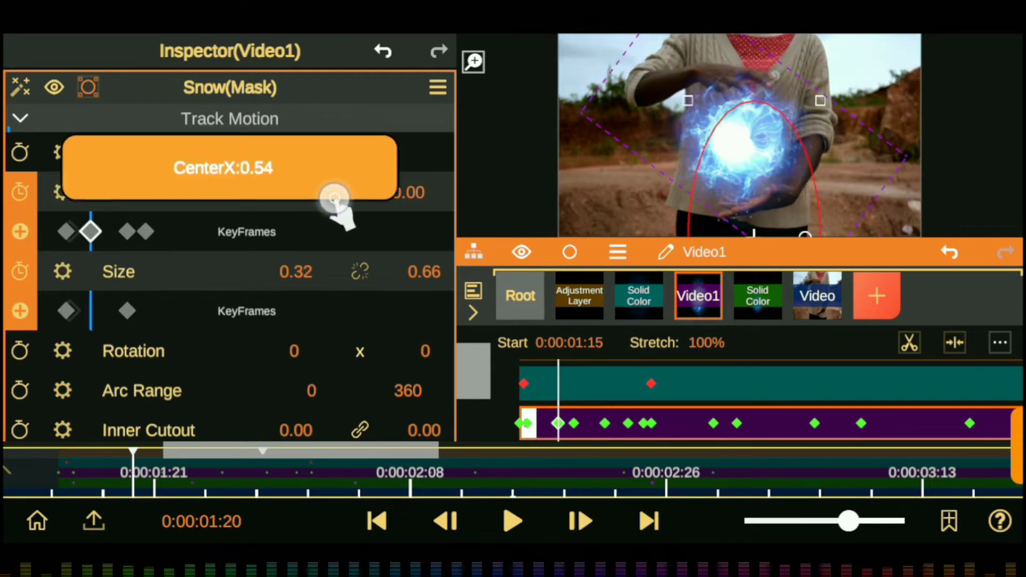
left_click_drag(296, 272, 282, 270)
- At the first mask keyframe, lower centre Y to -0.11 and adjust the width
left_click(66, 232)
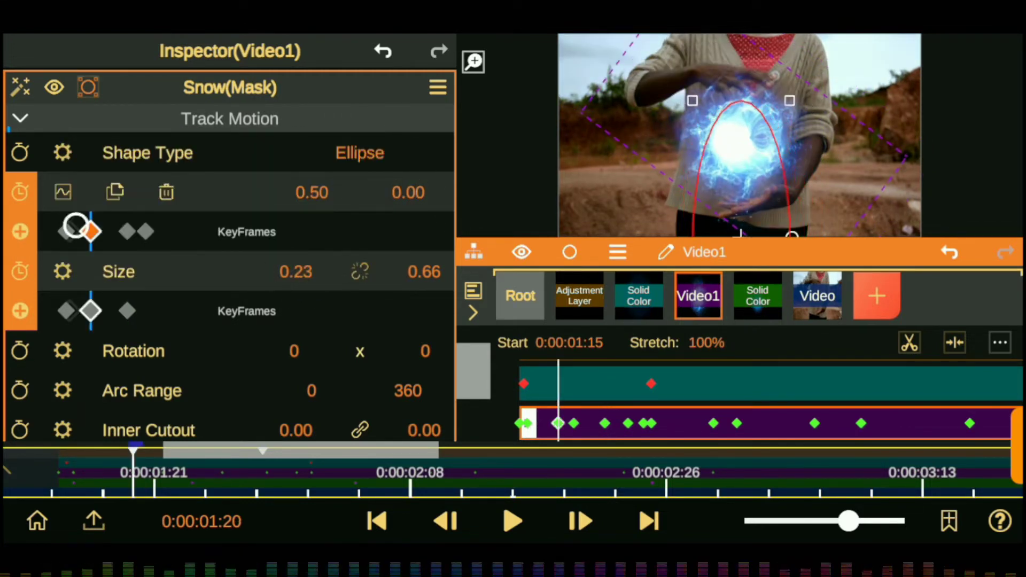
left_click_drag(407, 192, 411, 210)
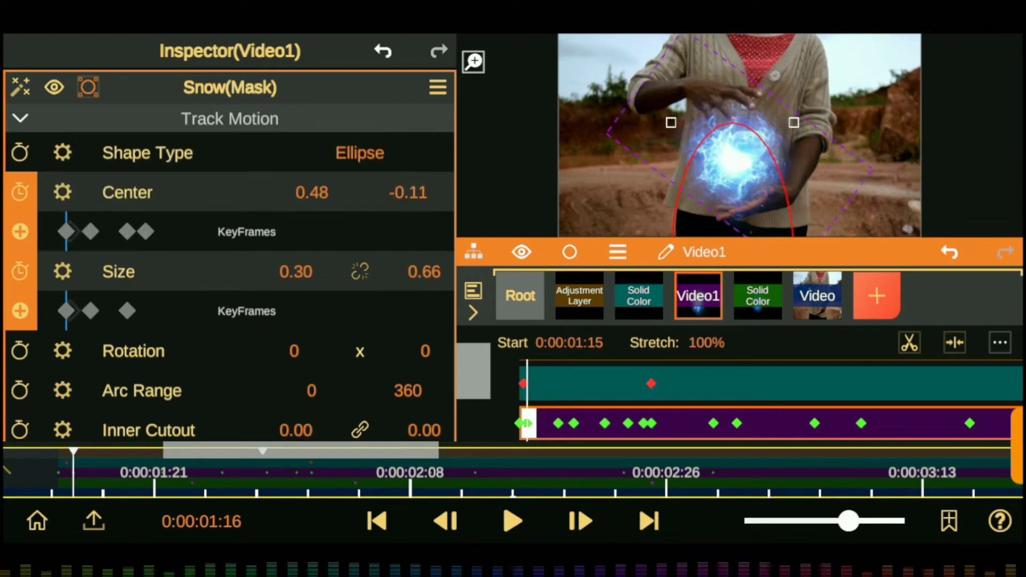
left_click_drag(296, 272, 284, 274)
left_click_drag(408, 192, 419, 201)
- Raise the mask centre Y to 0.05 near 0:00:02:01 and 0.12 at 0:00:02:11
left_click(145, 231)
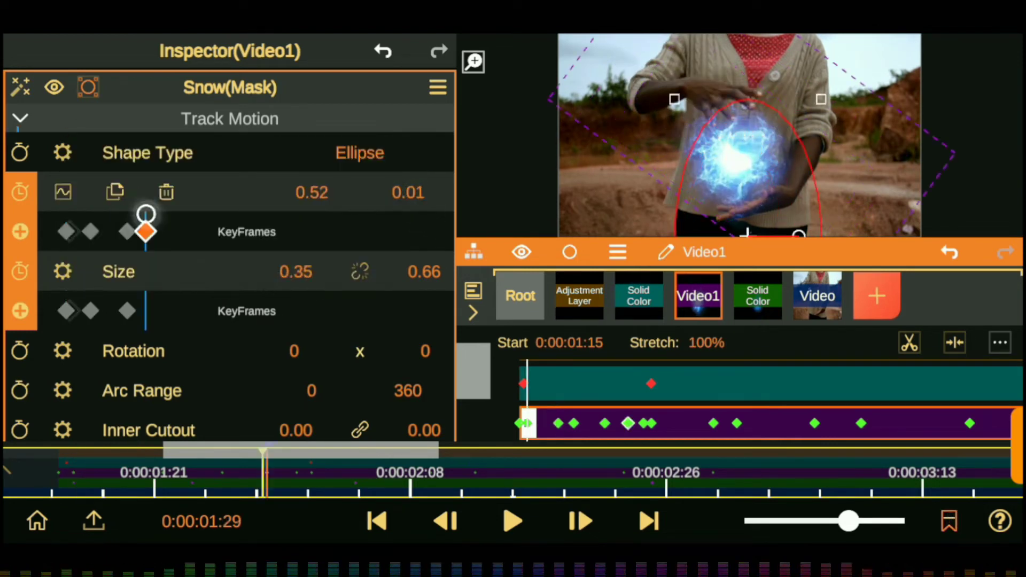
left_click_drag(264, 477, 326, 477)
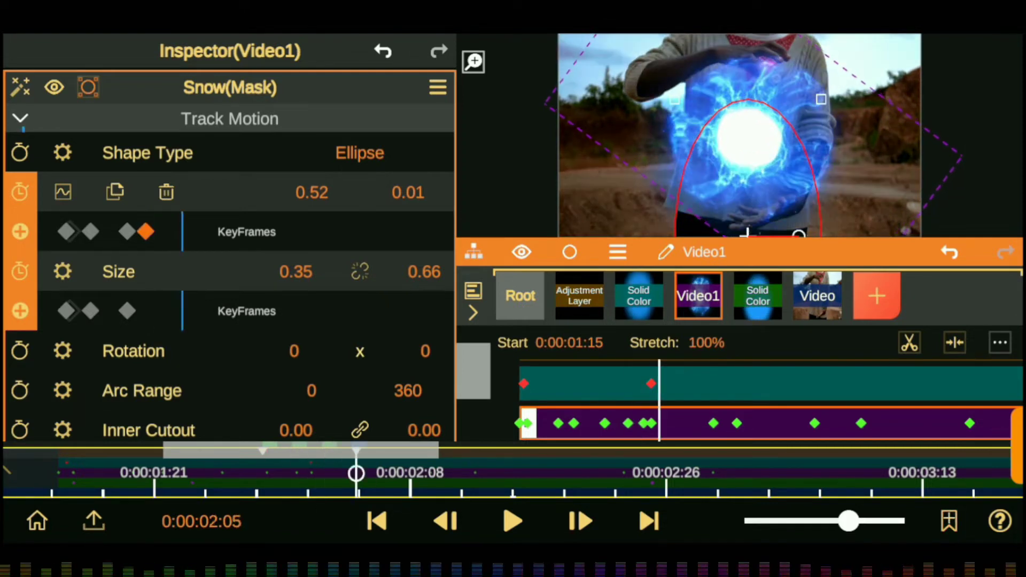
left_click_drag(411, 192, 419, 167)
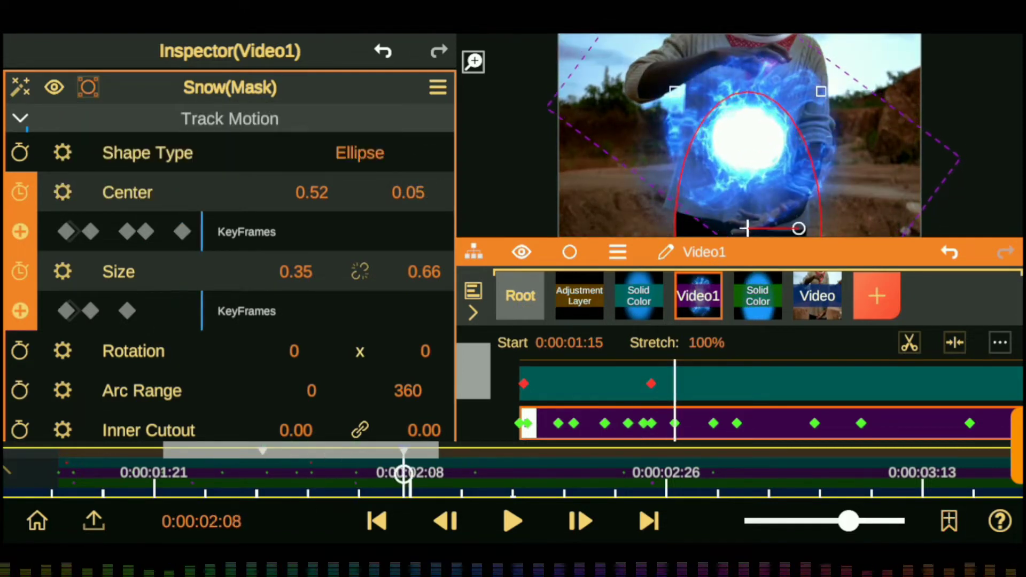
left_click_drag(403, 473, 437, 472)
left_click_drag(408, 193, 416, 166)
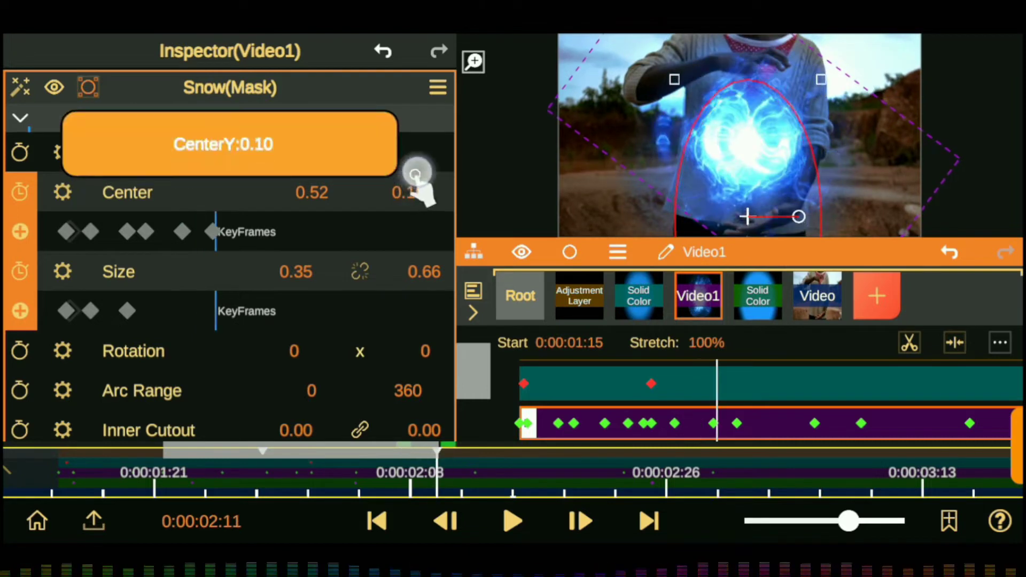
- Keyframe mask size 0.32/0.60, 0.31/0.58, then 0.36/0.68, and centre Y 0.06 at 0:00:03:11
left_click_drag(437, 473, 490, 473)
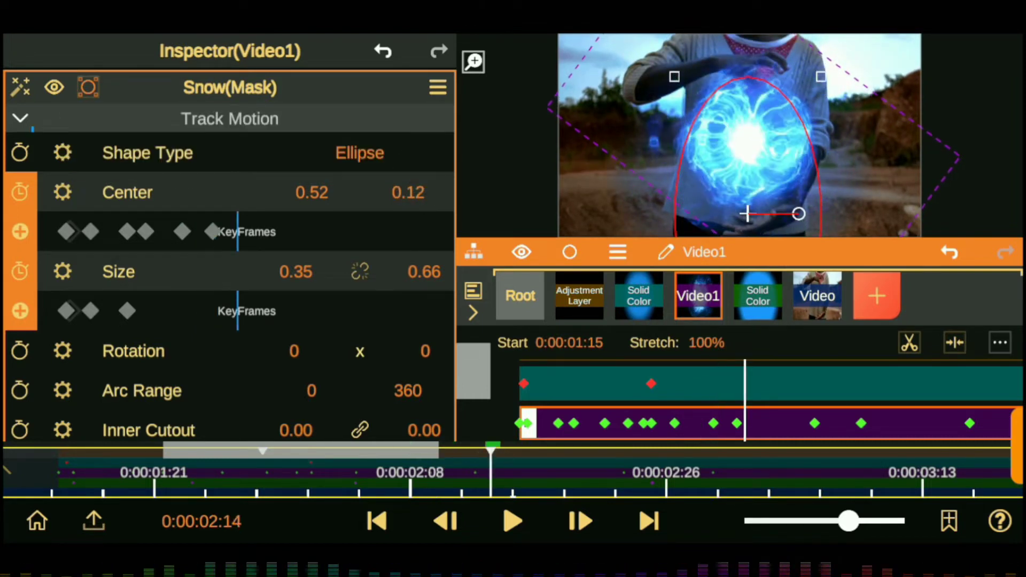
left_click_drag(296, 272, 297, 291)
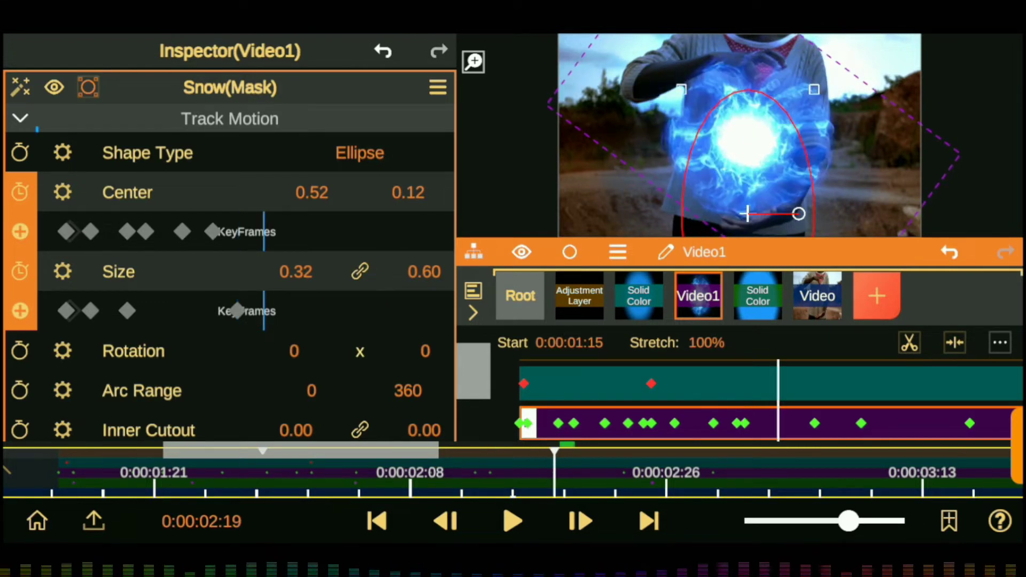
left_click_drag(554, 470, 657, 470)
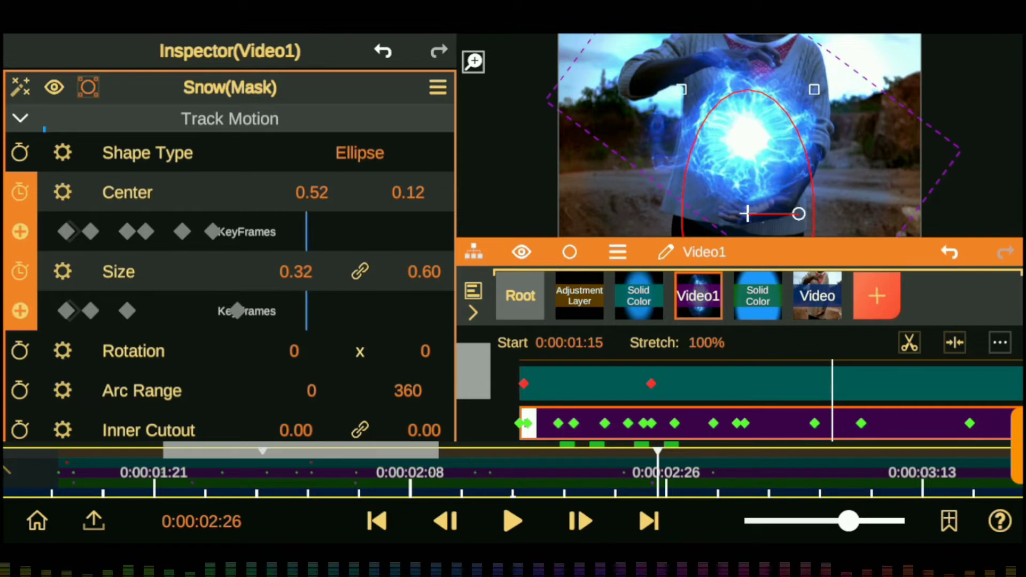
left_click_drag(296, 271, 297, 288)
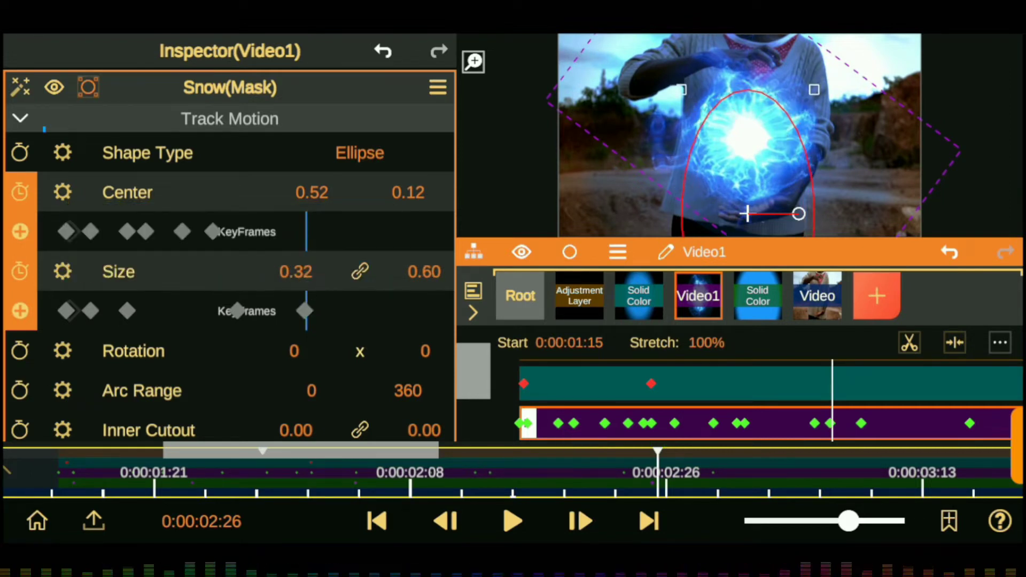
left_click_drag(657, 470, 753, 470)
left_click_drag(295, 272, 298, 279)
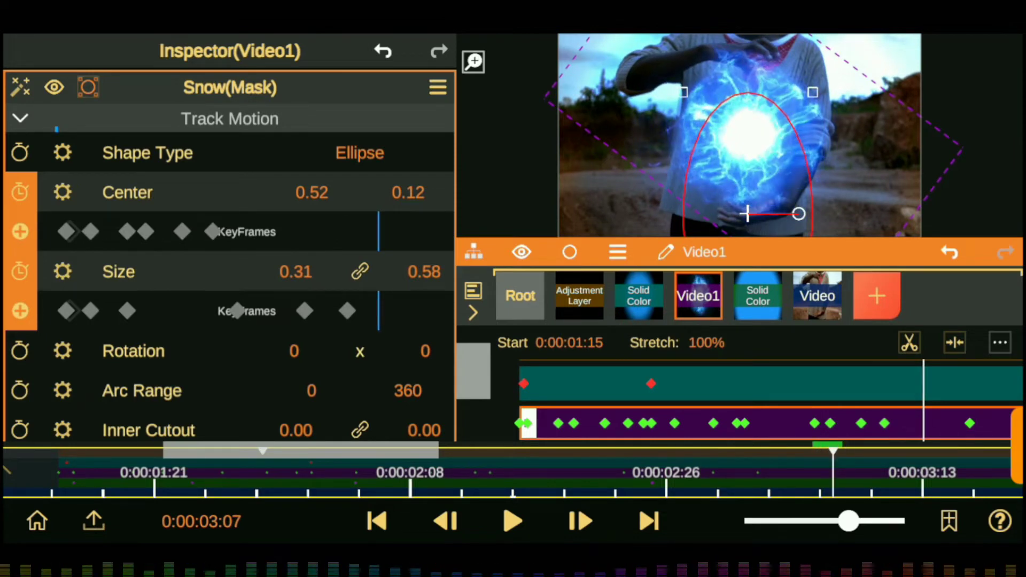
left_click_drag(295, 272, 291, 267)
left_click_drag(832, 470, 881, 470)
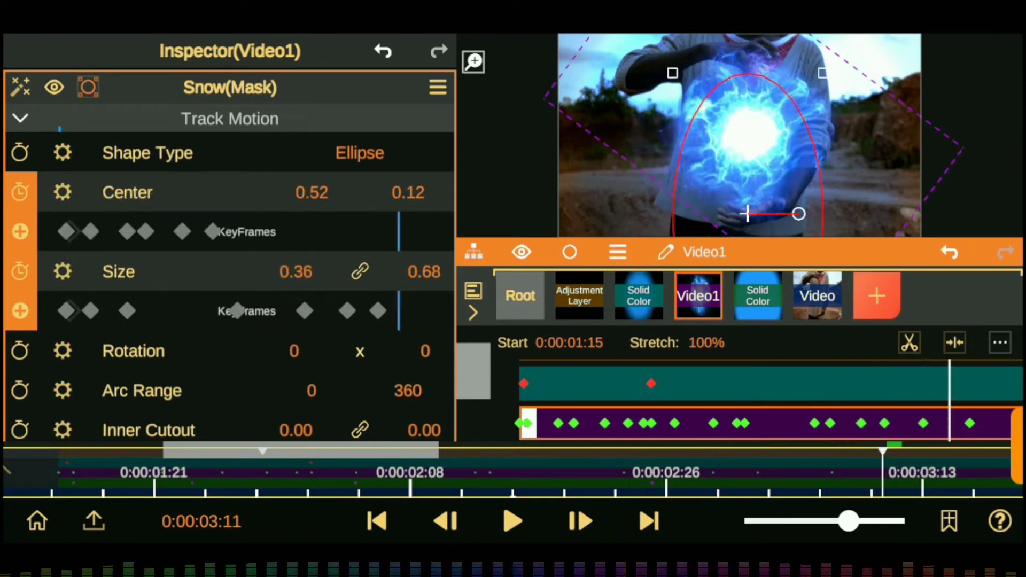
left_click_drag(419, 174, 424, 206)
left_click_drag(882, 470, 940, 470)
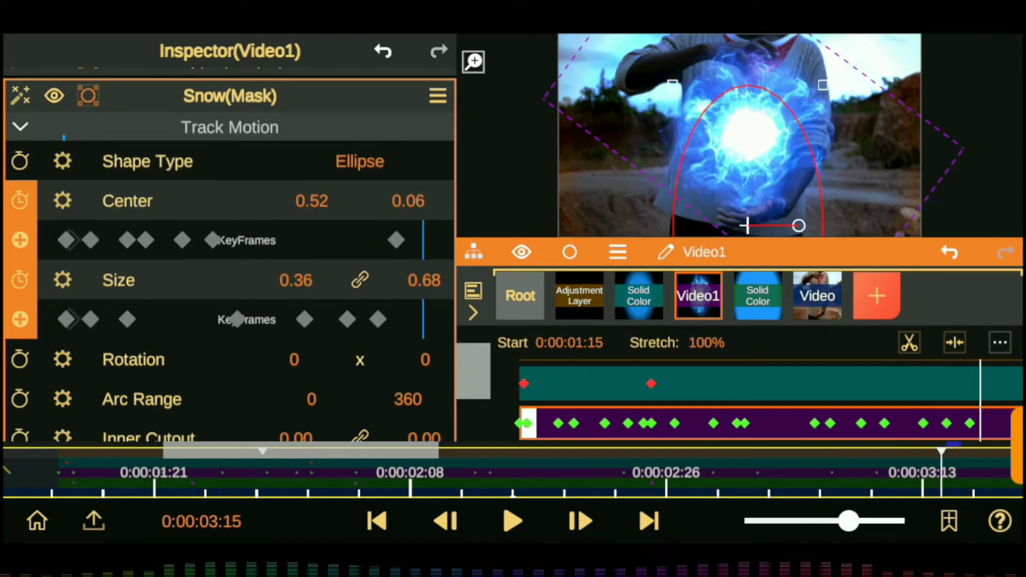
- Return to Snow settings, raise Intensity, and keyframe the Snow Amount at 0.78
left_click(88, 96)
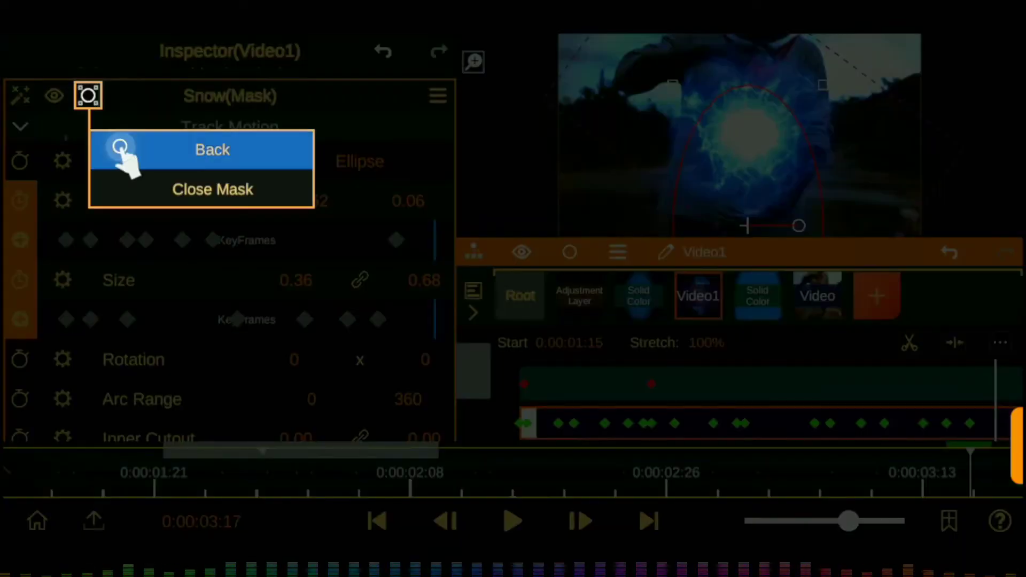
left_click(124, 147)
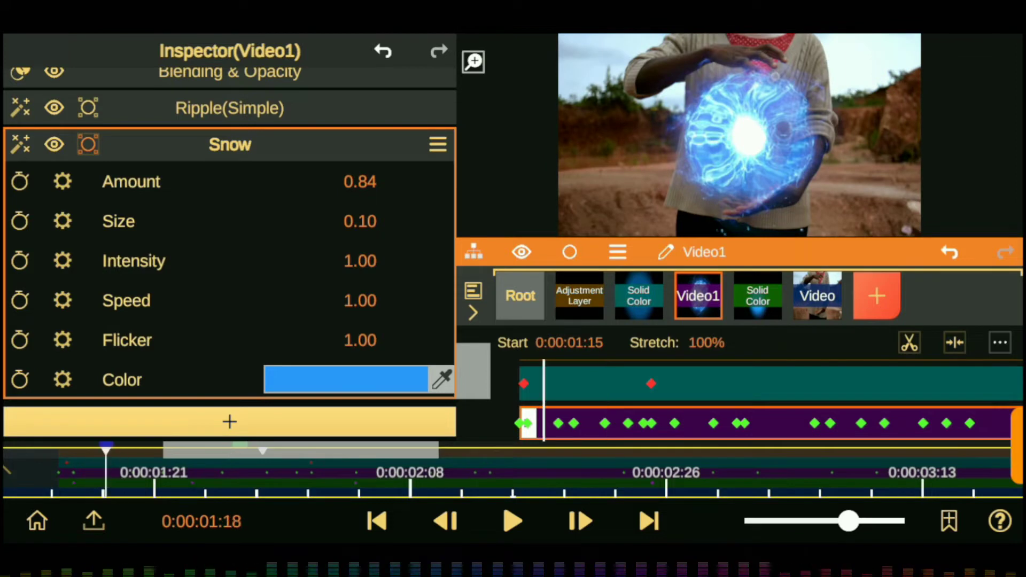
left_click_drag(105, 452, 74, 465)
left_click_drag(352, 182, 367, 321)
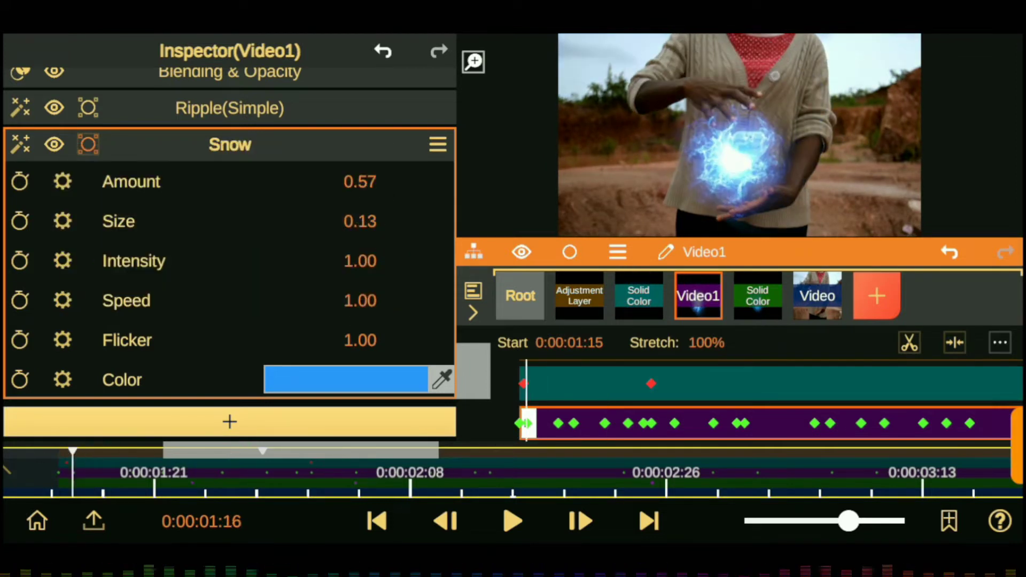
left_click_drag(359, 261, 364, 251)
left_click(20, 181)
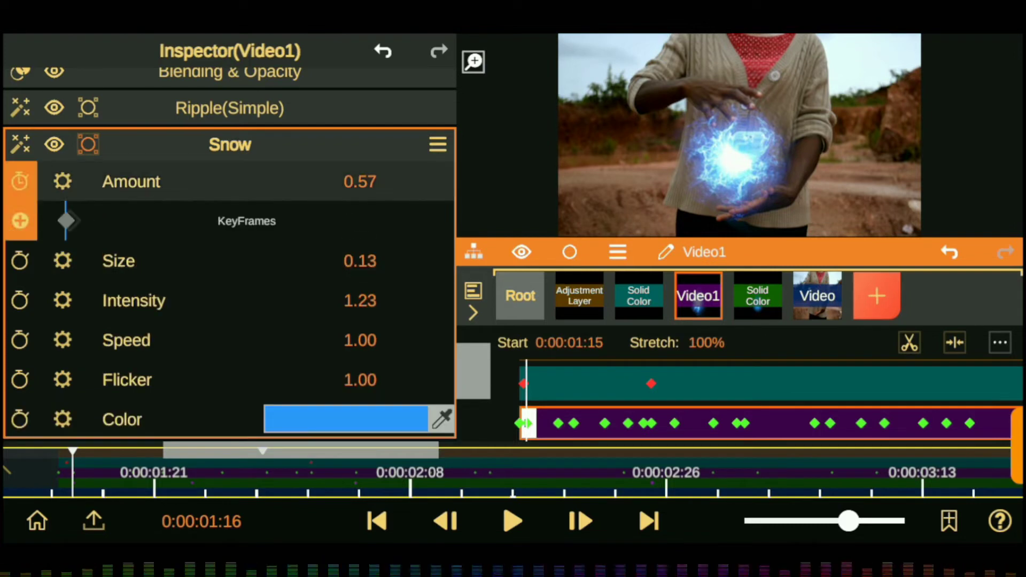
left_click_drag(359, 181, 327, 68)
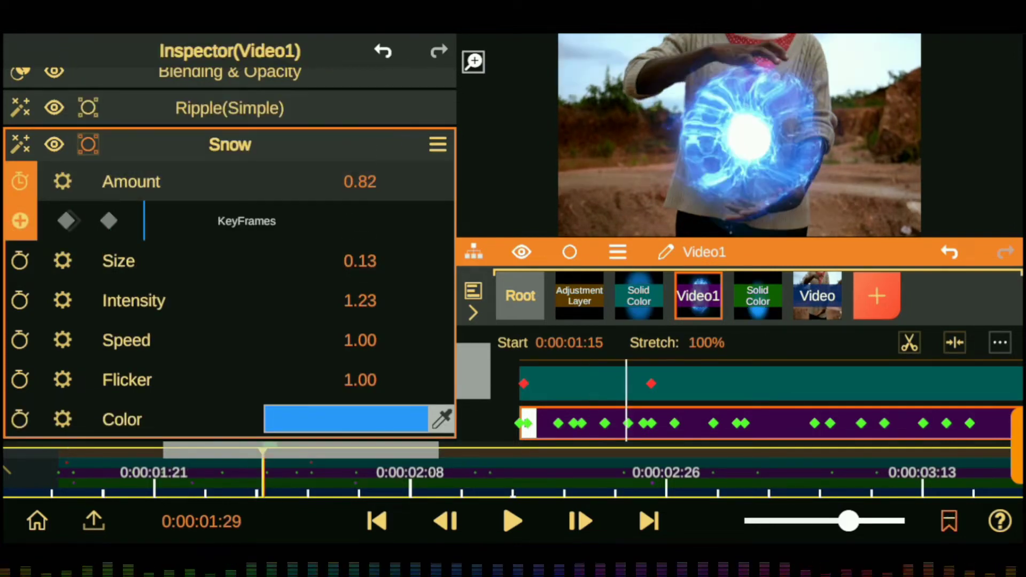
- At 0:00:02:04 raise Snow Amount to 0.99, try Size and Intensity values, then reset Size
left_click_drag(262, 474, 332, 473)
left_click_drag(360, 182, 339, 80)
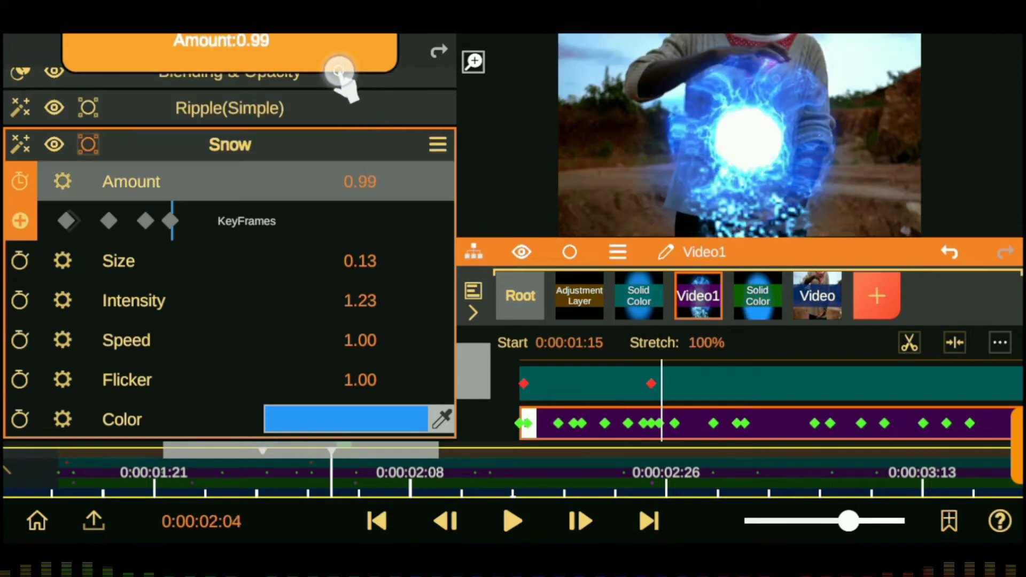
left_click_drag(360, 300, 369, 332)
mouse_move(359, 260)
left_mouse_down()
mouse_move(361, 144)
mouse_move(359, 407)
left_mouse_up()
left_click_drag(360, 301, 359, 348)
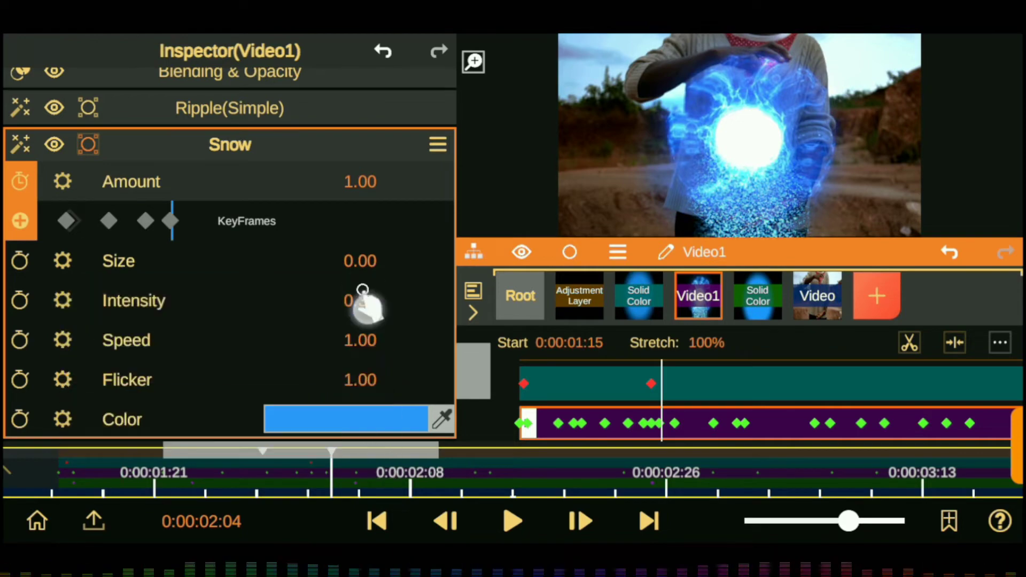
left_click_drag(366, 302, 398, 350)
left_click_drag(360, 260, 361, 160)
left_click_drag(359, 300, 378, 259)
left_click(62, 301)
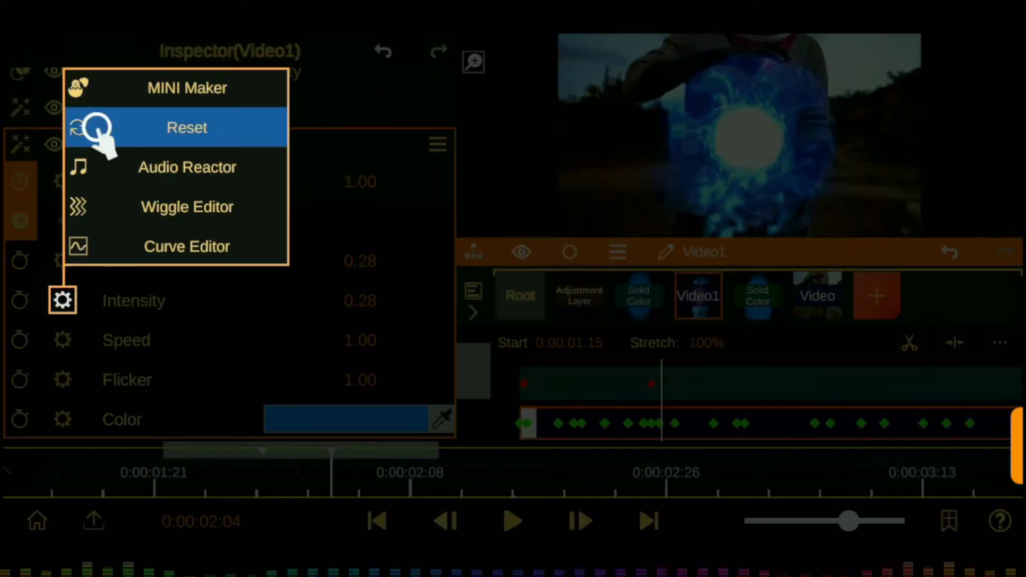
left_click(141, 363)
- Set Snow Intensity to 0.95 and Size to 0.00, lower Amount, and review the Amount keyframes
left_click_drag(359, 182, 380, 210)
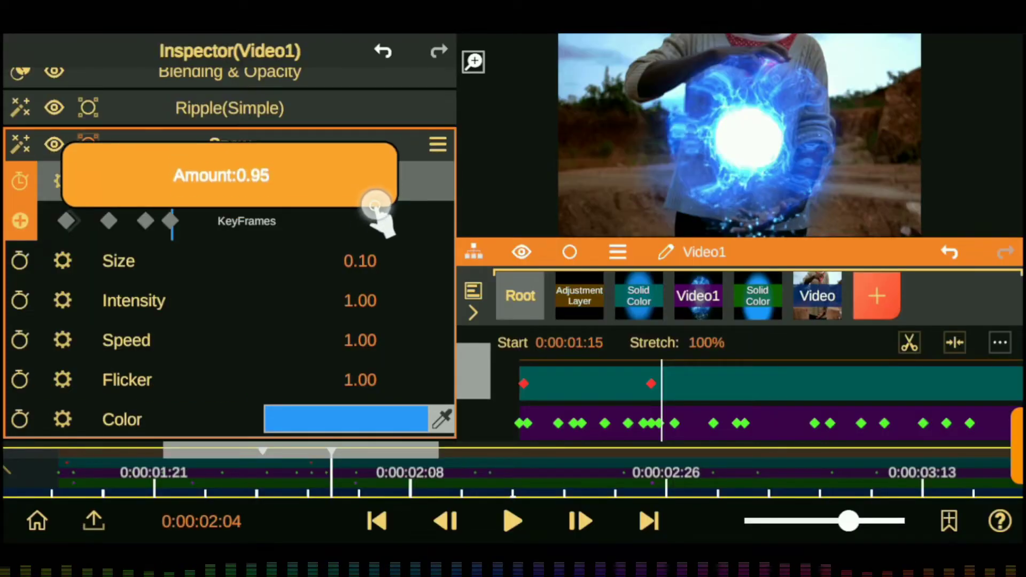
left_click_drag(360, 260, 361, 211)
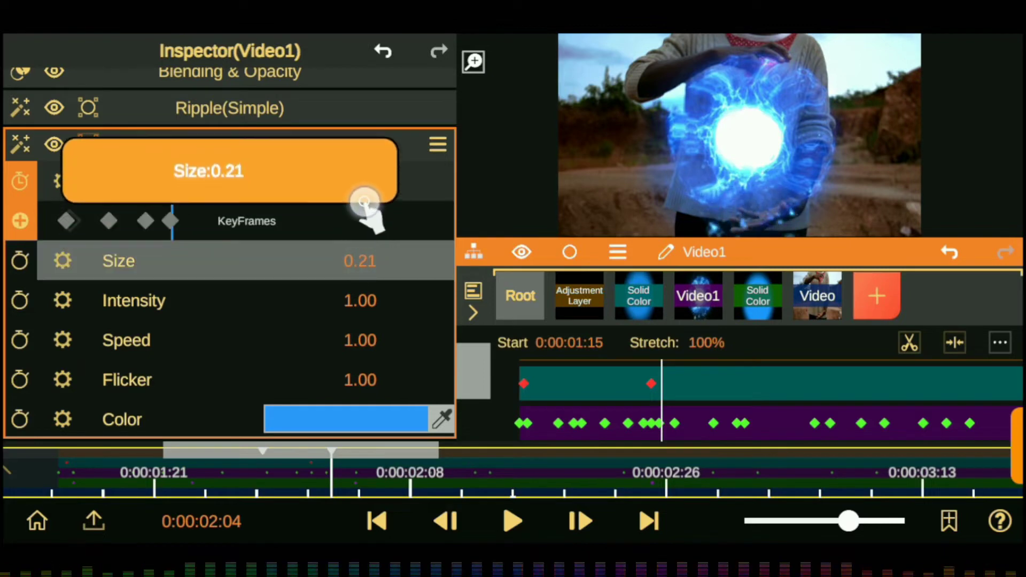
mouse_move(360, 300)
left_mouse_down()
mouse_move(379, 282)
mouse_move(394, 364)
left_mouse_up()
left_click_drag(360, 182, 366, 215)
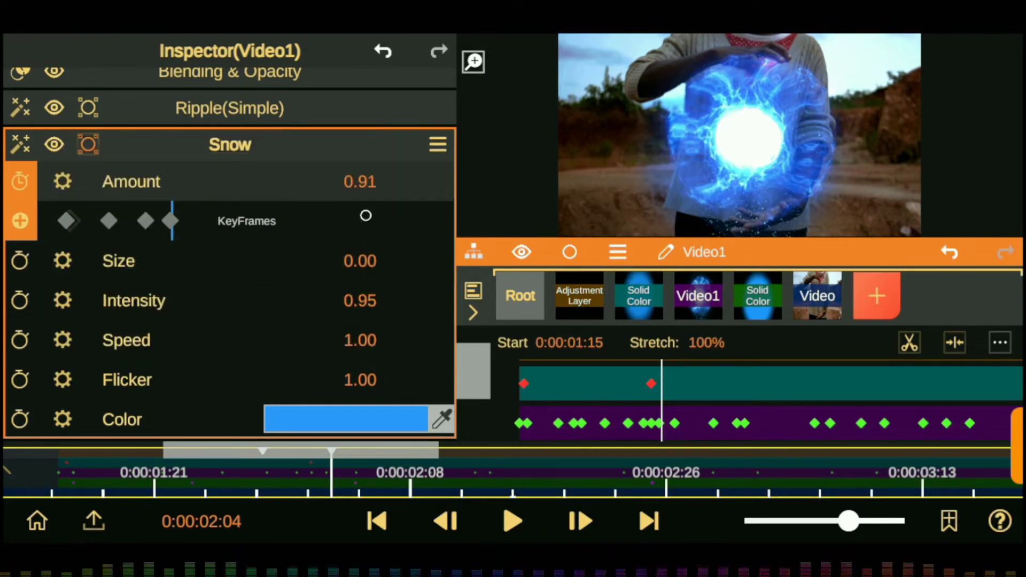
left_click(66, 221)
left_click(145, 221)
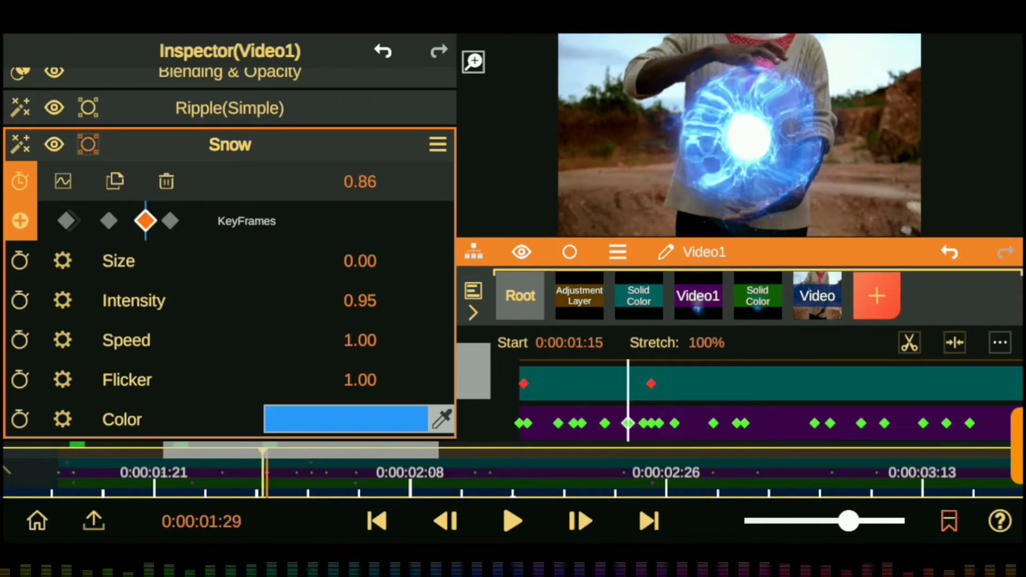
left_click(170, 221)
left_click(230, 145)
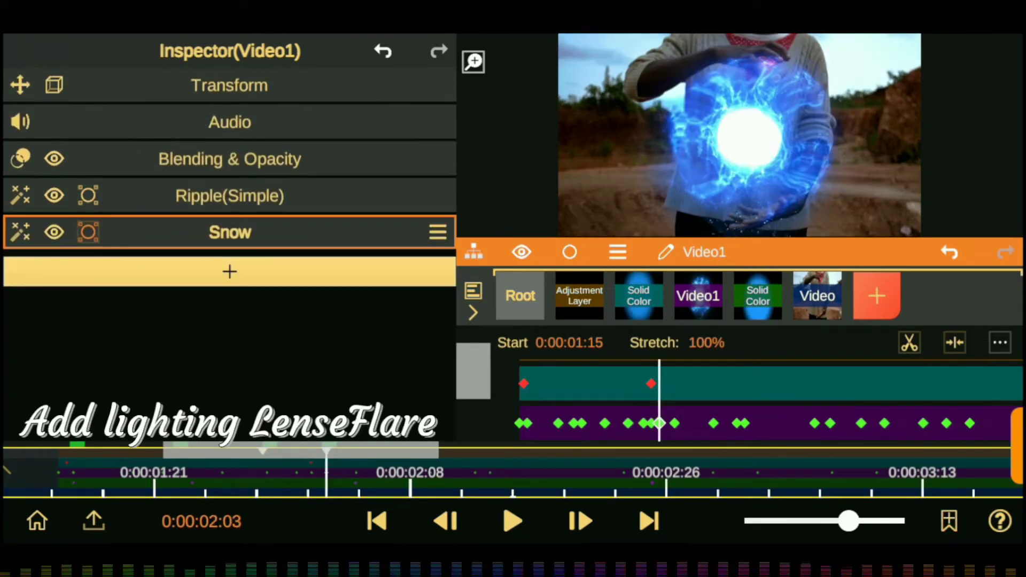
- Add the lens-flare image as a new layer with Lighten blend mode
left_click_drag(849, 520, 738, 511)
left_click(876, 296)
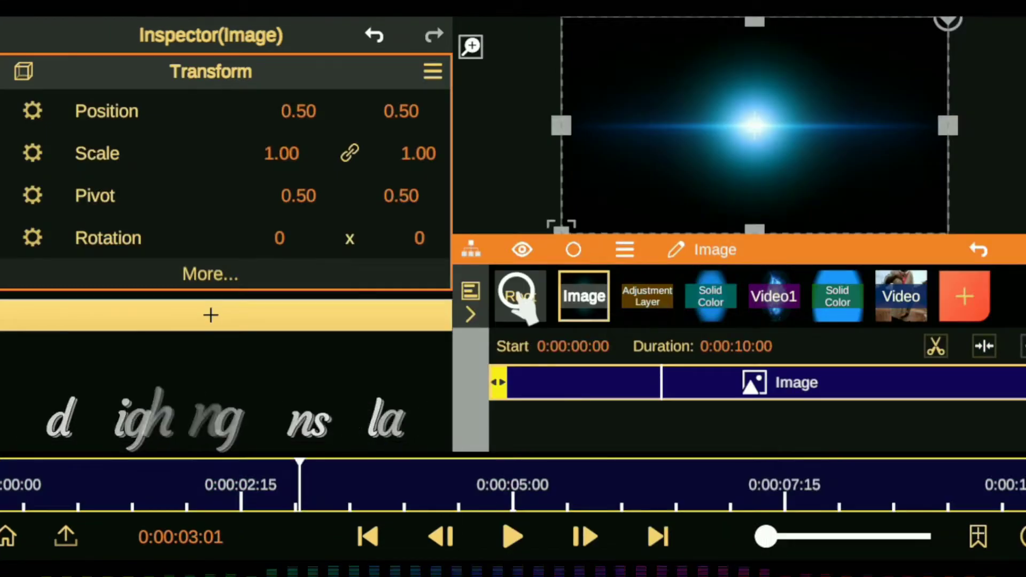
left_click(800, 366)
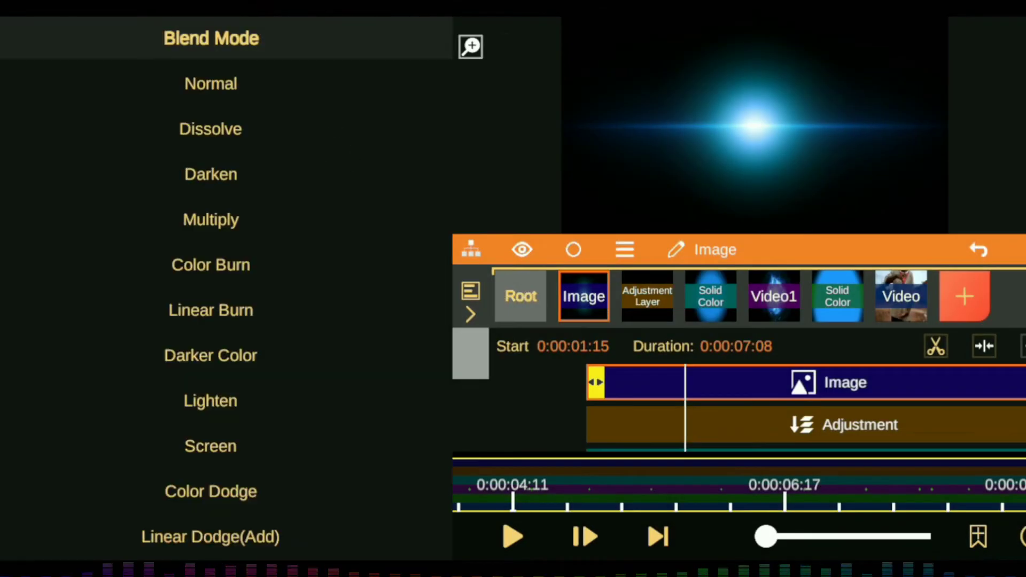
left_click(81, 432)
left_click(328, 147)
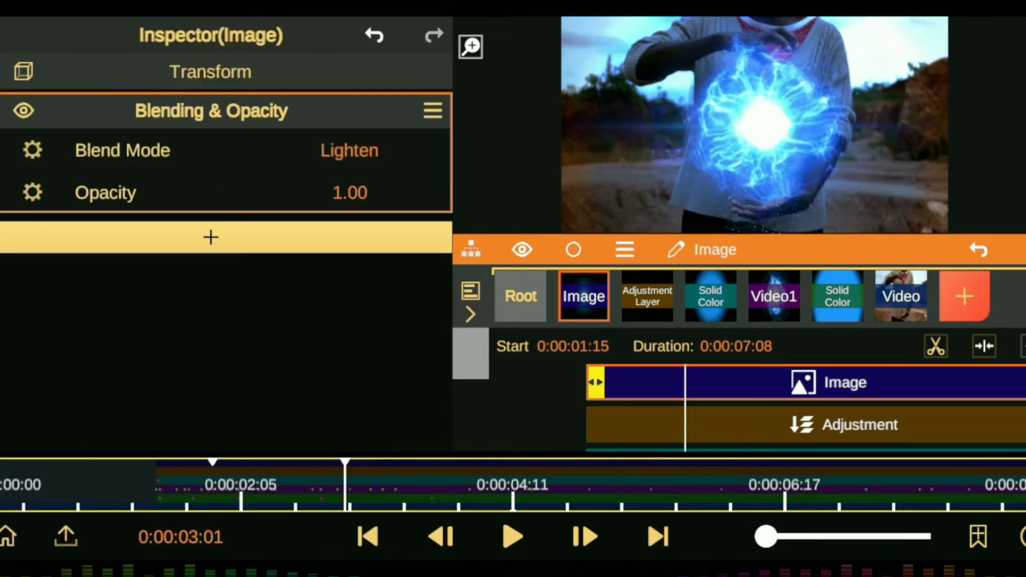
- Nudge the flare's position upward and adjust its scale
left_click(210, 71)
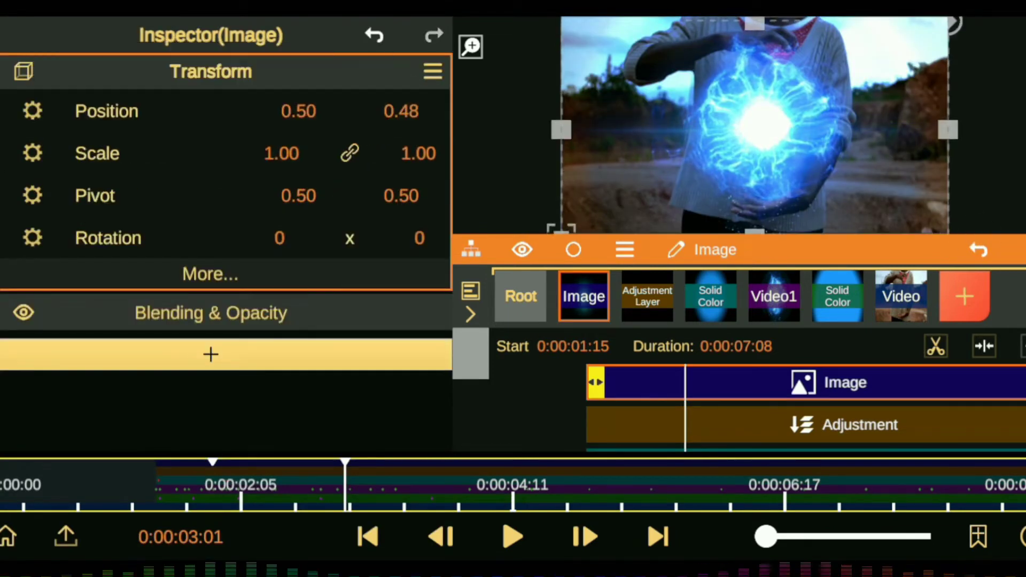
left_click_drag(281, 154, 367, 171)
left_click_drag(299, 111, 320, 115)
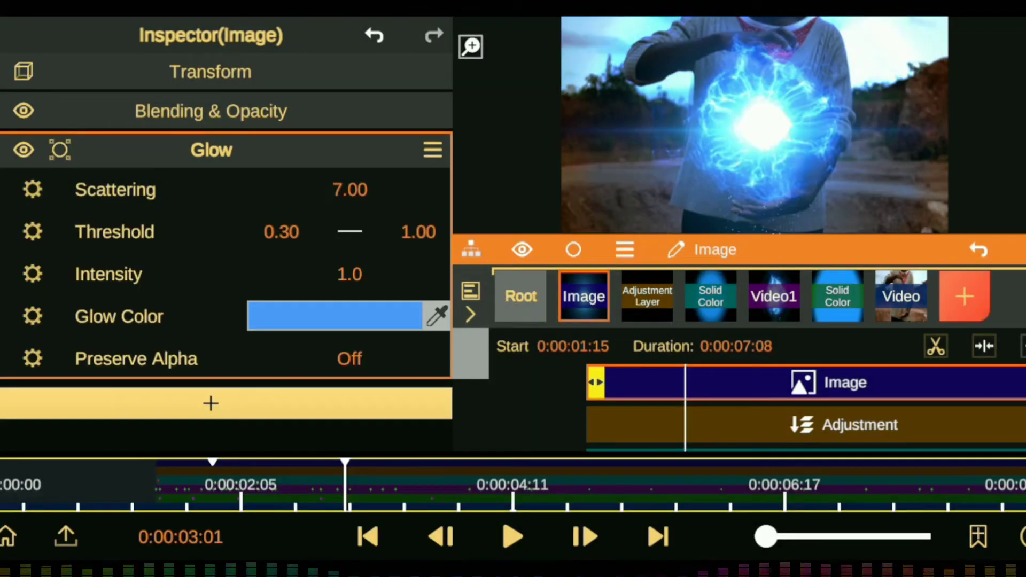
- Lower Glow Scattering to 6.41 and reset Glow Intensity to 1.0 after comparing
left_click_drag(350, 190, 344, 229)
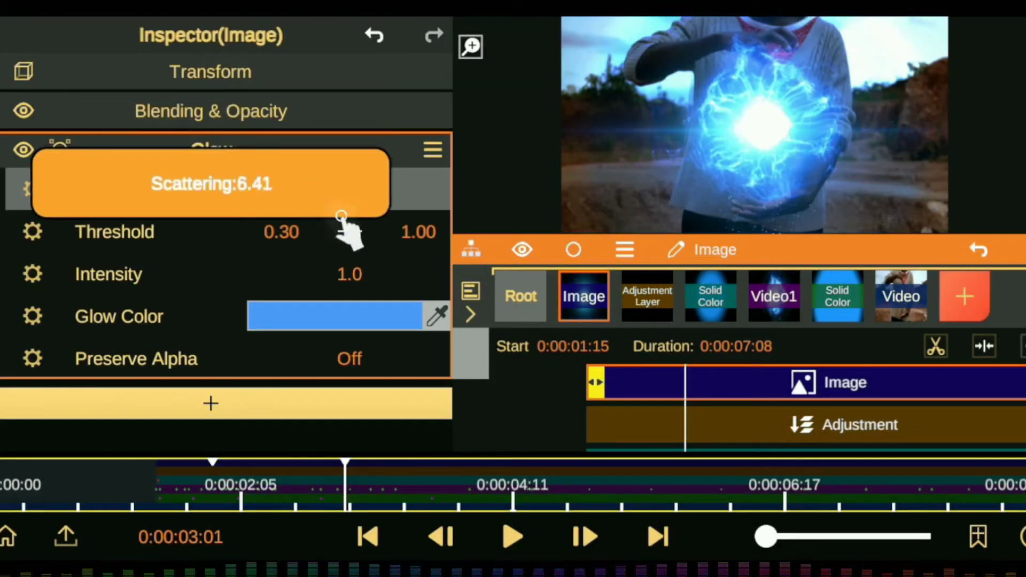
left_click_drag(350, 274, 355, 270)
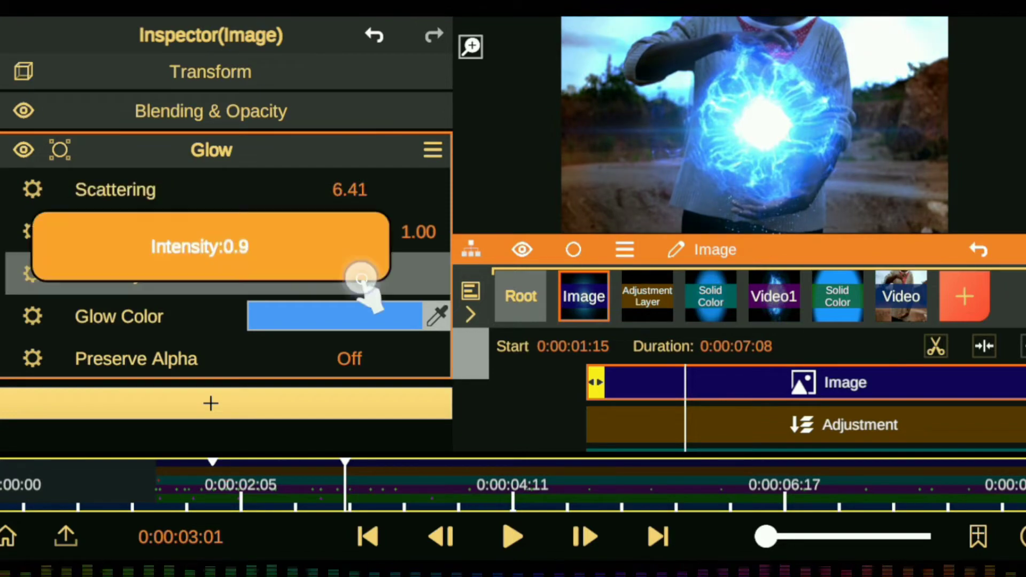
left_click(23, 150)
left_click(22, 150)
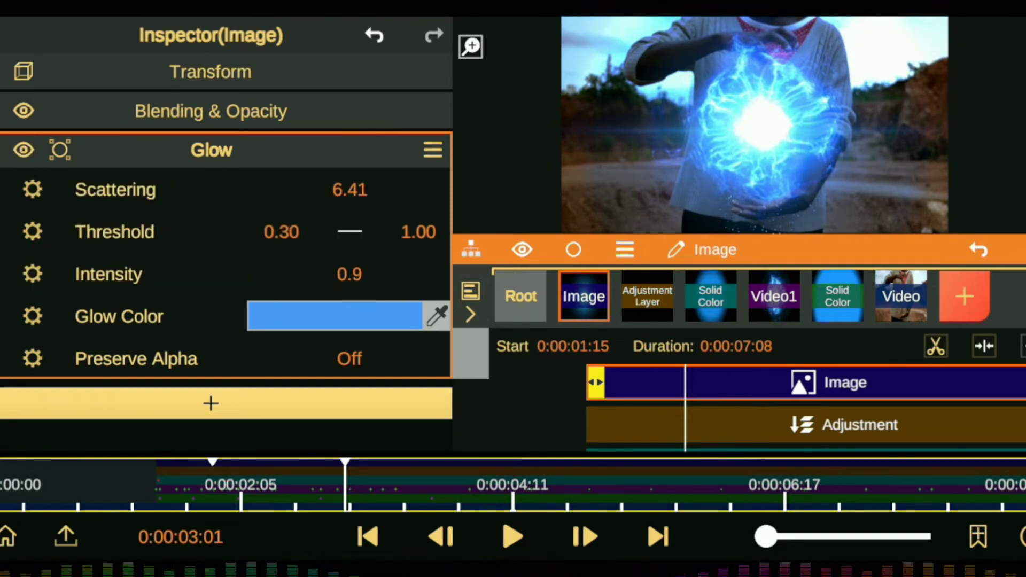
left_click(33, 274)
left_click(161, 371)
left_click(211, 150)
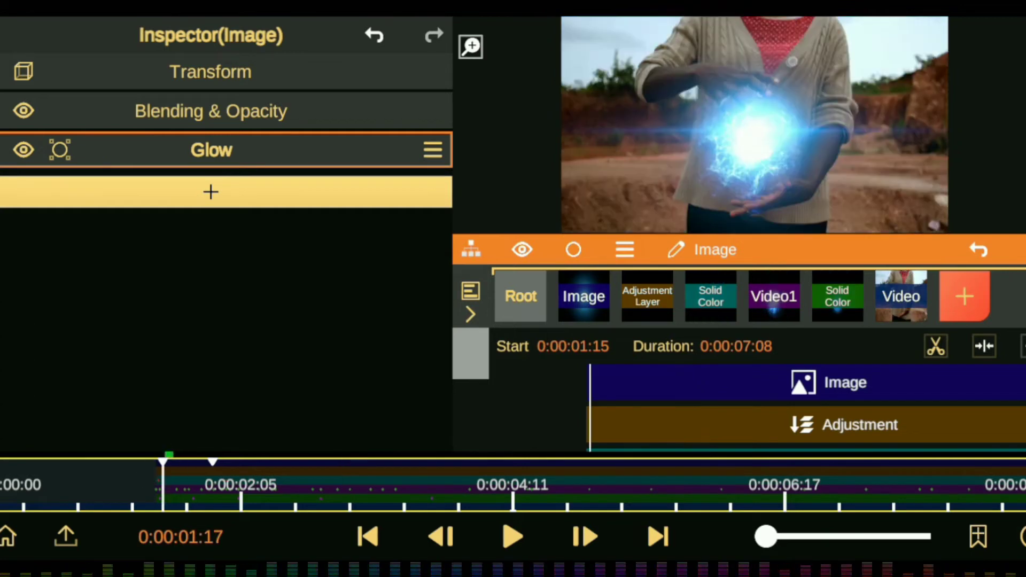
- Move the flare down onto the hands, enlarge it slightly, and set Glow Intensity 0.8
left_click(211, 72)
left_click_drag(401, 110, 377, 155)
left_click_drag(298, 111, 270, 114)
left_click(23, 351)
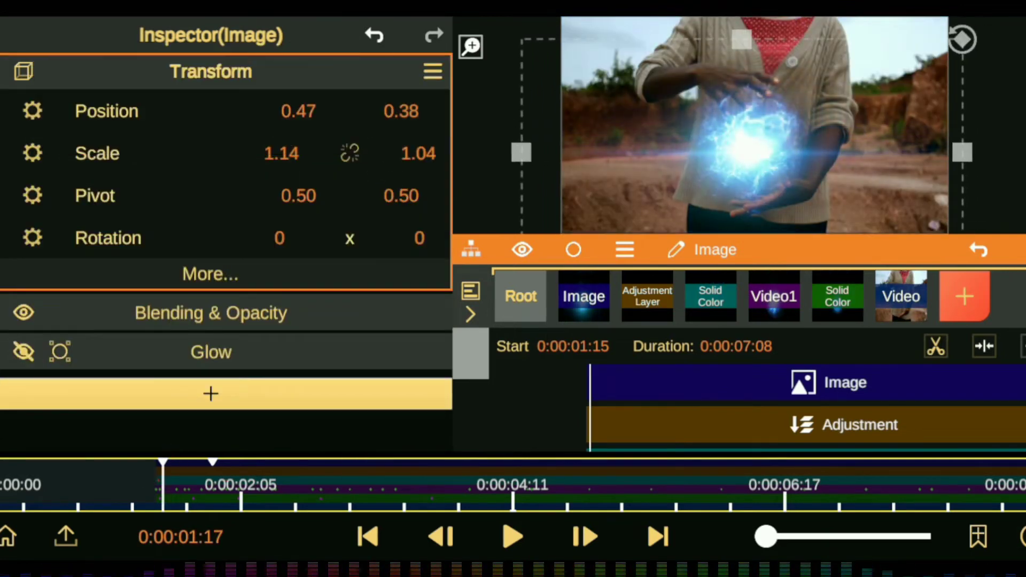
left_click(148, 351)
left_click_drag(350, 274, 360, 275)
- Reduce Glow Scattering to 5.32 and raise the Glow threshold to 0.31
left_click(19, 150)
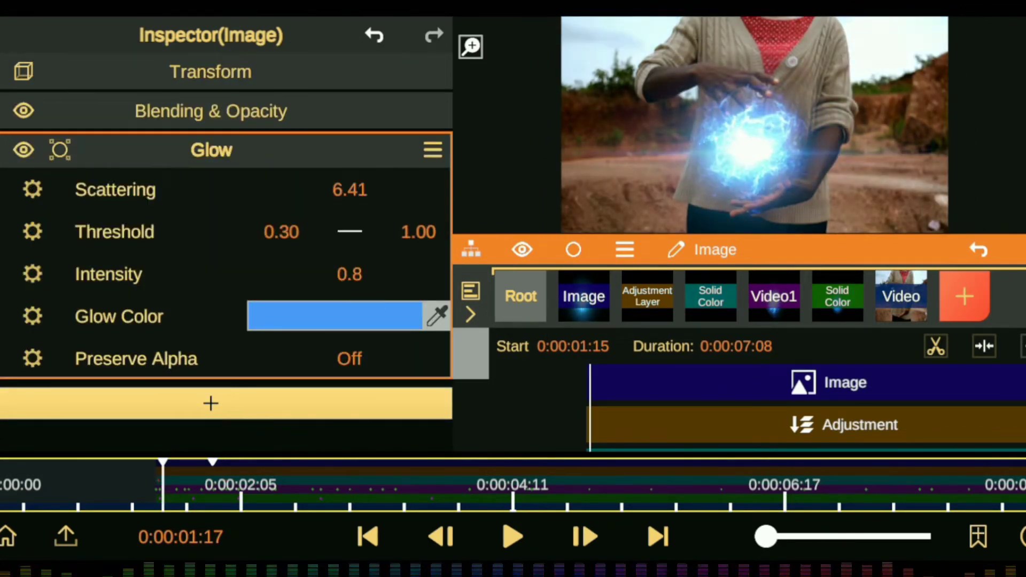
left_click_drag(349, 189, 355, 229)
left_click(357, 274)
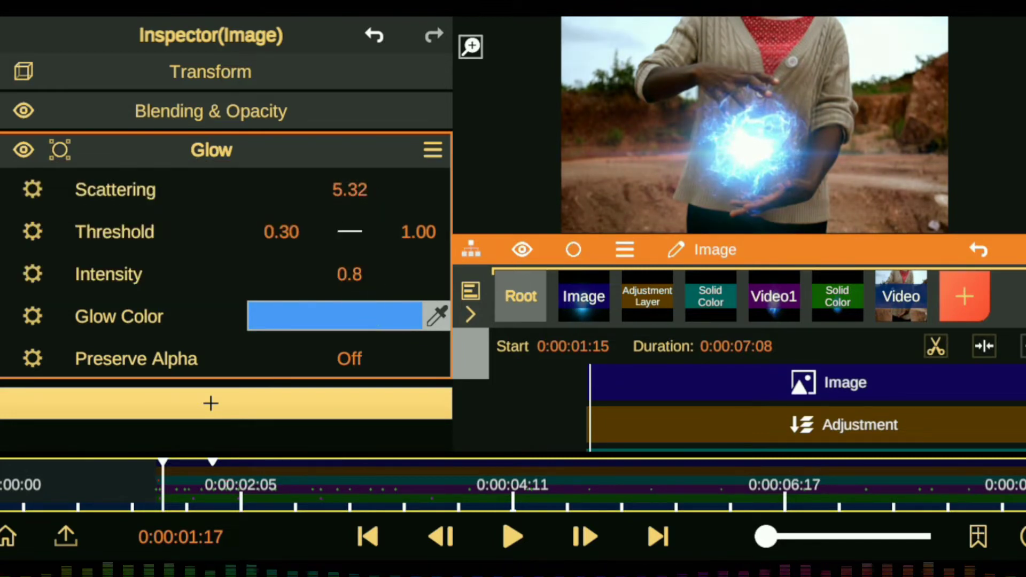
left_click(23, 149)
left_click_drag(281, 231, 310, 240)
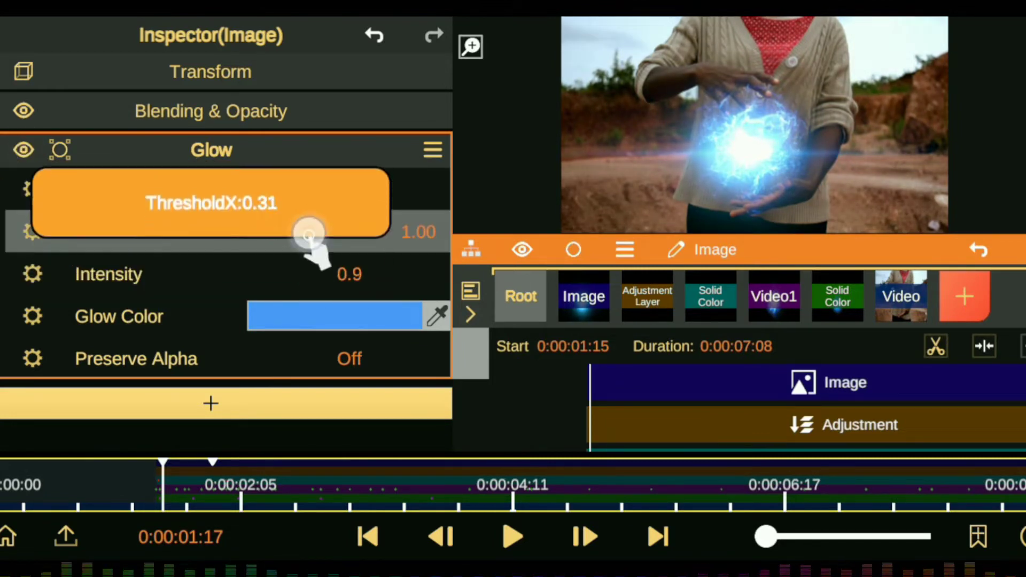
left_click(422, 227)
left_click(212, 149)
- Lower the flare's opacity to 0.14 and raise its vertical position to 0.33
left_click(211, 111)
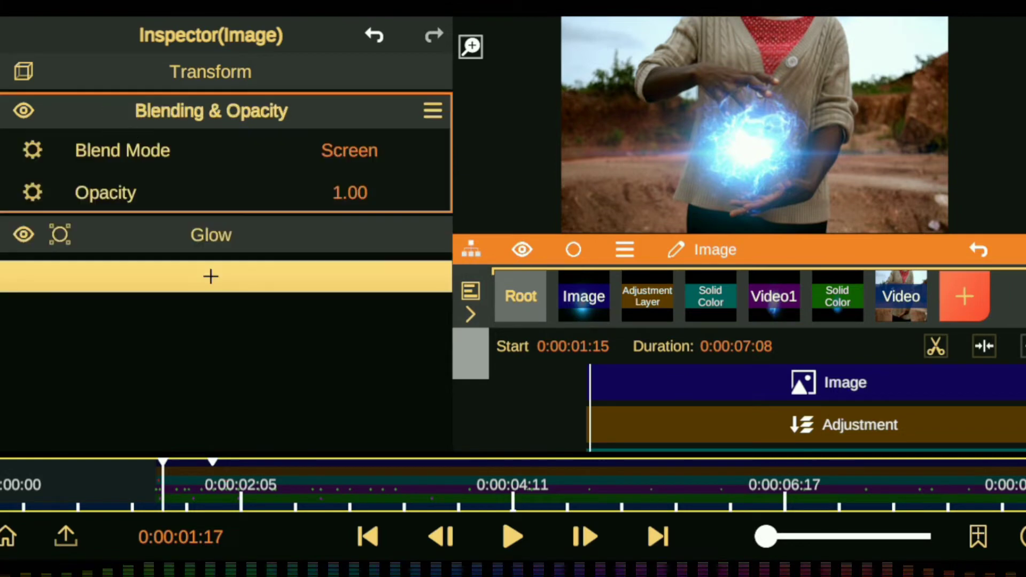
left_click_drag(349, 193, 412, 412)
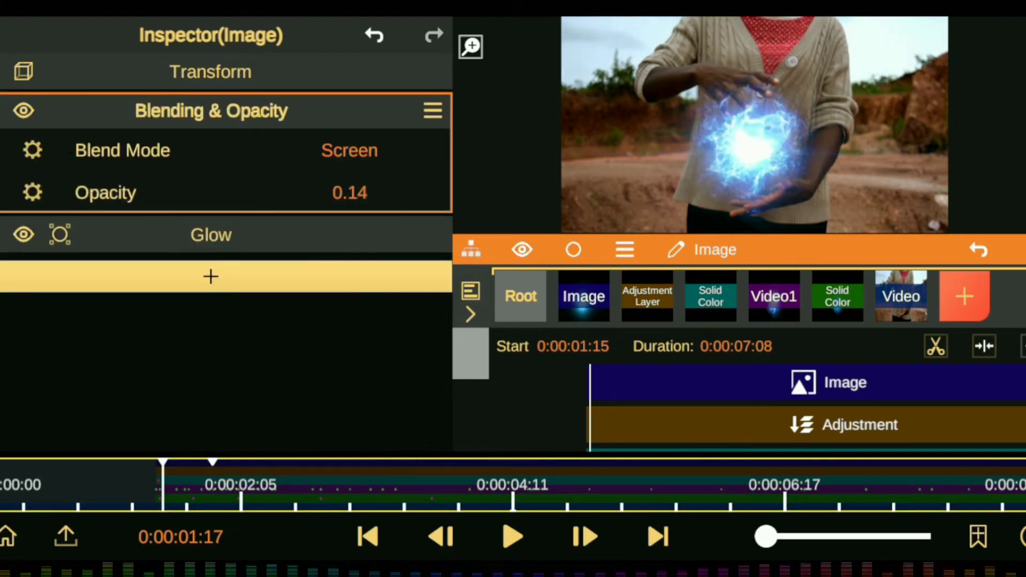
left_click(211, 71)
mouse_move(407, 111)
left_mouse_down()
mouse_move(391, 124)
mouse_move(398, 107)
mouse_move(385, 114)
mouse_move(407, 151)
left_mouse_up()
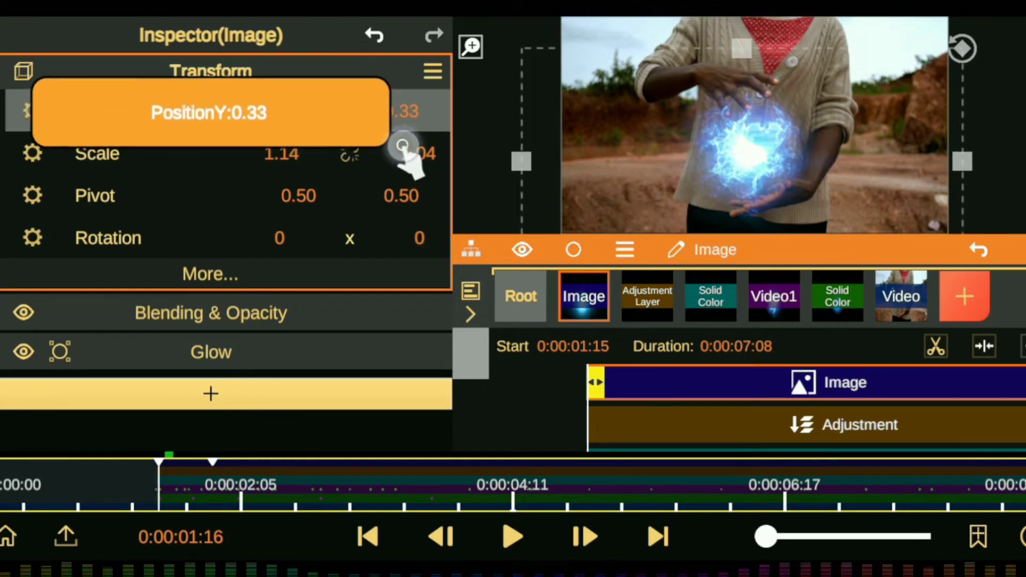
- At 0:00:01:29, raise the flare's opacity to keyframe its fade-in
left_click(640, 537)
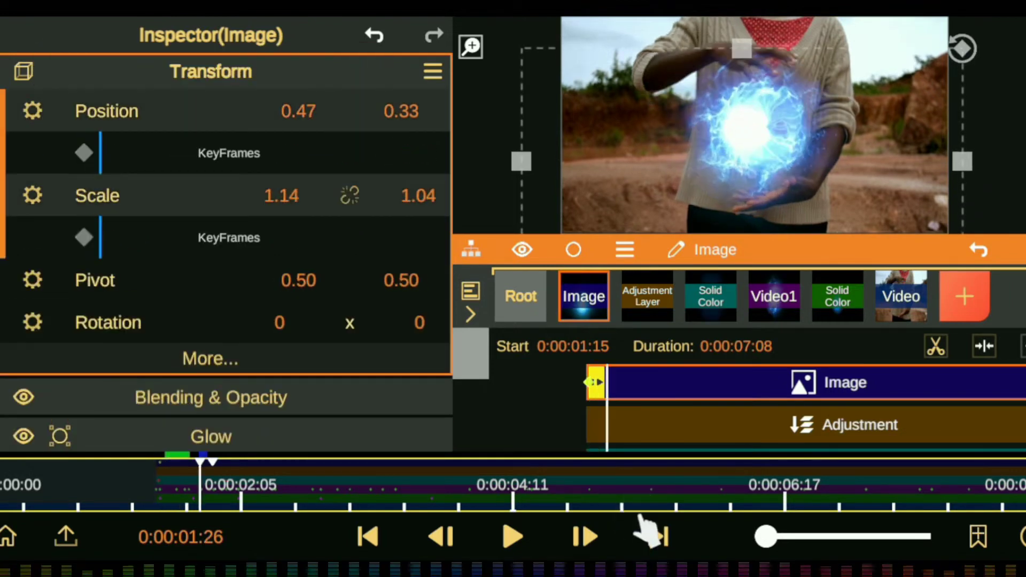
scroll(224, 267, "down", 1)
left_click(84, 190)
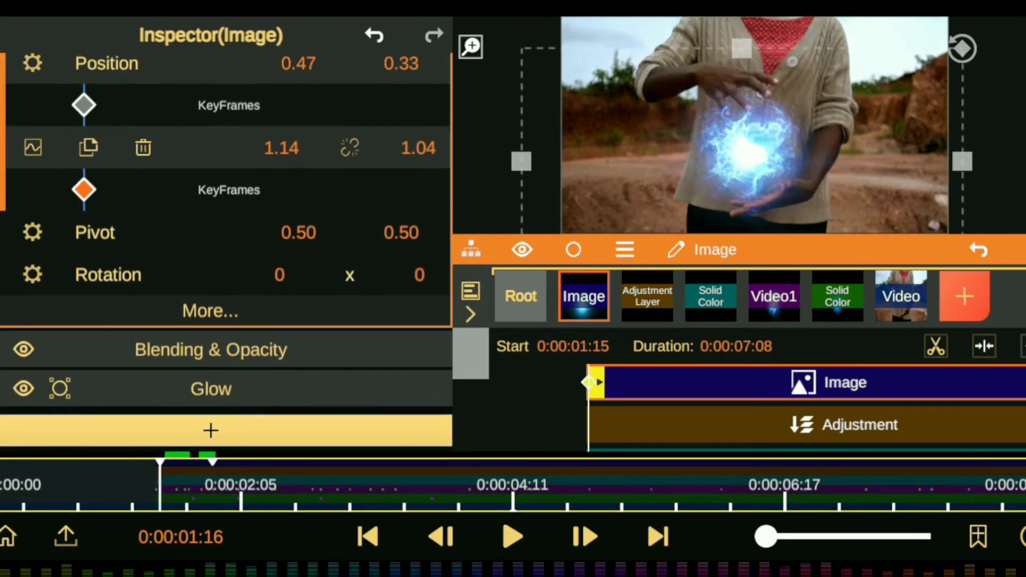
left_click(122, 368)
left_click(194, 119)
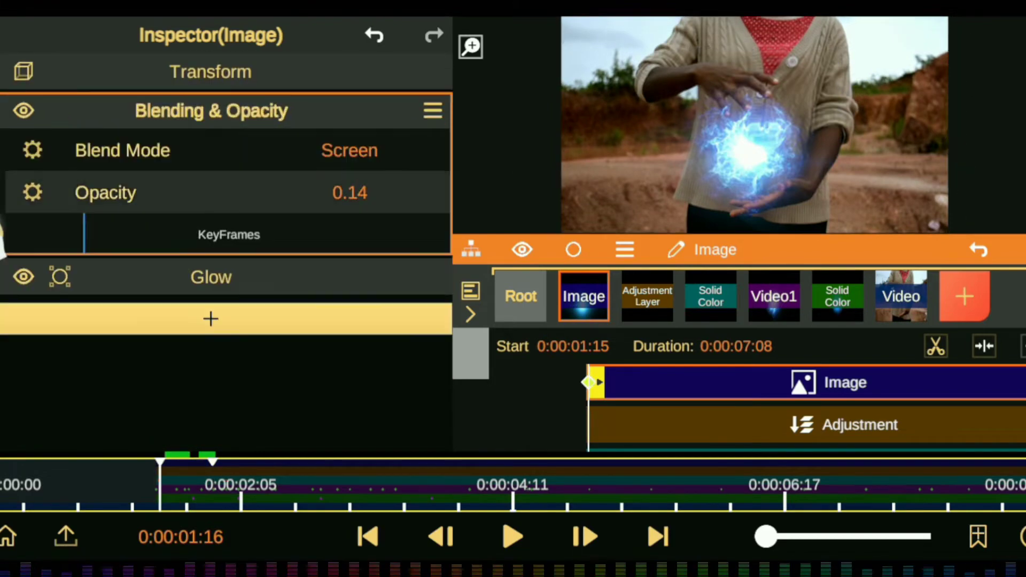
left_click(102, 80)
left_click(635, 529)
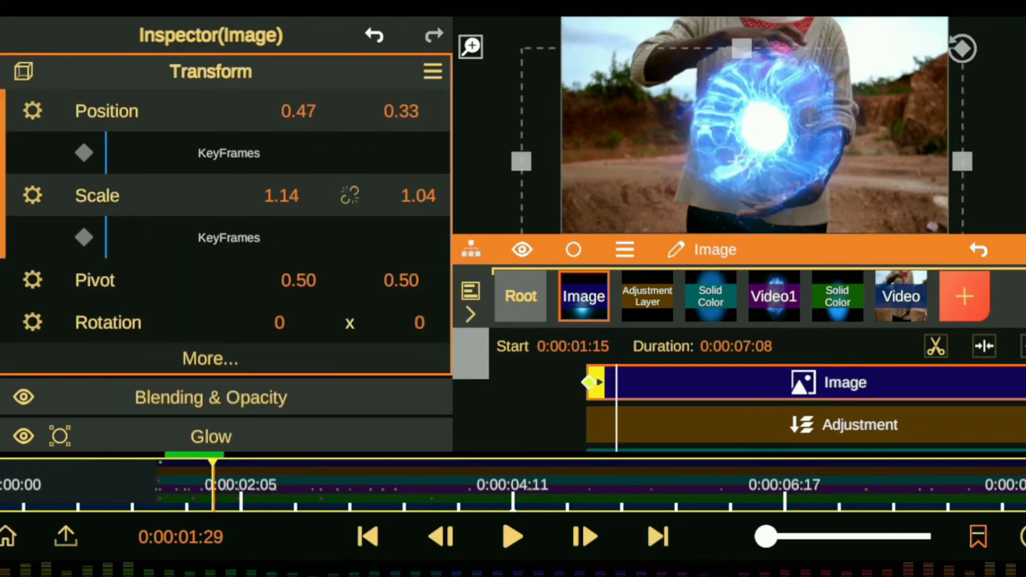
left_click(155, 359)
left_click_drag(347, 193, 290, 63)
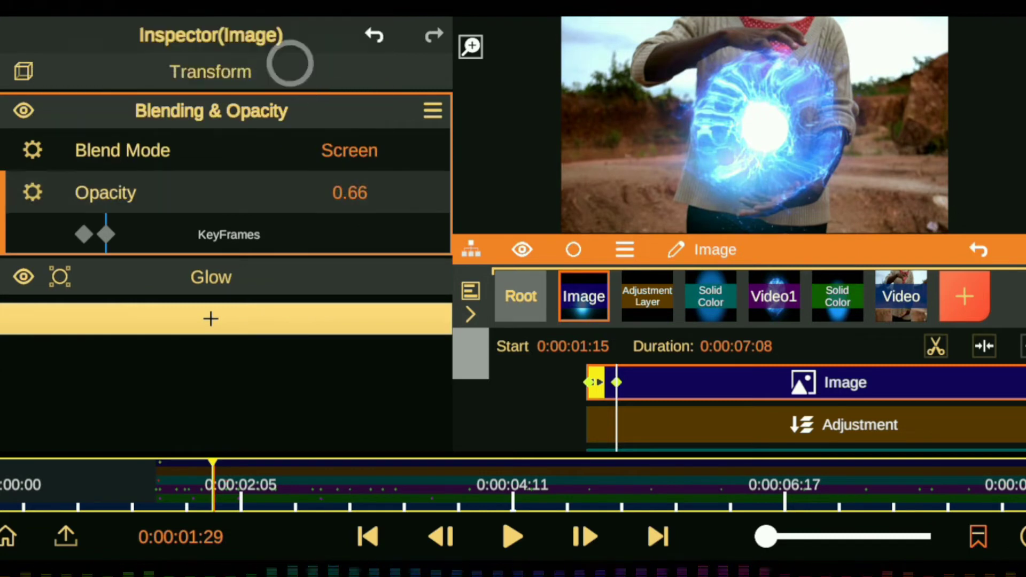
- Add a flare position keyframe and raise its opacity to 0.82
left_click(118, 72)
left_click_drag(403, 107, 321, 137)
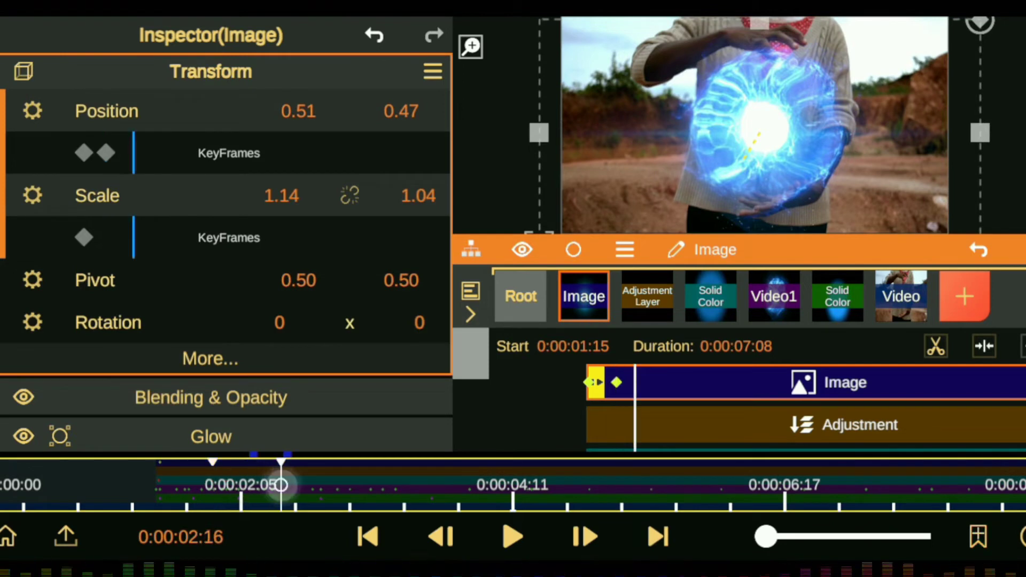
left_click(144, 393)
left_click_drag(348, 178, 353, 173)
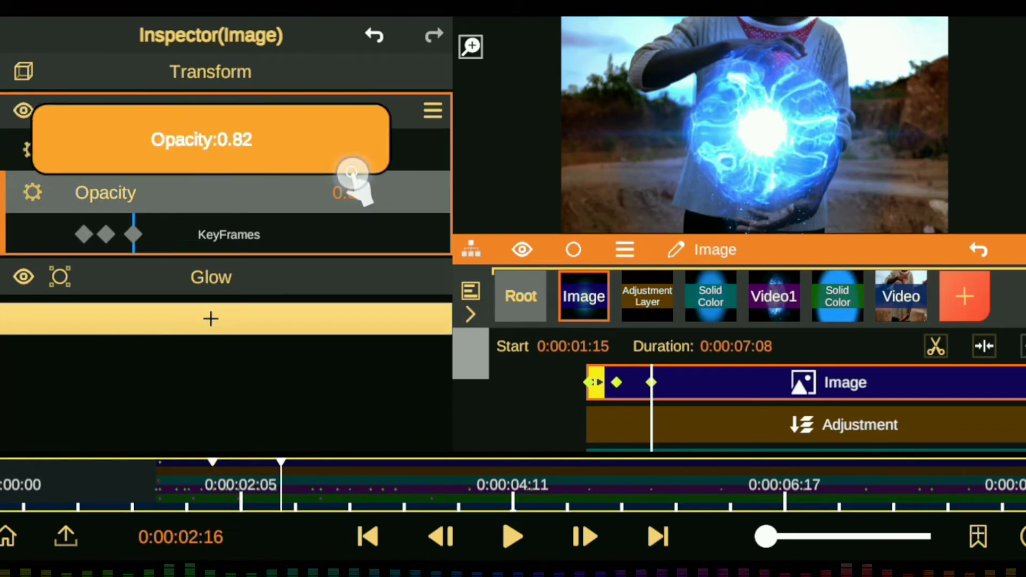
left_click(213, 111)
- Add another flare position and scale keyframe a few frames later
left_click(656, 519)
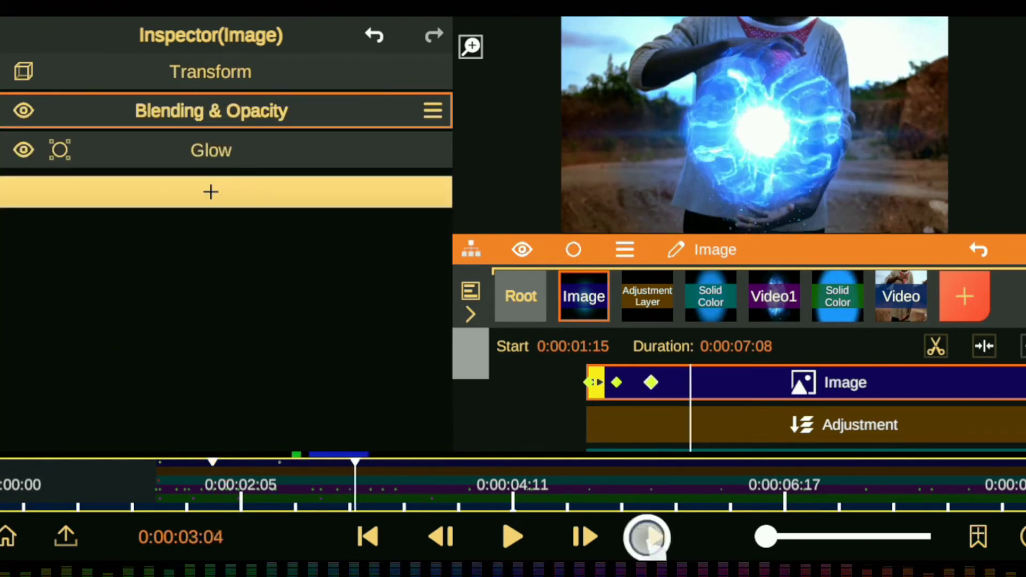
left_click(210, 72)
left_click(646, 529)
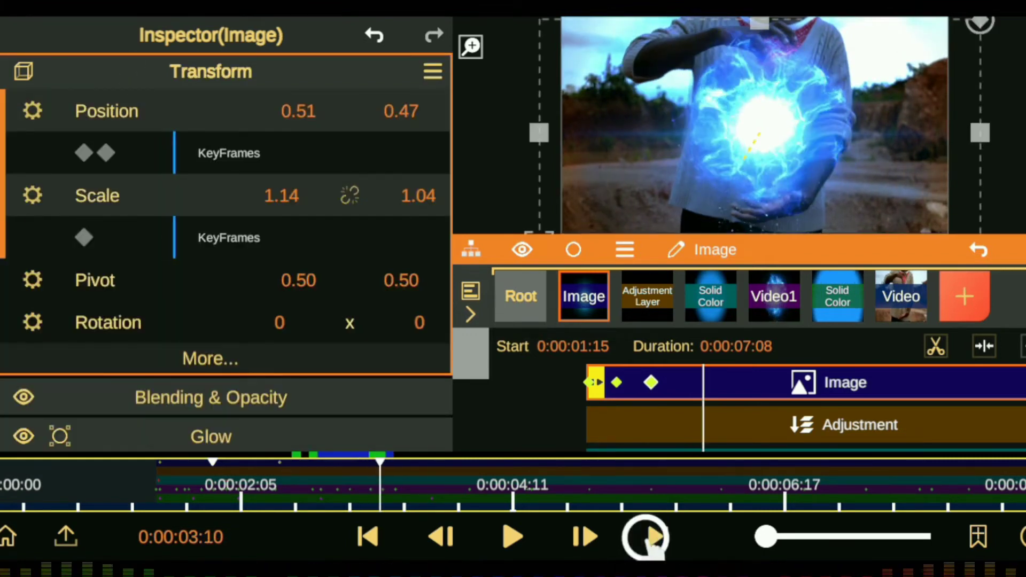
left_click(294, 153)
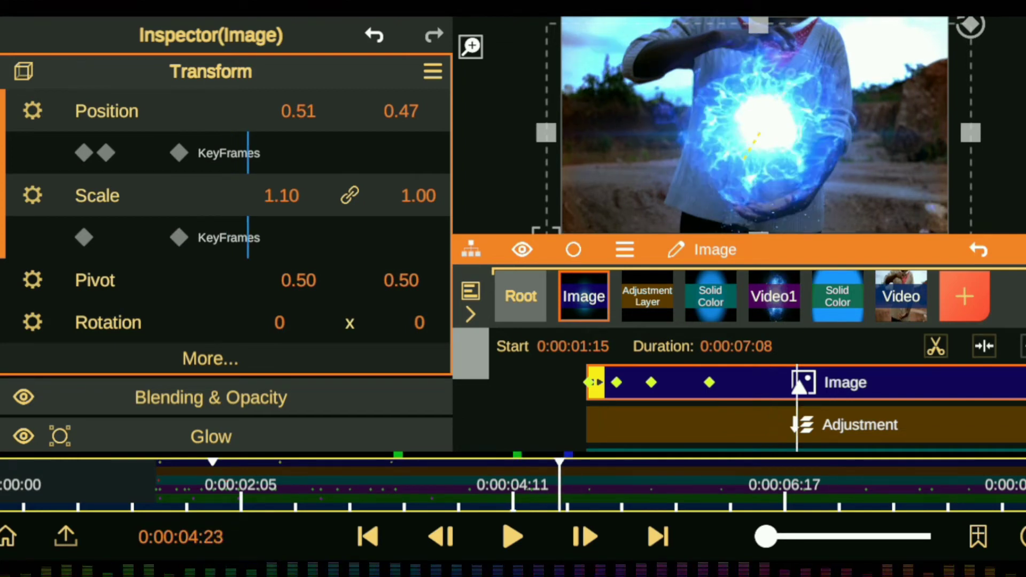
- On Video1, set the Snow Amount keyframes to 0.81 and 0.69
left_click(772, 293)
left_click(112, 309)
left_click_drag(362, 291, 360, 332)
left_click_drag(765, 536, 866, 536)
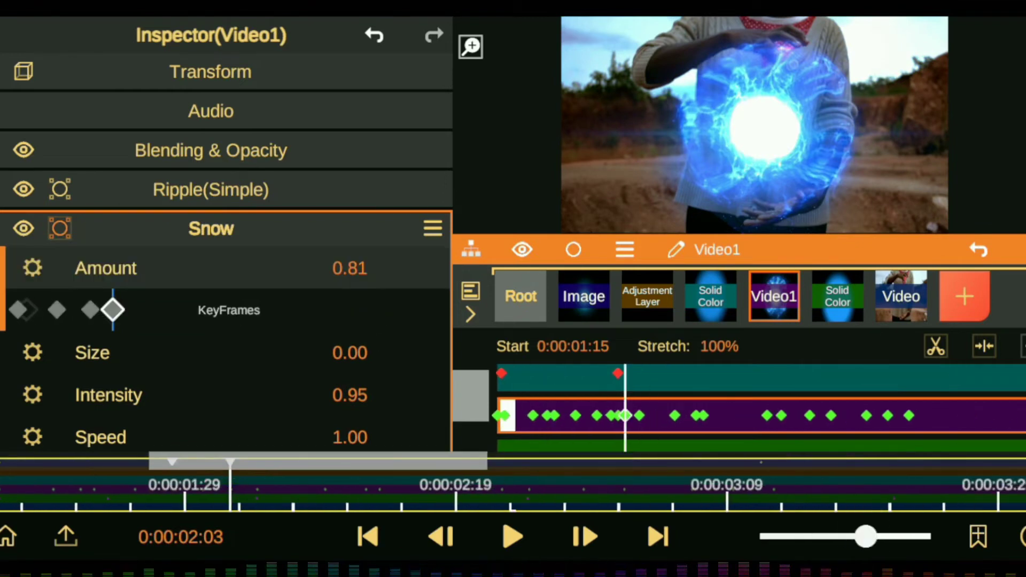
left_click(90, 310)
left_click_drag(362, 291, 380, 360)
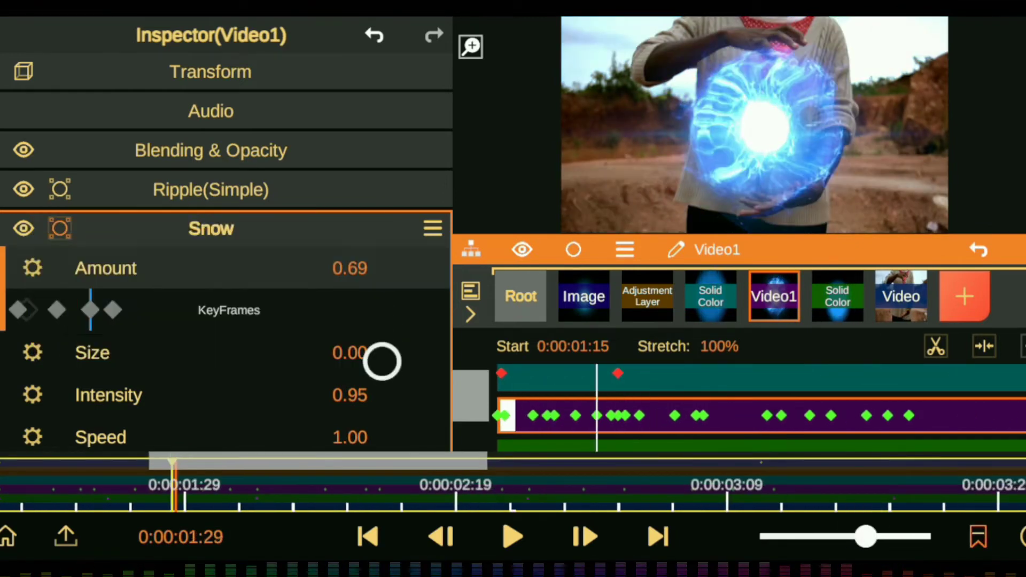
- Set the later Snow Amount keyframe to 0.79 and key a new 0.80 Amount
left_click(57, 310)
mouse_move(361, 291)
left_mouse_down()
mouse_move(360, 315)
mouse_move(361, 305)
left_mouse_up()
left_click(19, 310)
left_click(211, 228)
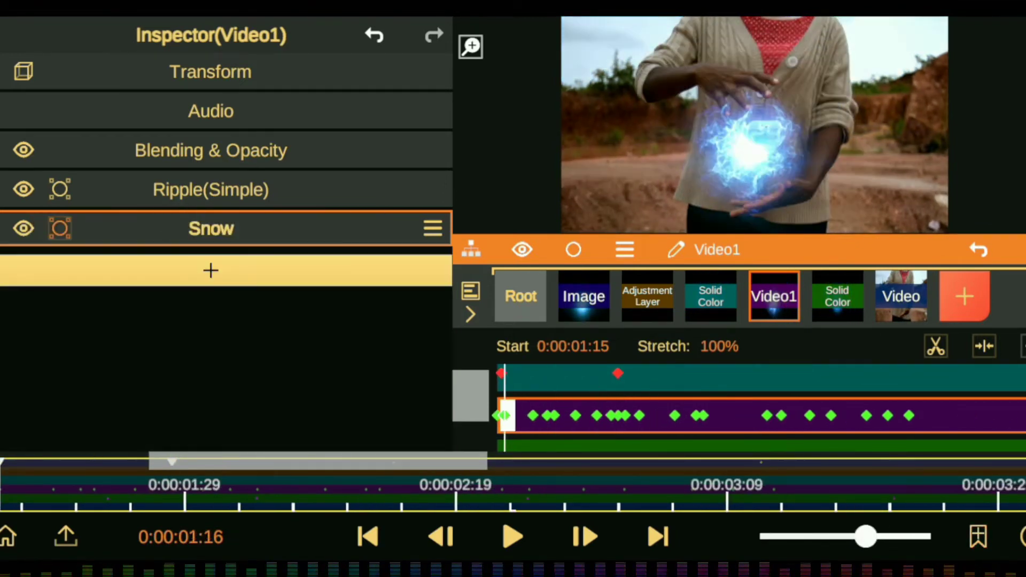
left_click(211, 228)
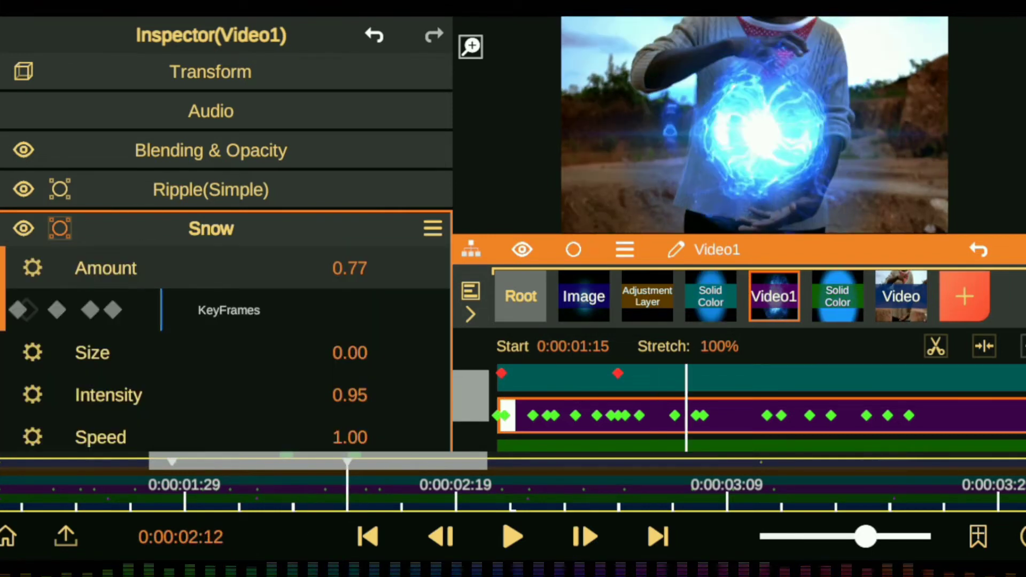
left_click(211, 228)
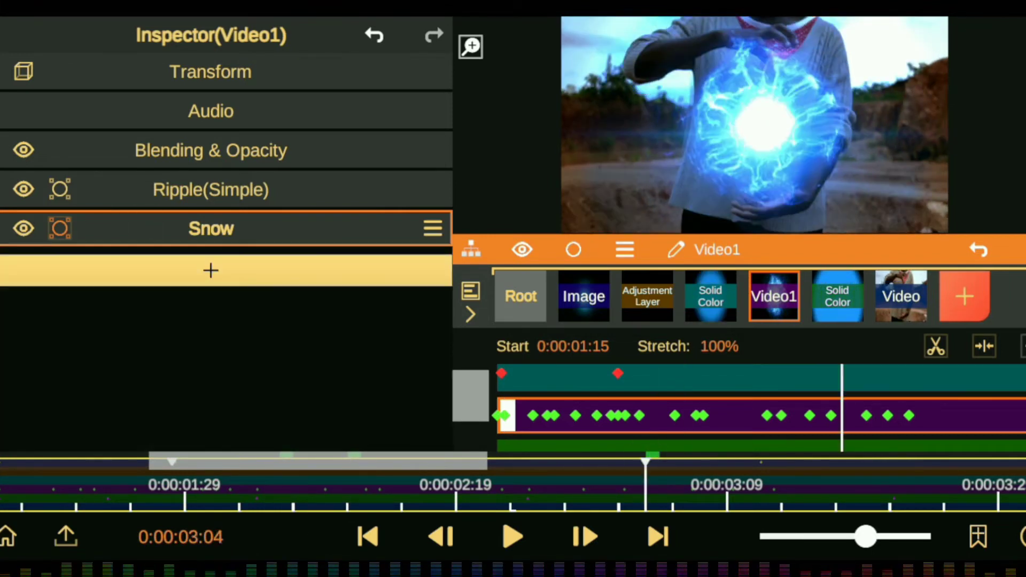
left_click(211, 228)
left_click_drag(357, 268, 358, 283)
- Collapse the Snow settings and advance the playhead to about 0:00:03:23
left_click(211, 228)
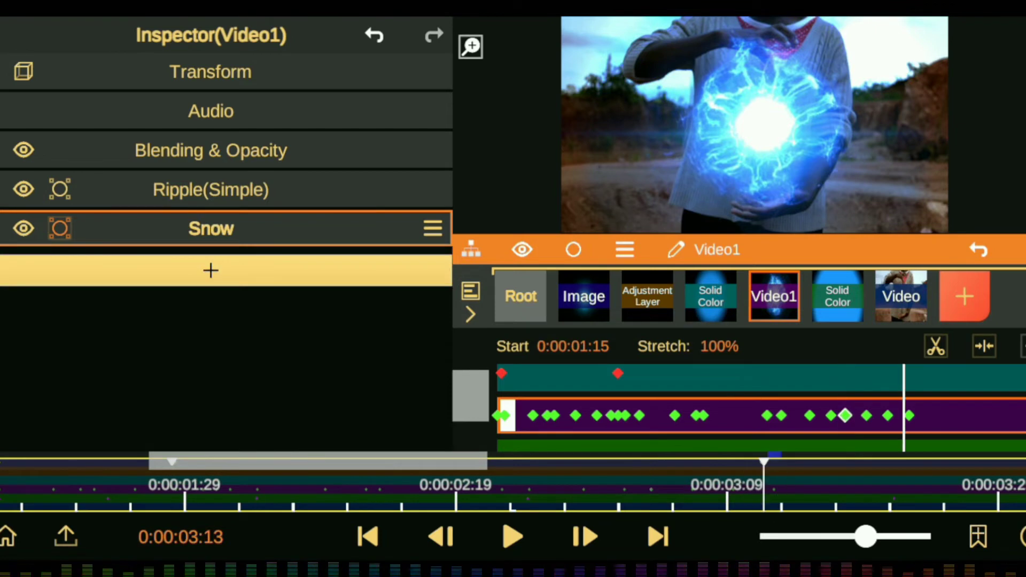
left_click(845, 474)
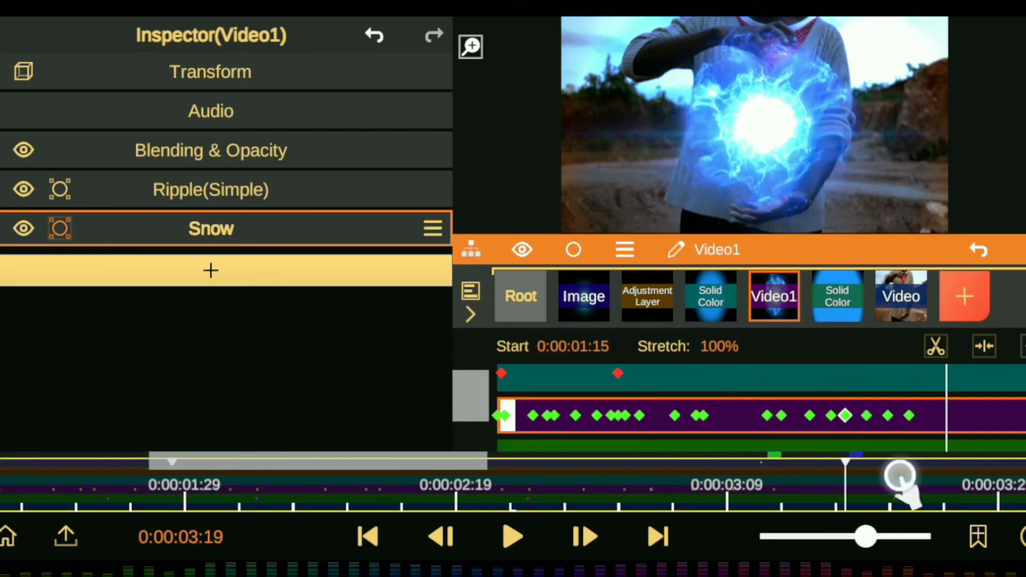
left_click_drag(900, 476, 957, 477)
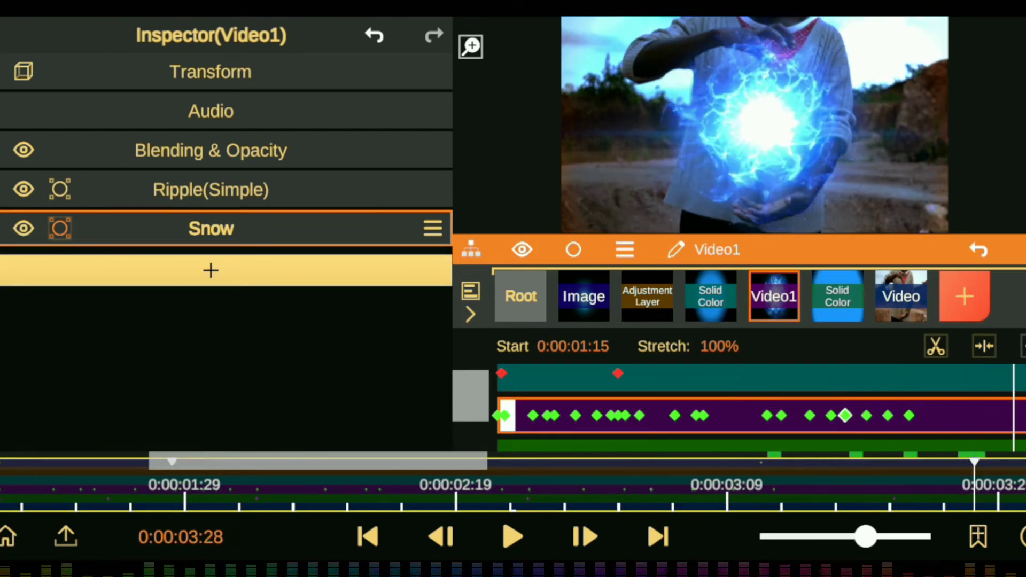
- Set the Solid Color layer's Shape Mask Blur to 0.28
left_click(837, 296)
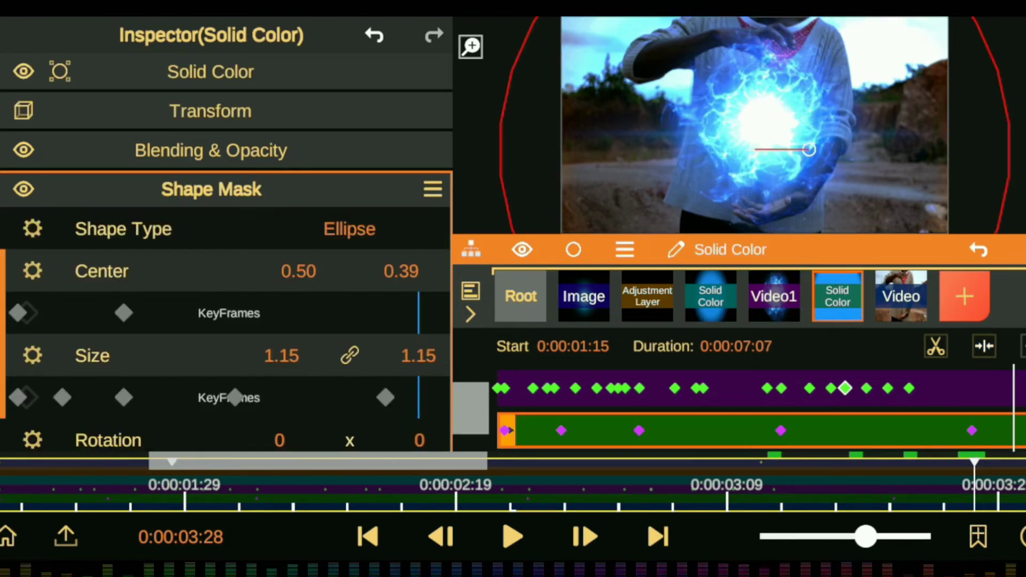
scroll(224, 240, "down", 5)
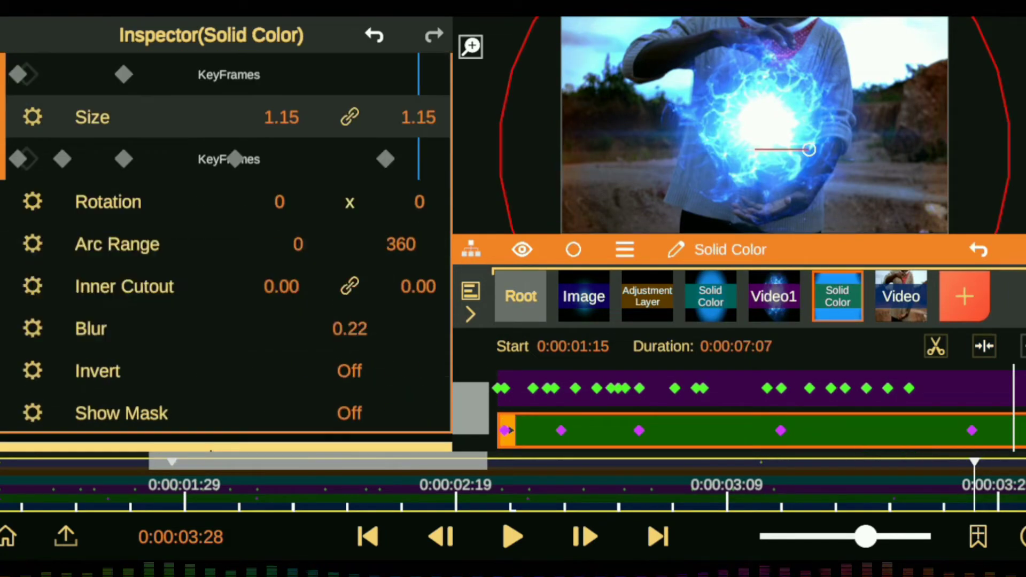
scroll(126, 342, "up", 2)
scroll(126, 369, "down", 2)
mouse_move(350, 339)
left_mouse_down()
mouse_move(344, 236)
mouse_move(359, 324)
mouse_move(348, 275)
left_mouse_up()
left_click_drag(349, 339, 367, 412)
scroll(224, 267, "up", 4)
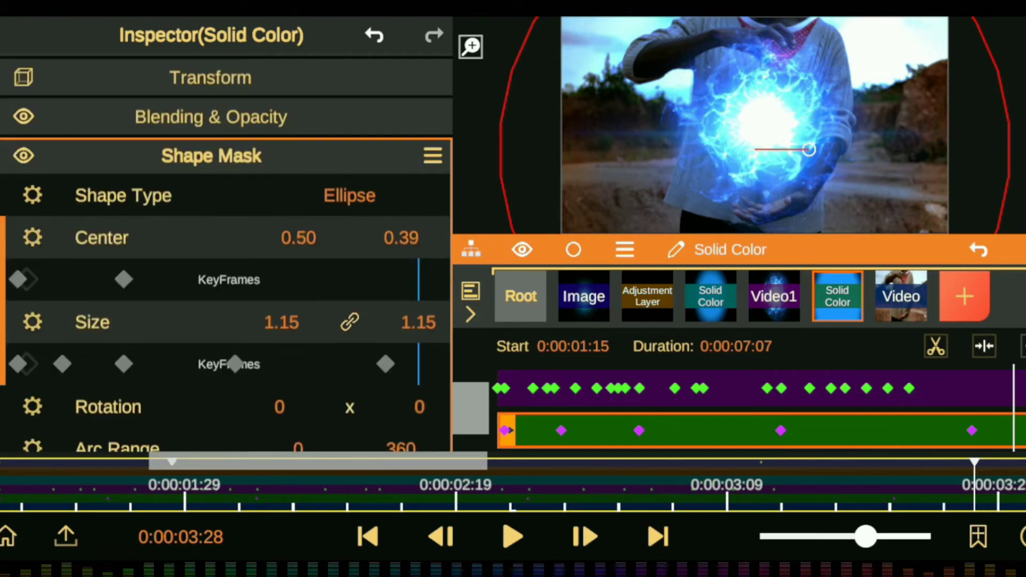
scroll(224, 268, "down", 5)
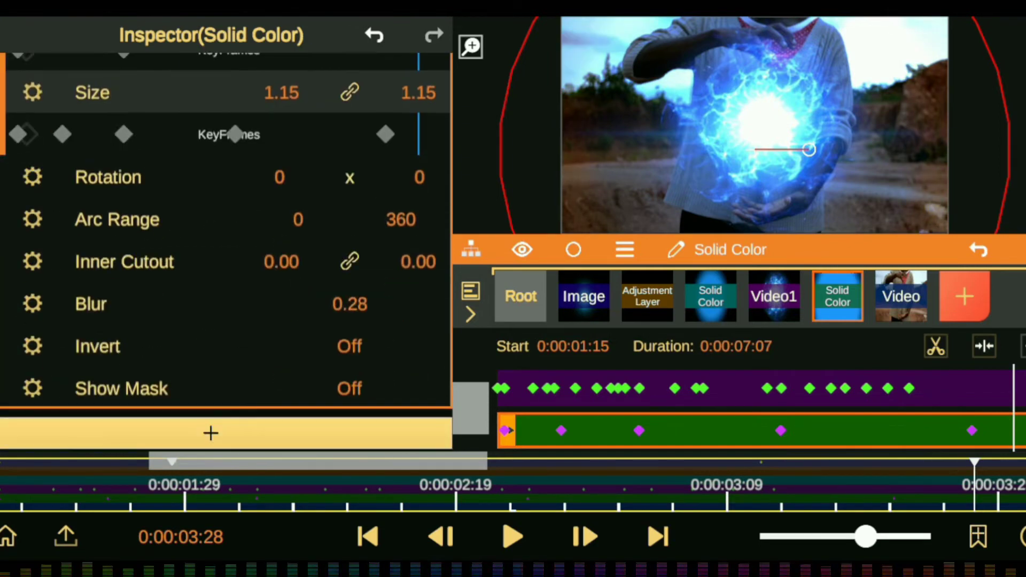
scroll(224, 268, "up", 4)
left_click(211, 101)
- Select the Glow Solid Color layer, zoom the timeline out and scrub to preview the orb
left_click(710, 296)
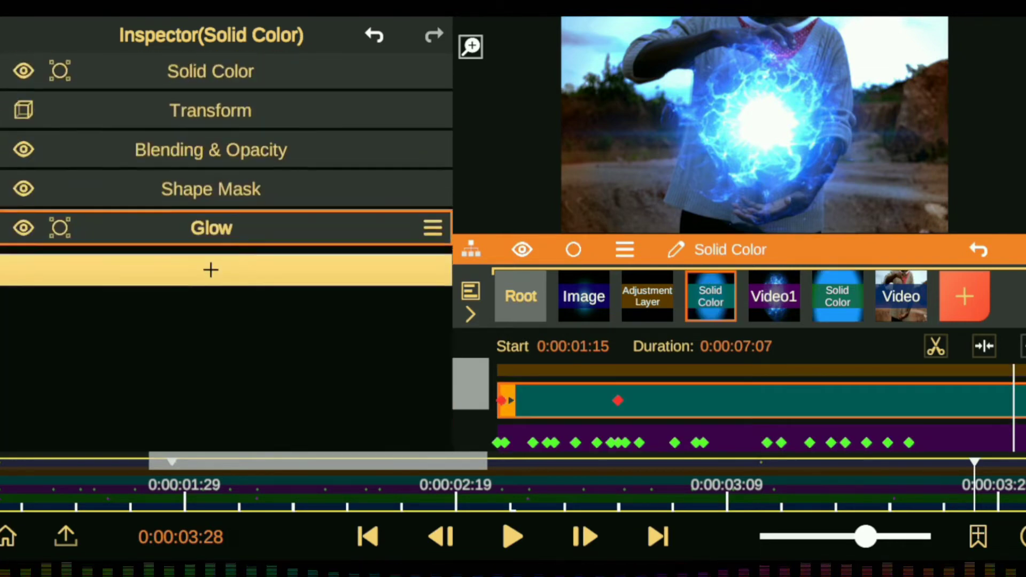
left_click(211, 135)
left_click_drag(866, 536, 770, 535)
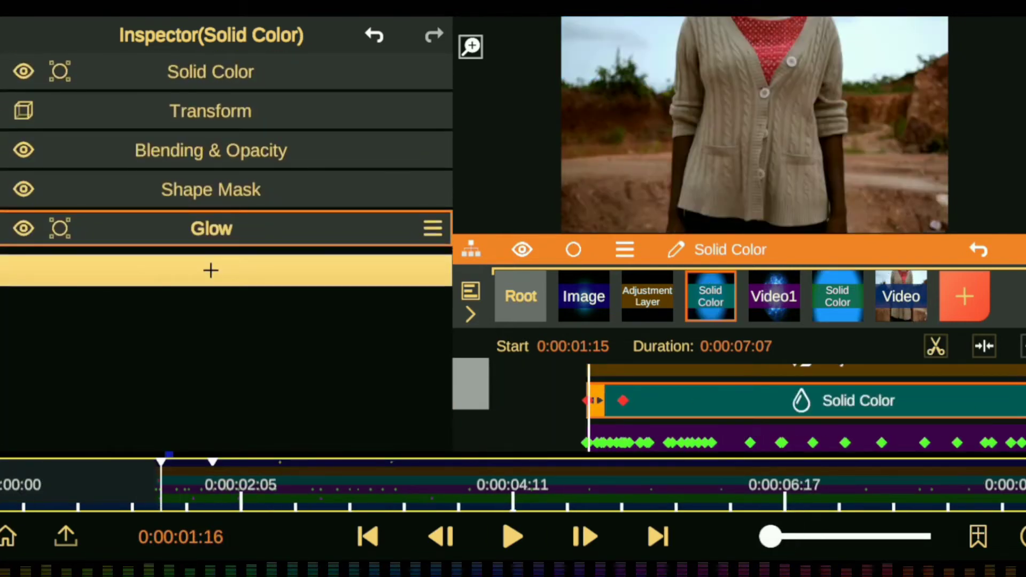
left_click_drag(161, 483, 224, 483)
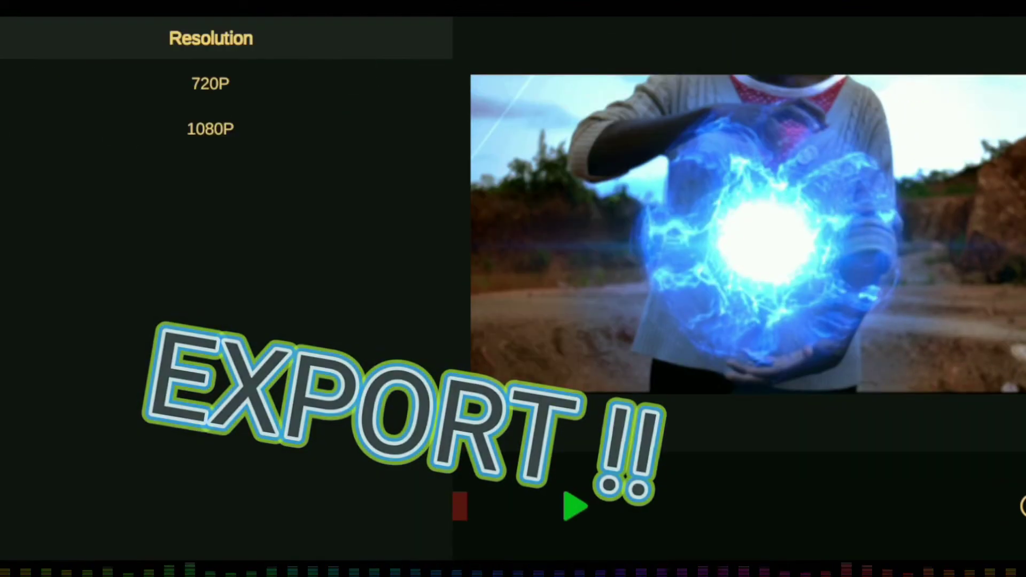
- Export the video at 1080P resolution with Very High quality
left_click(123, 128)
left_click(358, 165)
left_click(146, 216)
left_click(562, 296)
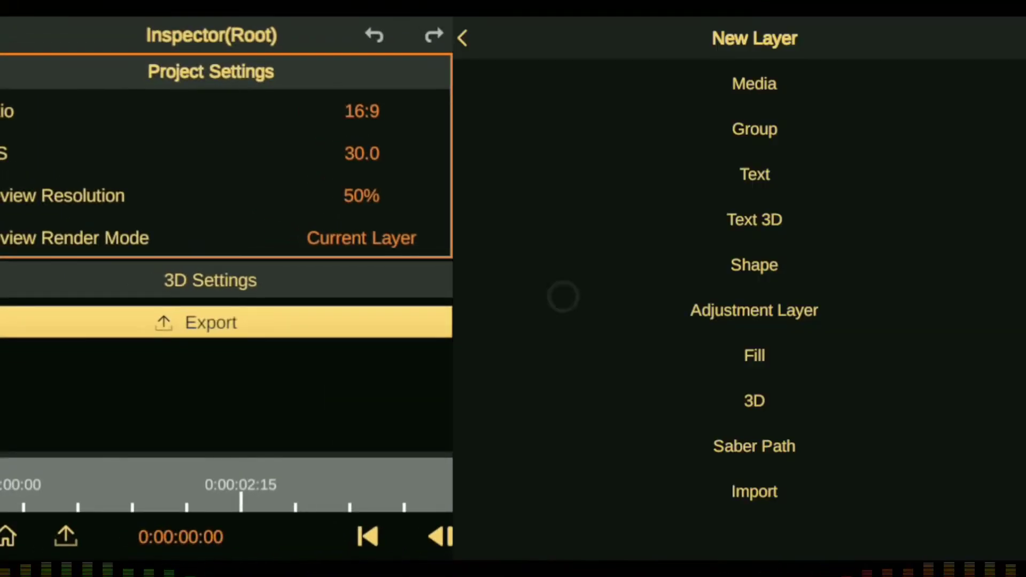
- Import the exported clip as a media layer, play it back, and add an Adjustment Layer above
left_click(545, 80)
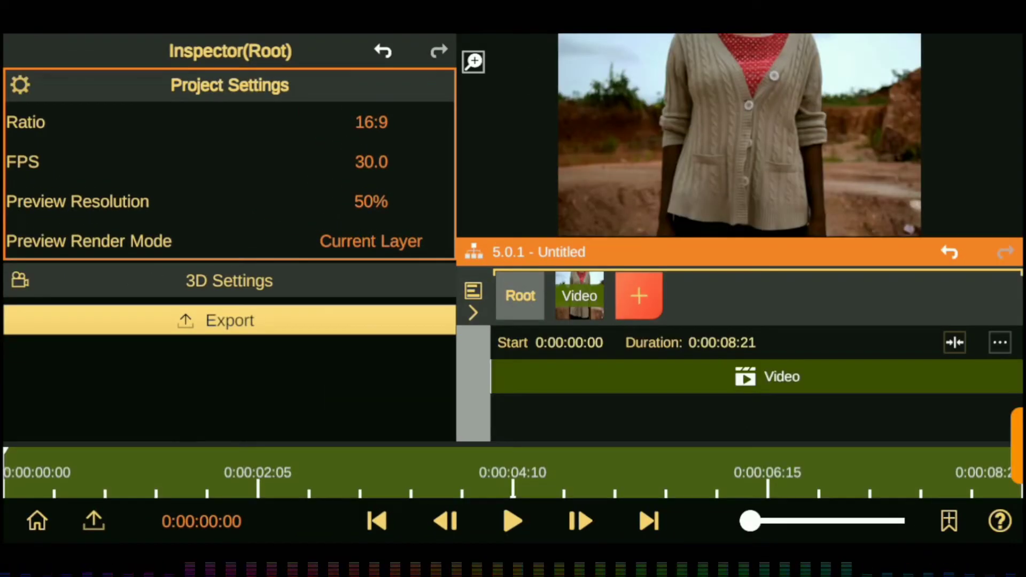
left_click(512, 521)
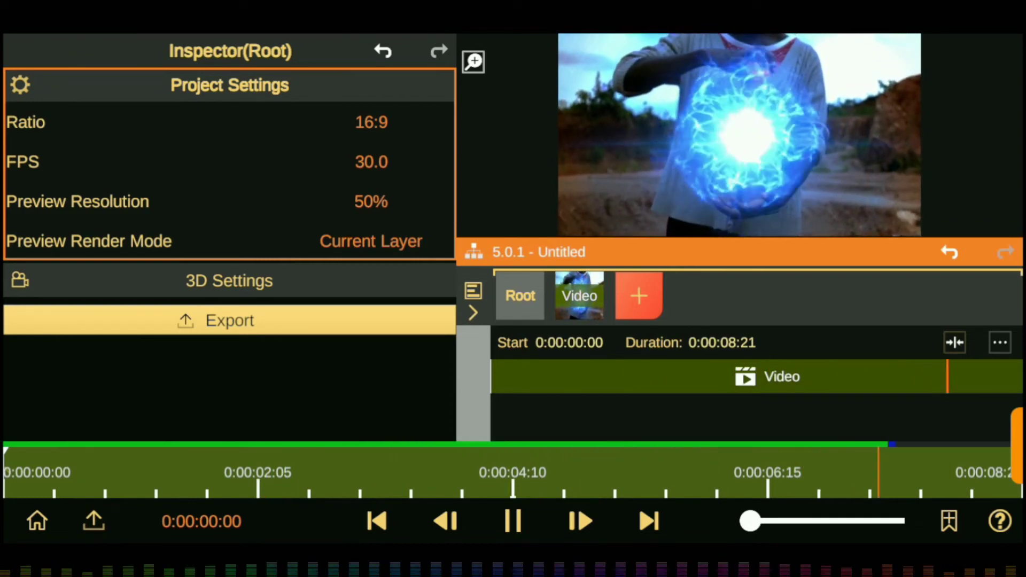
left_click(163, 463)
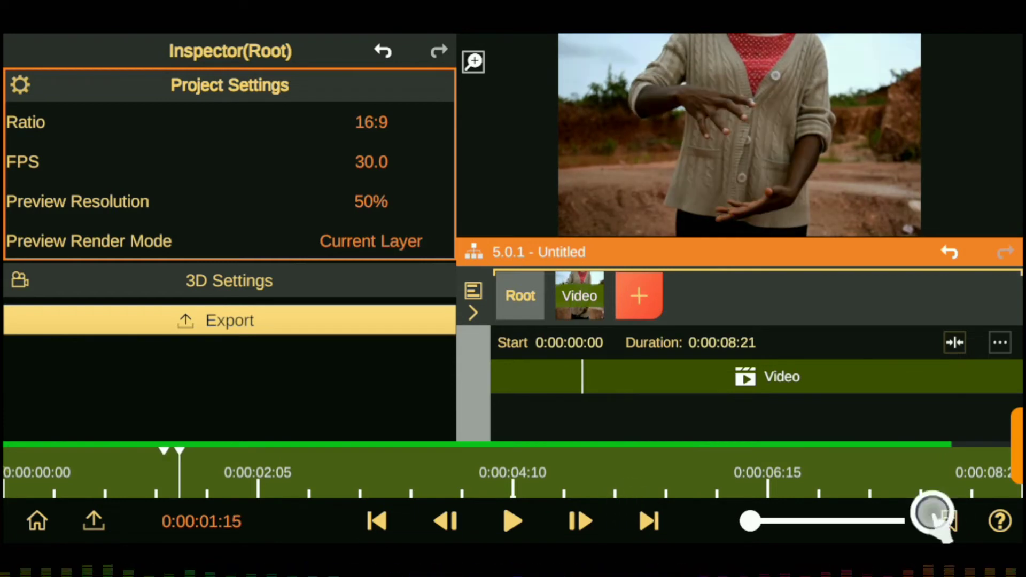
left_click(637, 288)
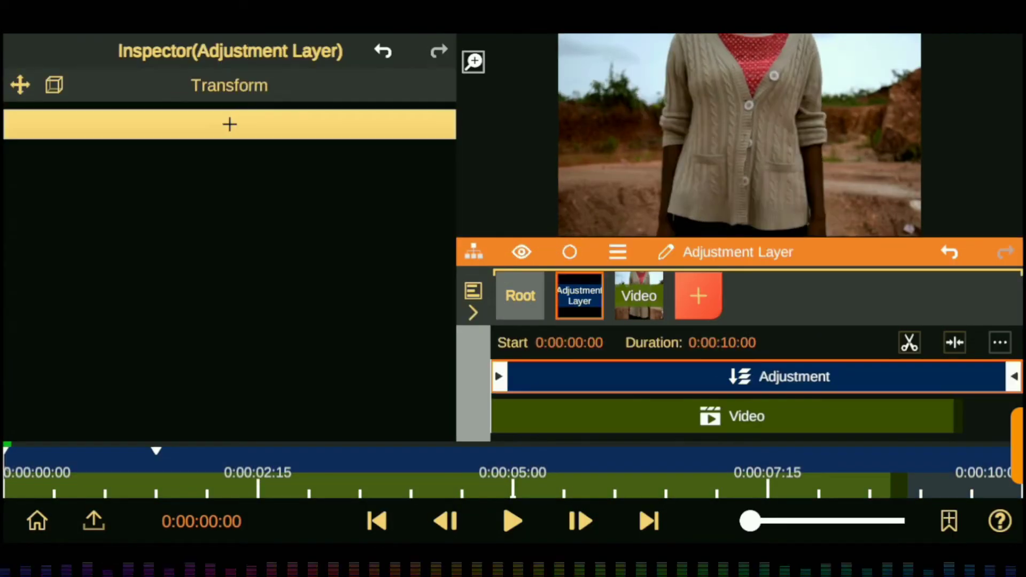
- Place the Adjustment Layer clip to start at 0:00:01:15 and add a Shake effect
left_click_drag(498, 376, 636, 376)
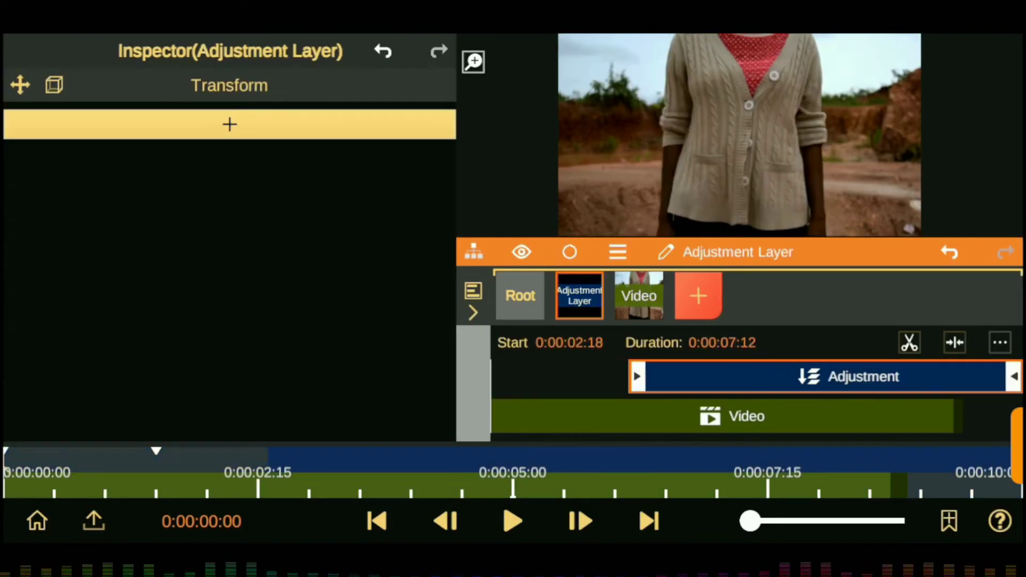
left_click_drag(846, 376, 788, 376)
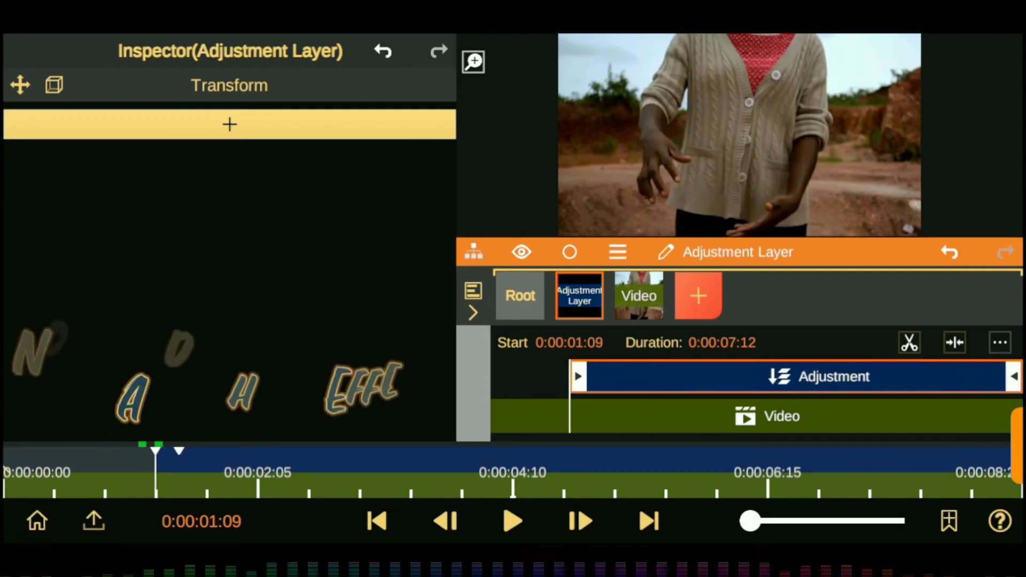
left_click(568, 512)
left_click(229, 124)
left_click(229, 137)
left_click(80, 84)
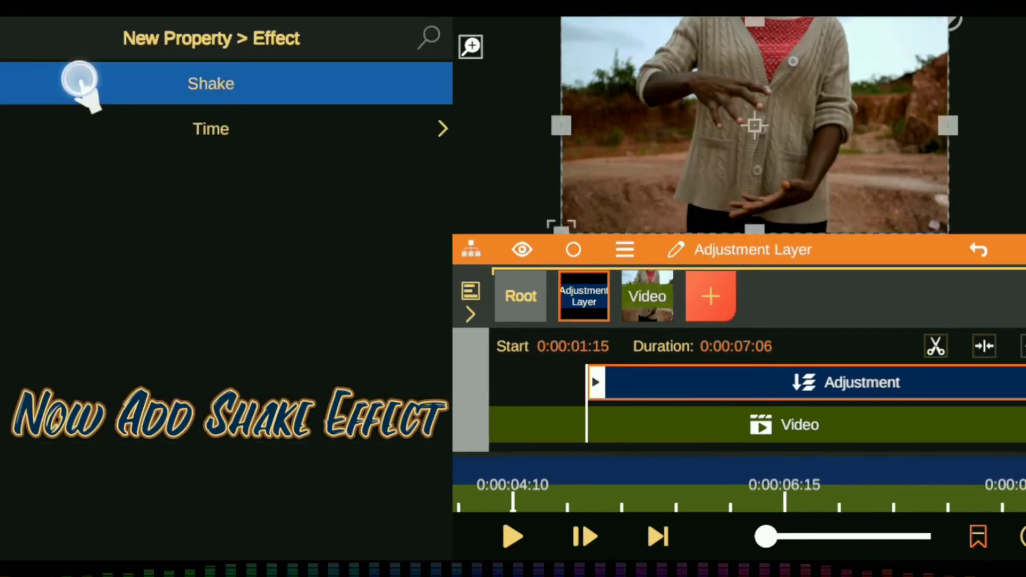
- Set Shake Amount to -0.03, Amplitude to 0.76 and Frequency to 11.56, previewing the shake
left_click_drag(278, 147, 299, 206)
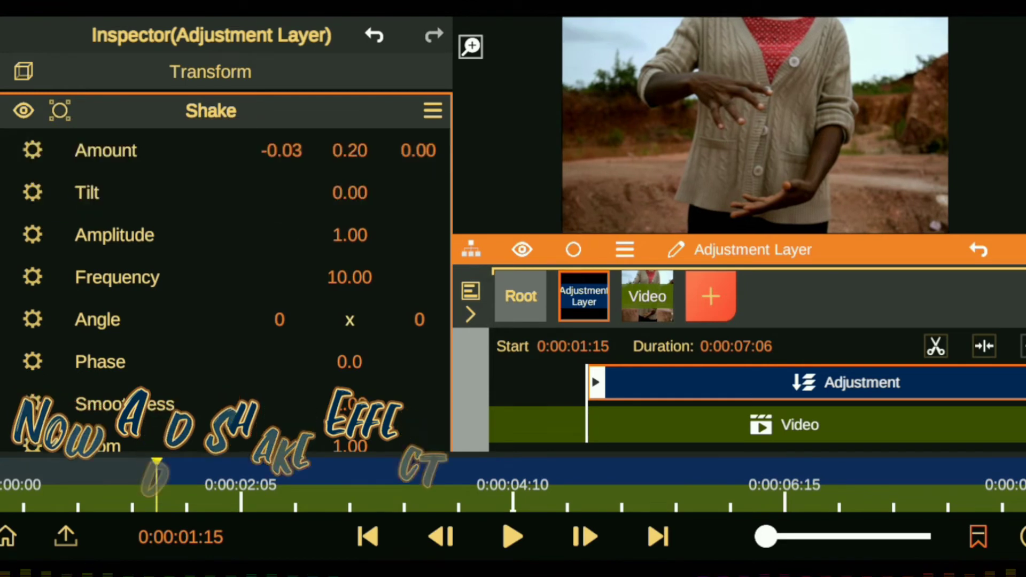
scroll(224, 267, "down", 2)
left_click(512, 536)
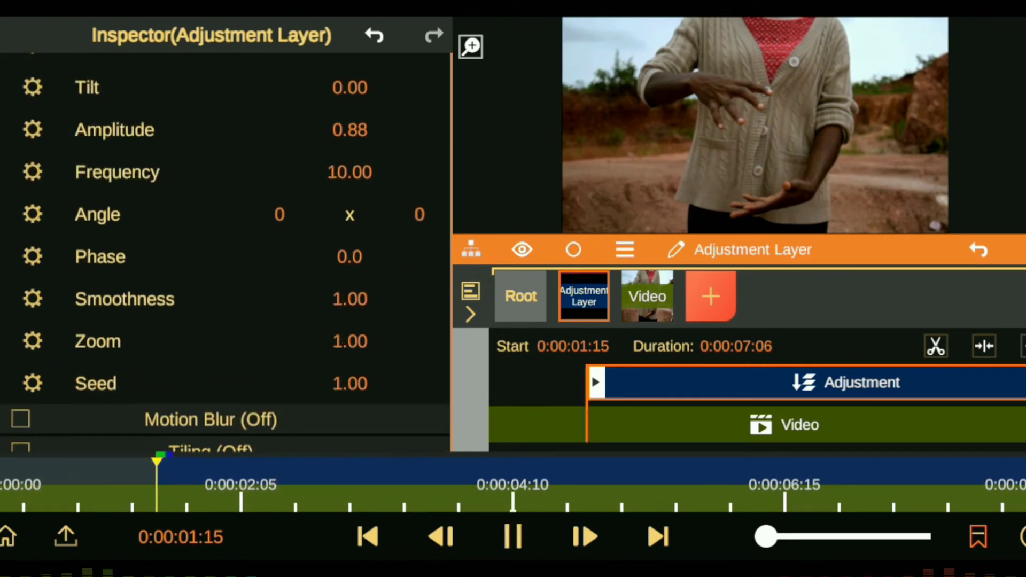
left_click(511, 536)
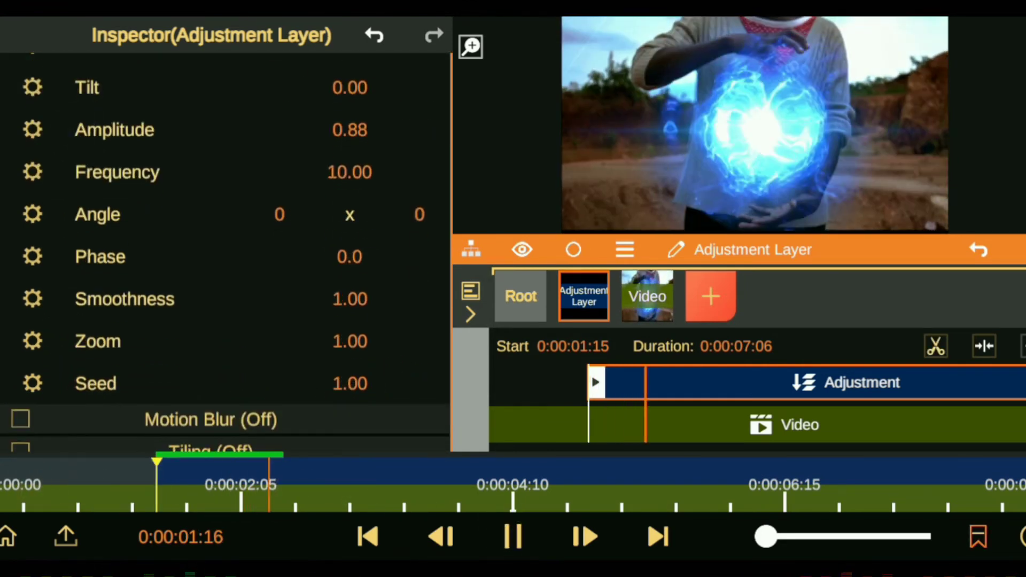
mouse_move(350, 130)
left_mouse_down()
mouse_move(343, 160)
mouse_move(355, 165)
left_mouse_up()
scroll(225, 213, "up", 2)
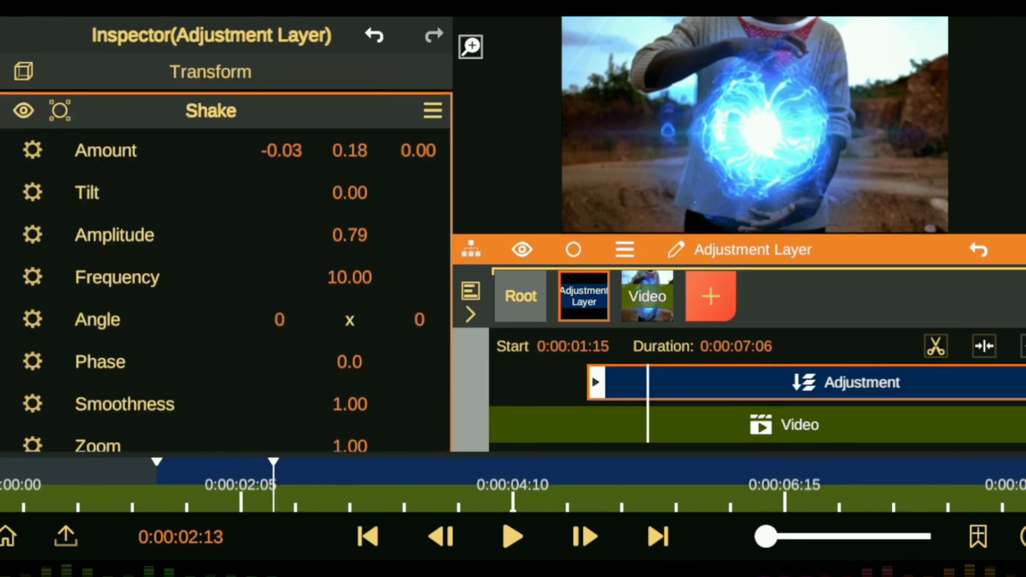
left_click_drag(350, 277, 343, 224)
left_click_drag(350, 277, 355, 235)
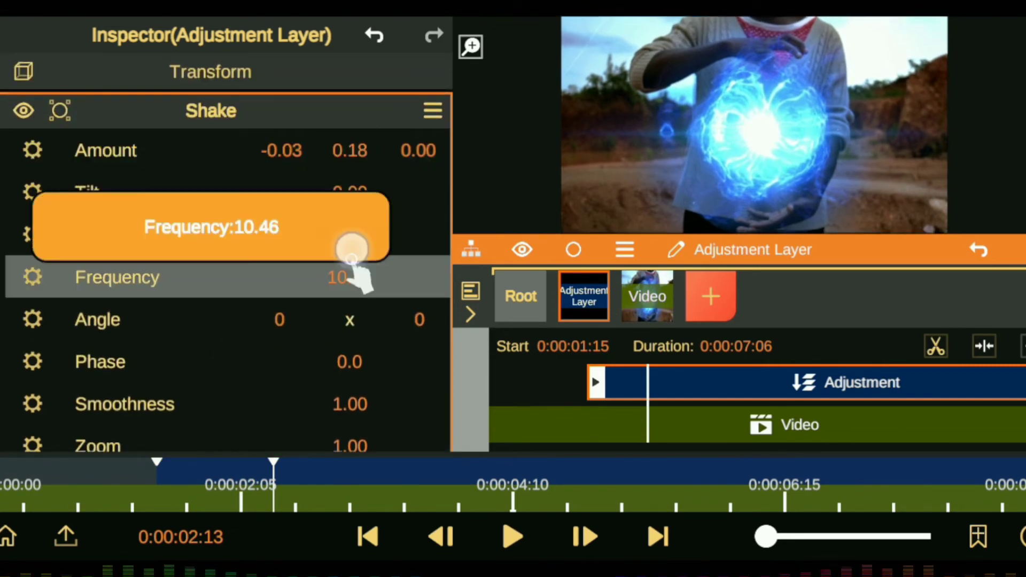
left_click_drag(350, 277, 355, 235)
left_click(511, 536)
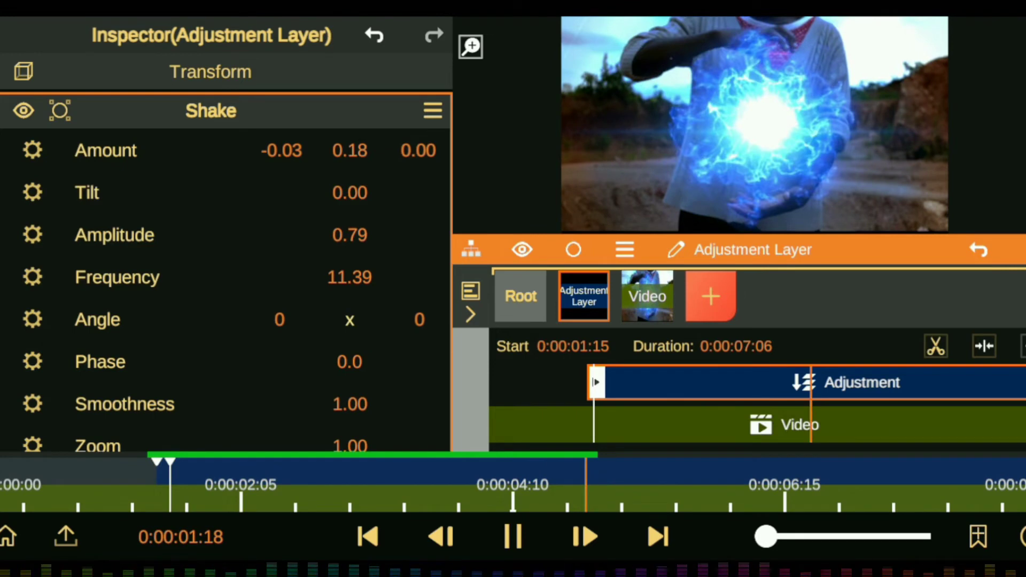
left_click_drag(349, 276, 363, 277)
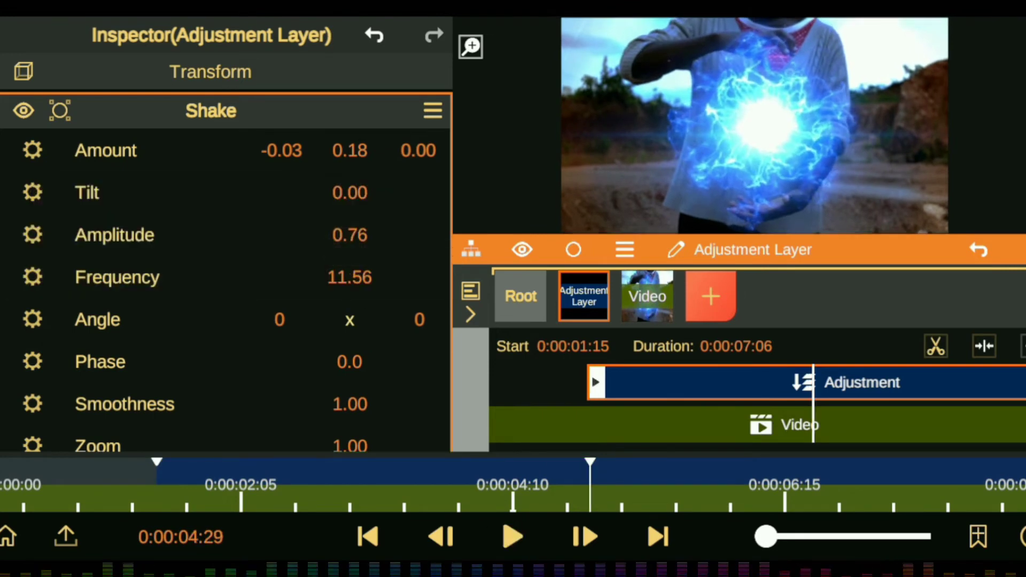
- Set the project frame rate to 24 fps
left_click(514, 295)
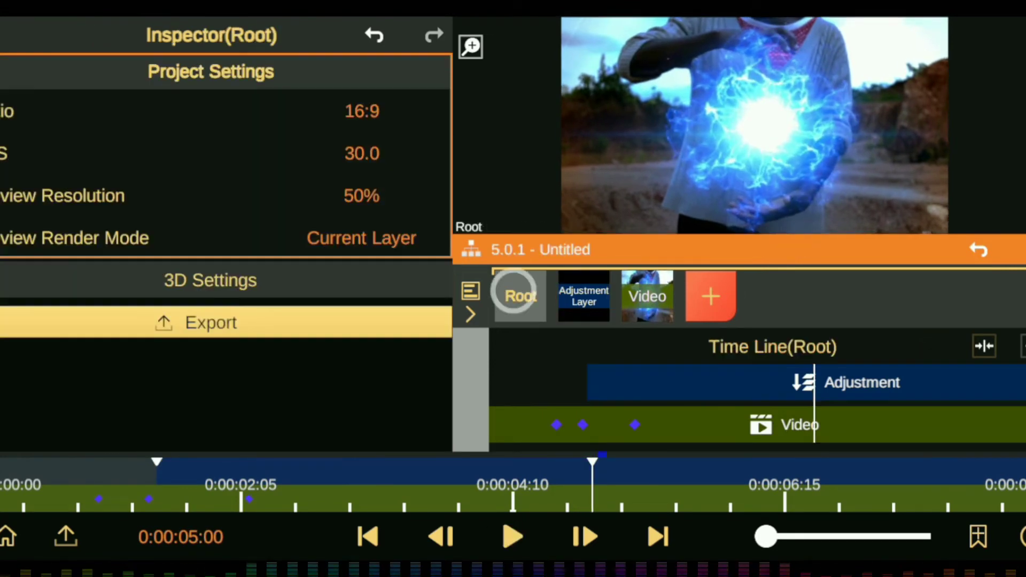
left_click(361, 154)
type("2")
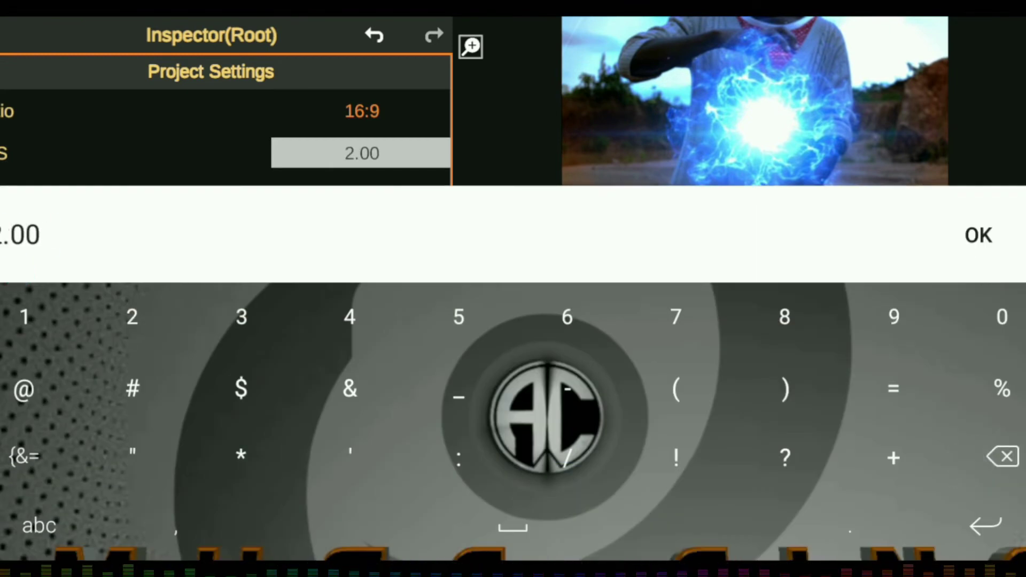
type("4")
key("Return")
- Add a new media layer above the Adjustment Layer, importing the clip as Video1
left_click(581, 303)
left_click(710, 296)
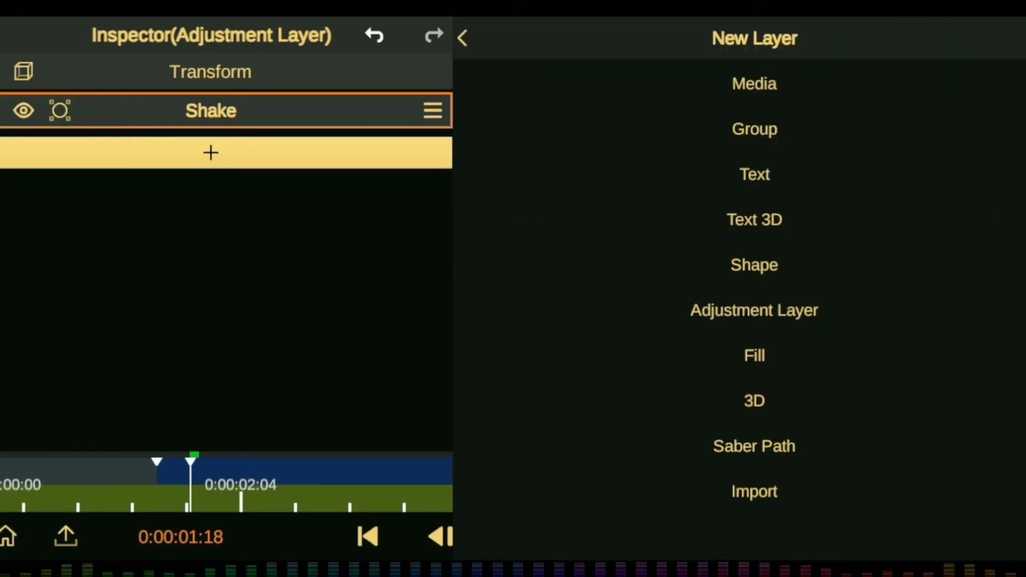
left_click(546, 86)
left_click(521, 296)
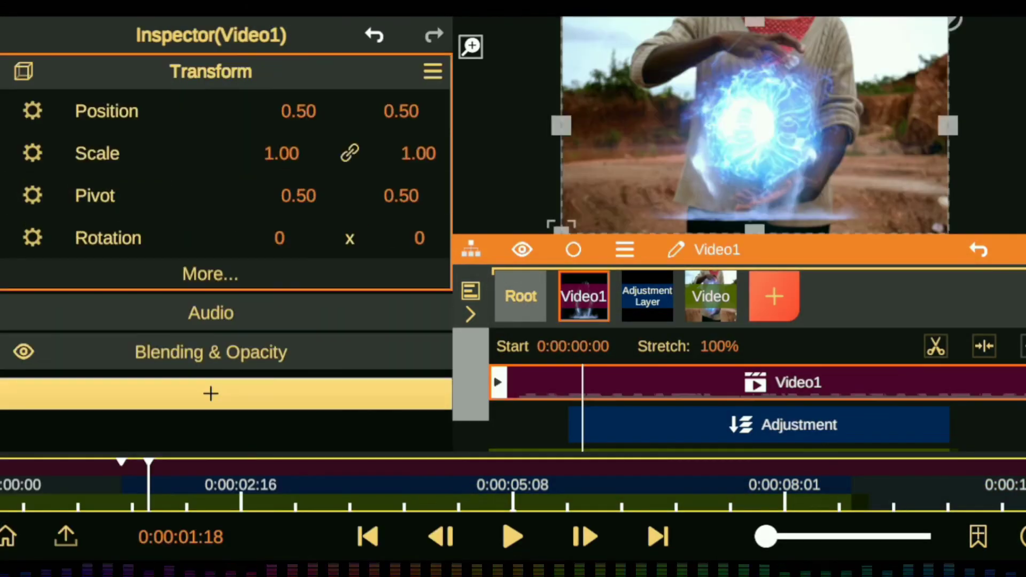
- Enlarge Video1, move it down toward the hands and tilt it slightly
left_click_drag(282, 154, 320, 153)
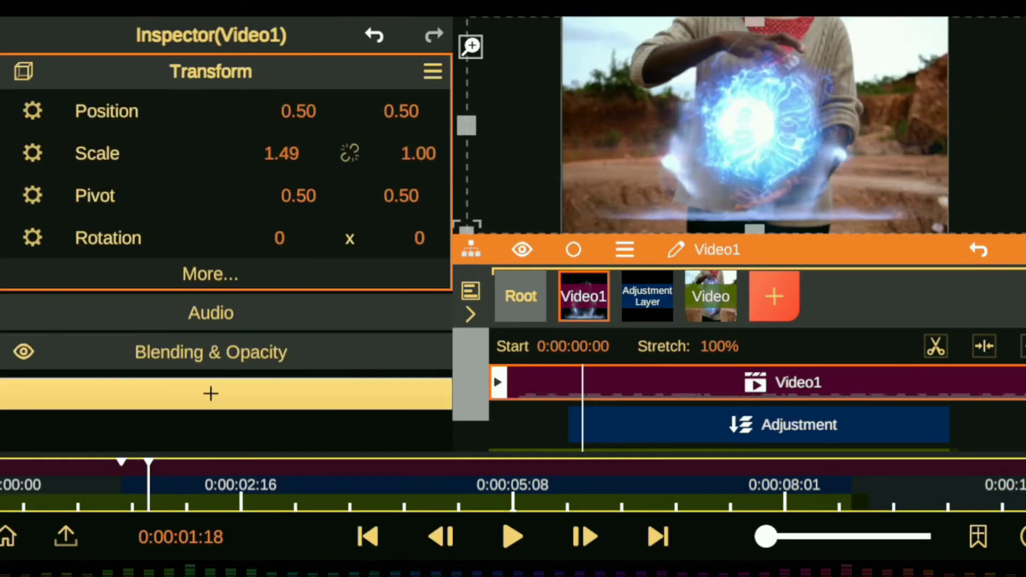
left_click_drag(401, 111, 374, 110)
mouse_move(426, 154)
left_mouse_down()
mouse_move(422, 172)
mouse_move(424, 160)
left_mouse_up()
left_click_drag(400, 110, 419, 85)
left_click_drag(299, 111, 400, 96)
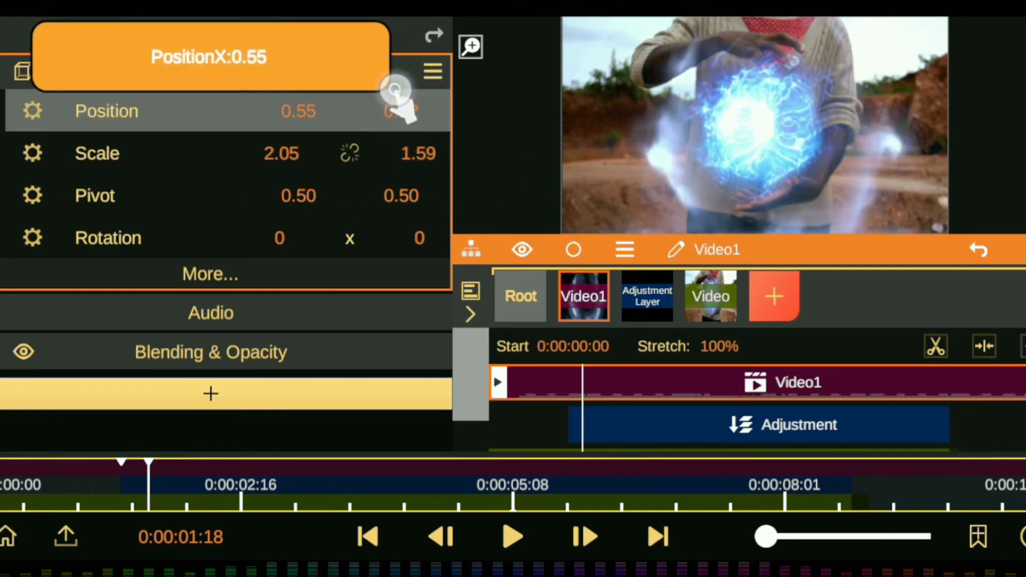
left_click_drag(281, 153, 211, 176)
left_click_drag(401, 111, 401, 125)
left_click_drag(419, 238, 418, 252)
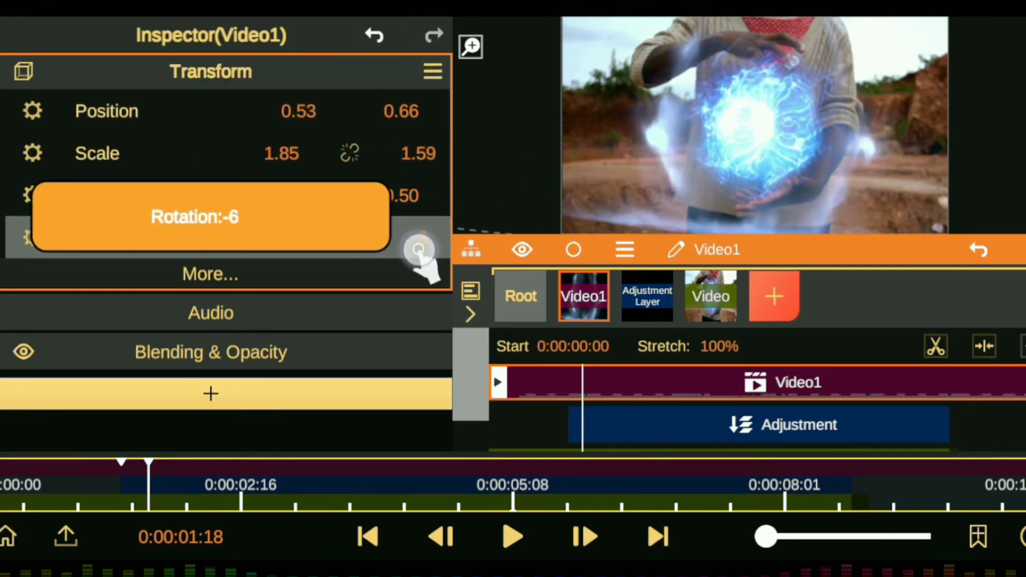
- Fine-tune Video1 to scale 1.75/1.77 and position 0.54/0.66
mouse_move(401, 110)
left_mouse_down()
mouse_move(415, 156)
mouse_move(449, 96)
left_mouse_up()
left_click_drag(418, 153, 422, 139)
left_click_drag(298, 110, 326, 192)
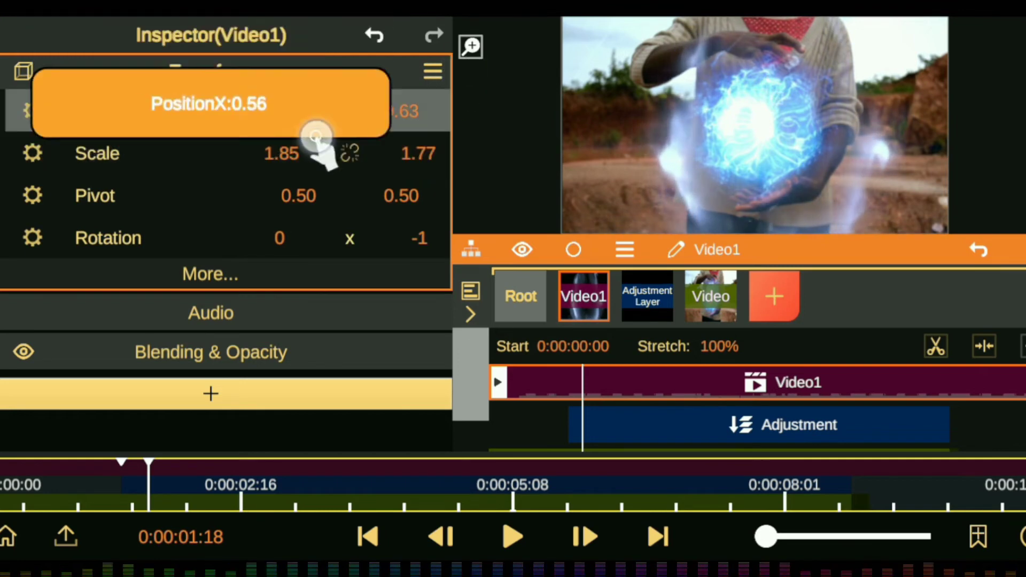
left_click_drag(282, 153, 275, 171)
left_click_drag(298, 110, 297, 126)
left_click_drag(401, 111, 407, 103)
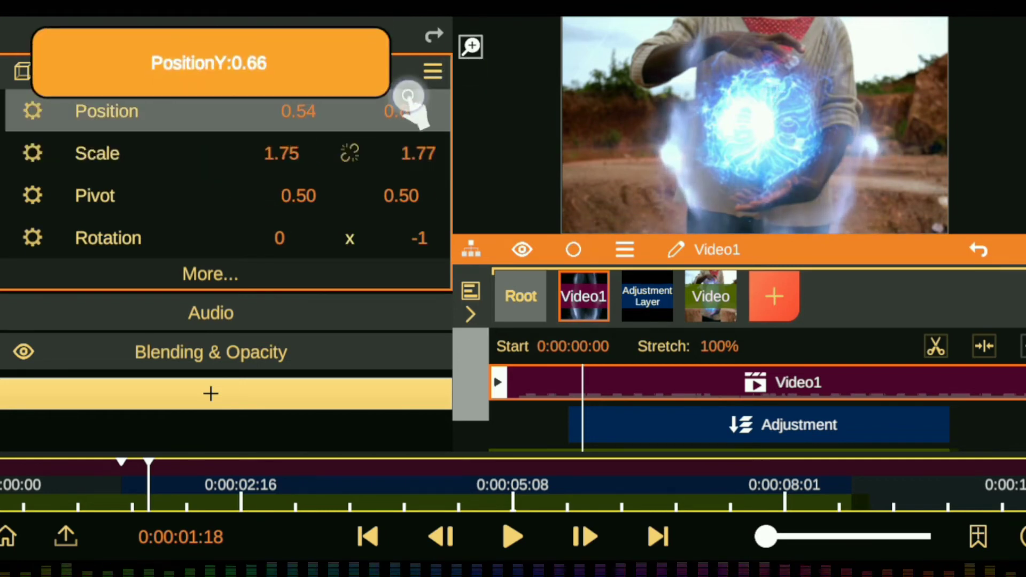
left_click_drag(299, 111, 337, 119)
left_click_drag(401, 111, 406, 107)
- Add a Shape Mask to Video1 and set its Shape Type to Pen Tool
left_click(210, 393)
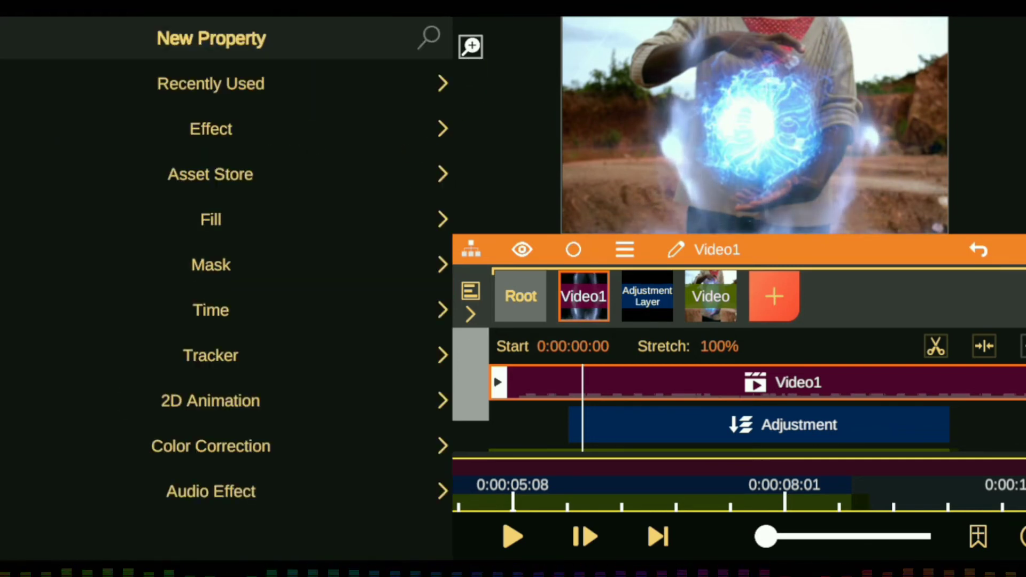
left_click(210, 263)
left_click(210, 128)
left_click(349, 259)
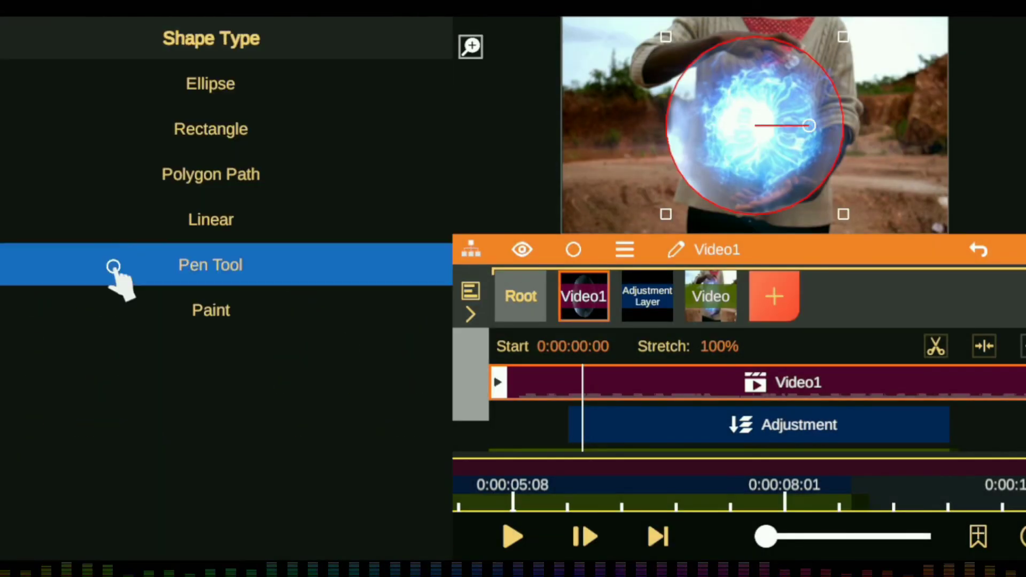
left_click(114, 267)
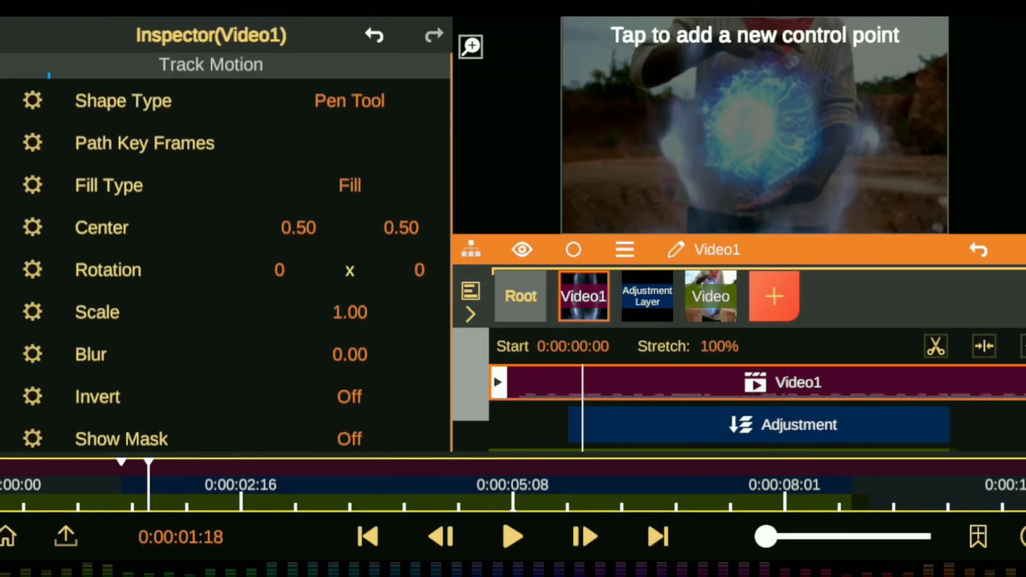
- Trace a closed pen-mask path around the hands and energy ball
left_click(470, 46)
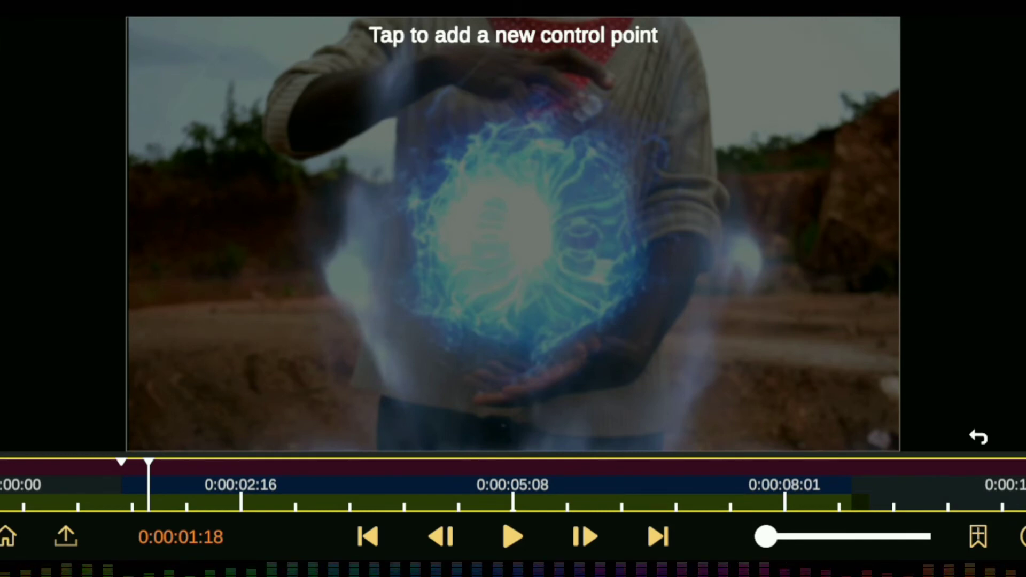
left_click(468, 82)
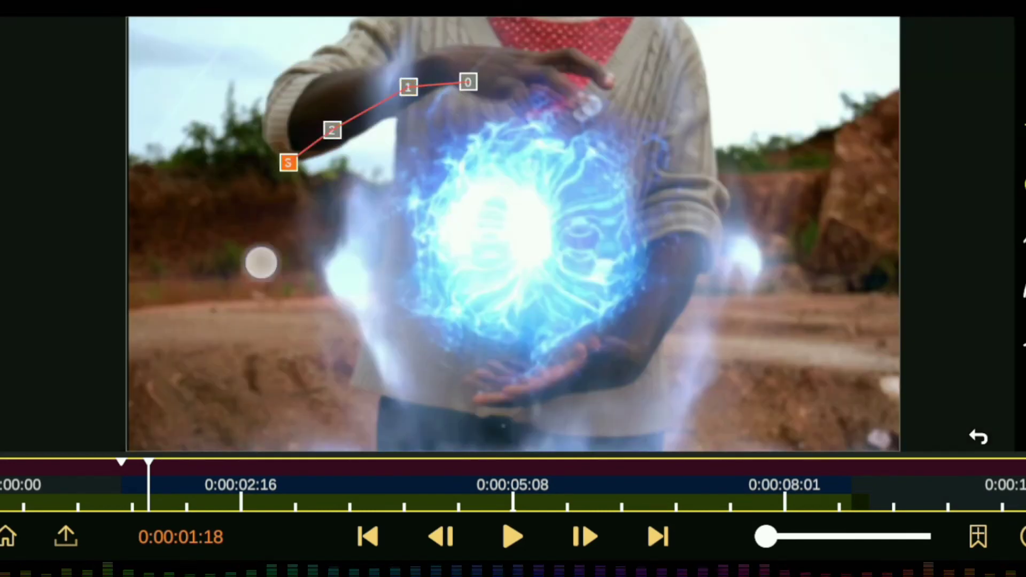
left_click_drag(248, 373, 251, 409)
left_click(200, 433)
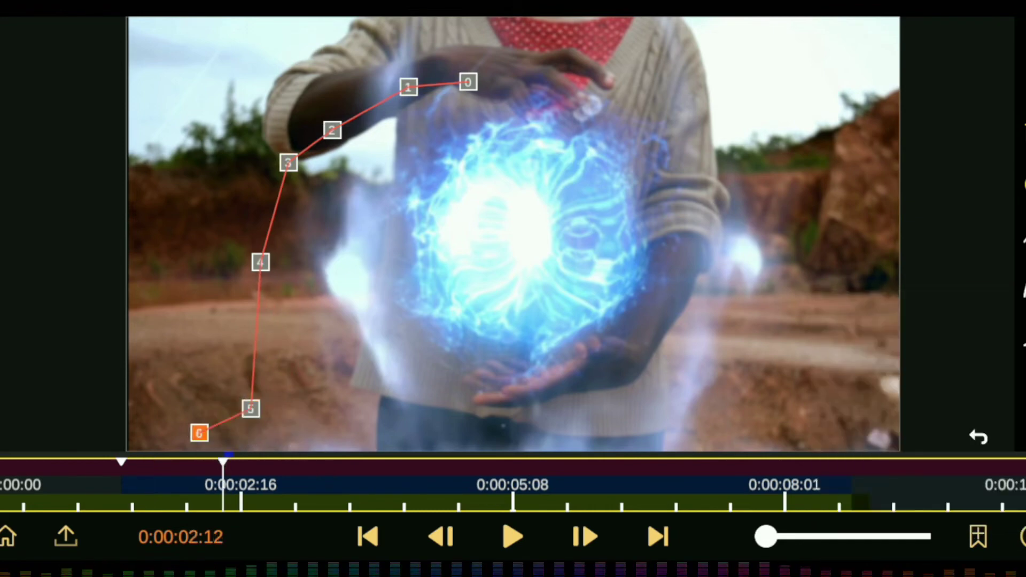
left_click(227, 448)
left_click(348, 424)
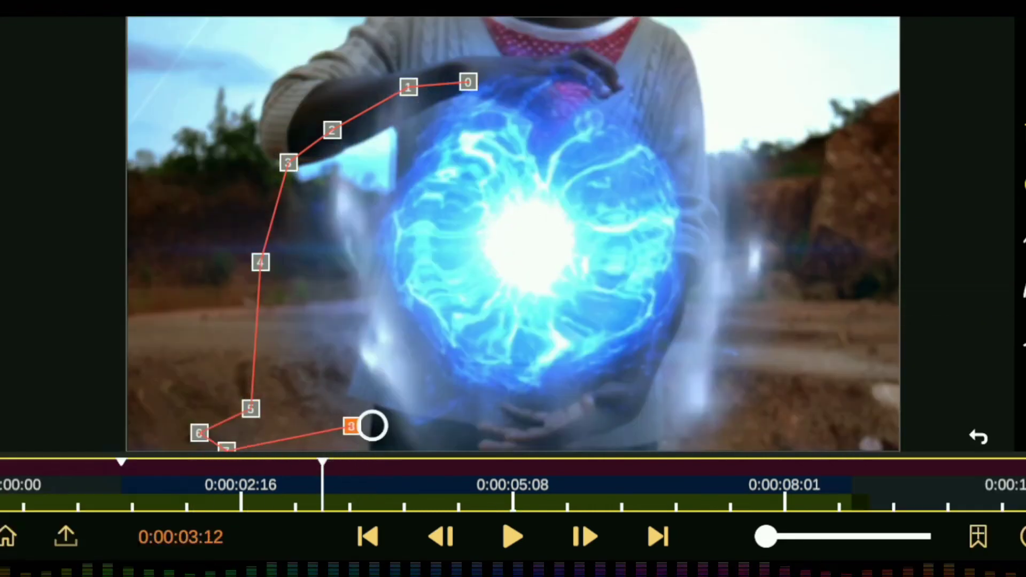
left_click_drag(348, 424, 753, 448)
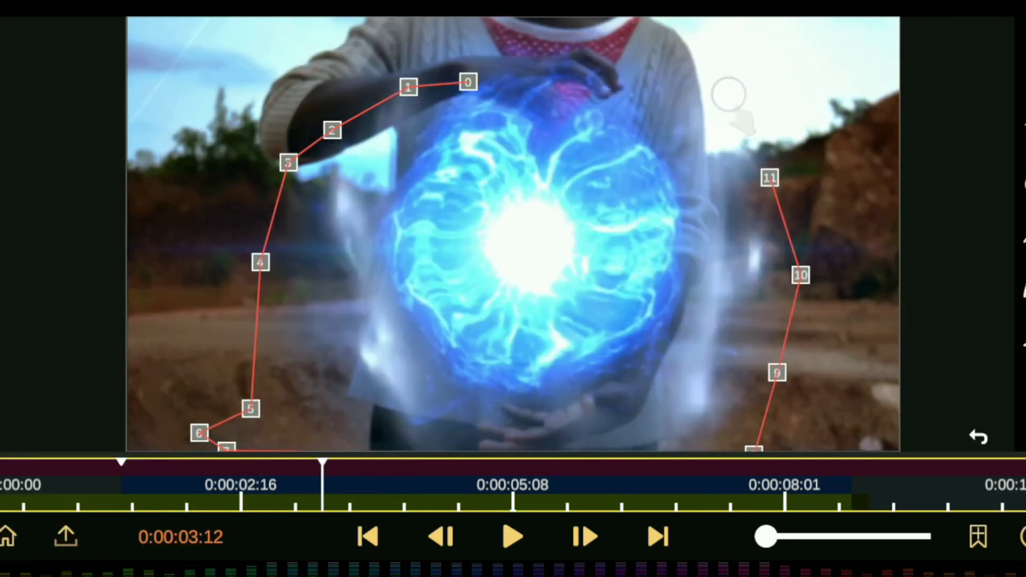
left_click(691, 54)
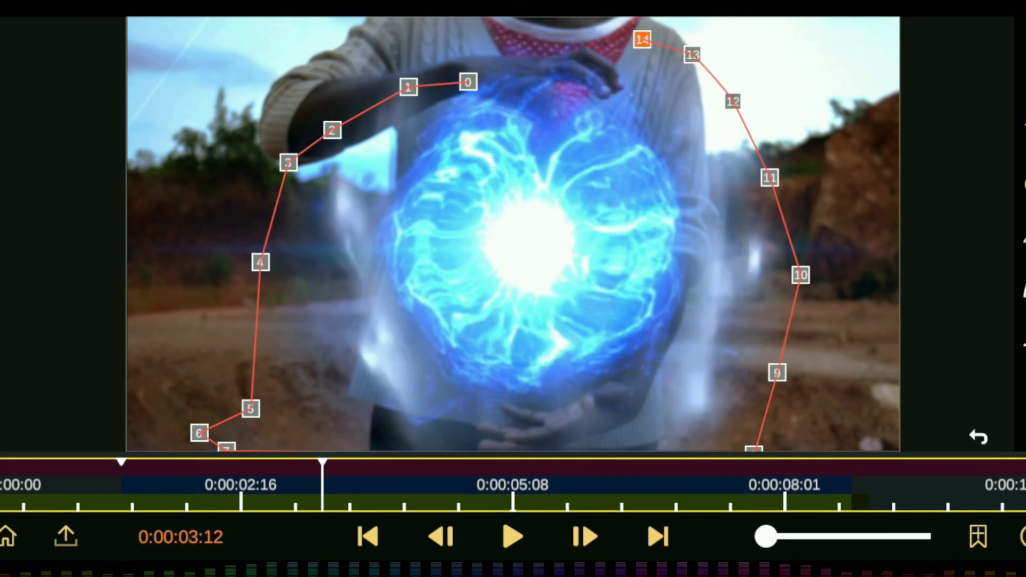
left_click(467, 82)
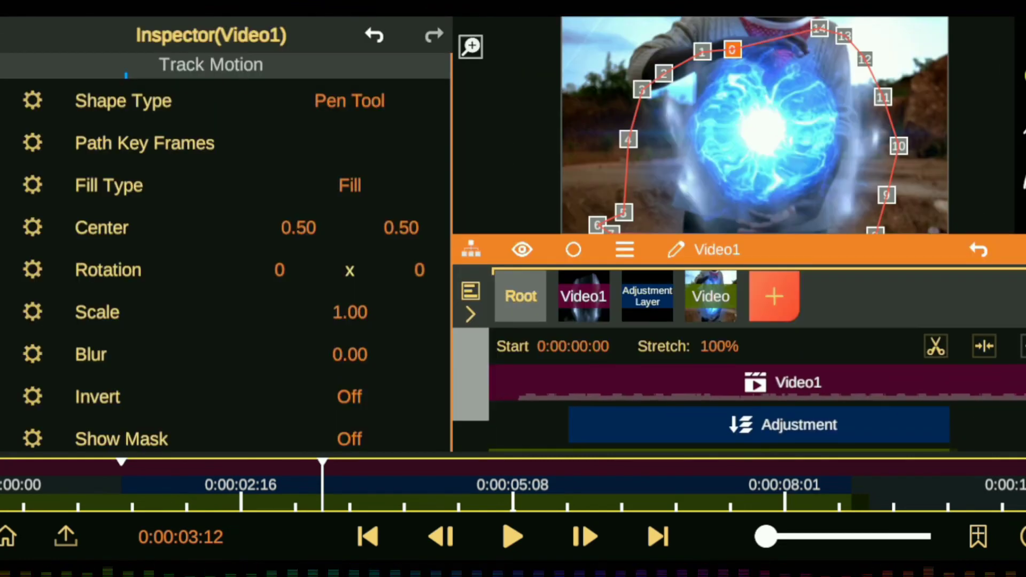
- Set the mask Blur to 1.00, Scale to 1.39 and Center Y to 0.35
left_click_drag(401, 228, 407, 225)
mouse_move(350, 354)
left_mouse_down()
mouse_move(390, 251)
mouse_move(371, 320)
mouse_move(350, 316)
mouse_move(389, 268)
left_mouse_up()
mouse_move(350, 354)
left_mouse_down()
mouse_move(373, 293)
mouse_move(385, 172)
left_mouse_up()
left_click_drag(401, 228, 407, 264)
left_click_drag(402, 227, 403, 249)
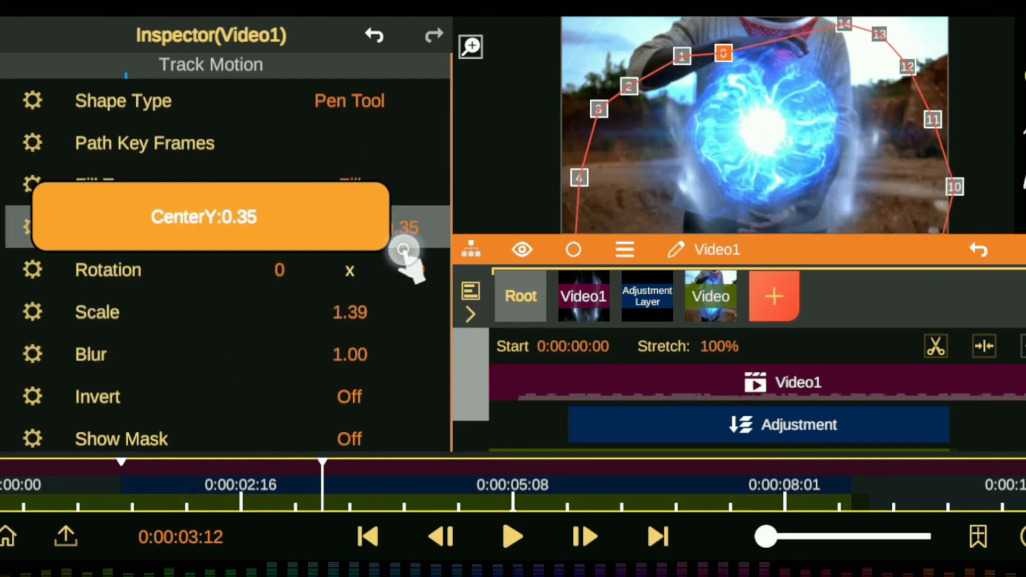
scroll(165, 385, "up", 3)
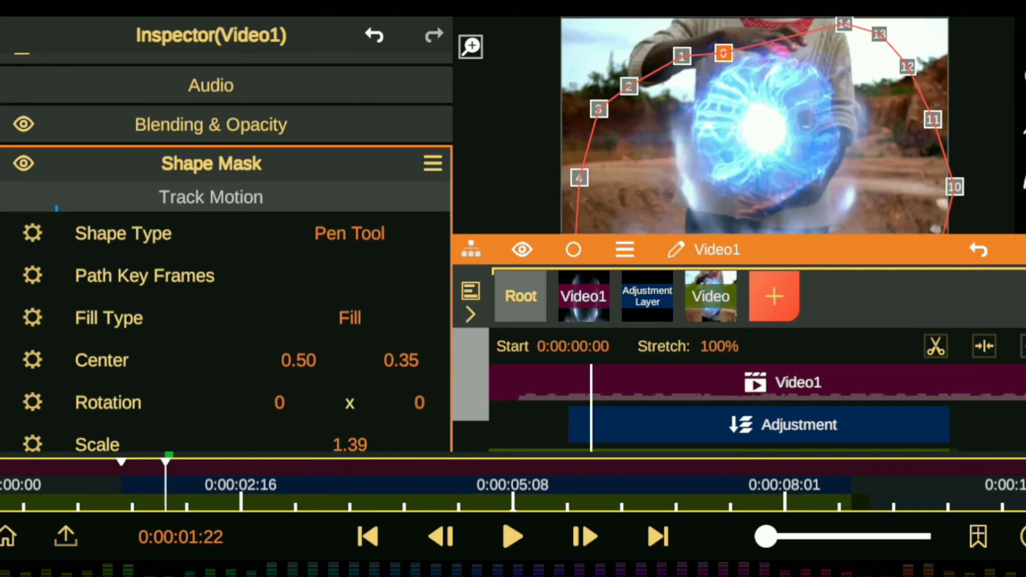
- Stretch the Video1 clip to 272% so it plays slower
left_click_drag(724, 371, 857, 377)
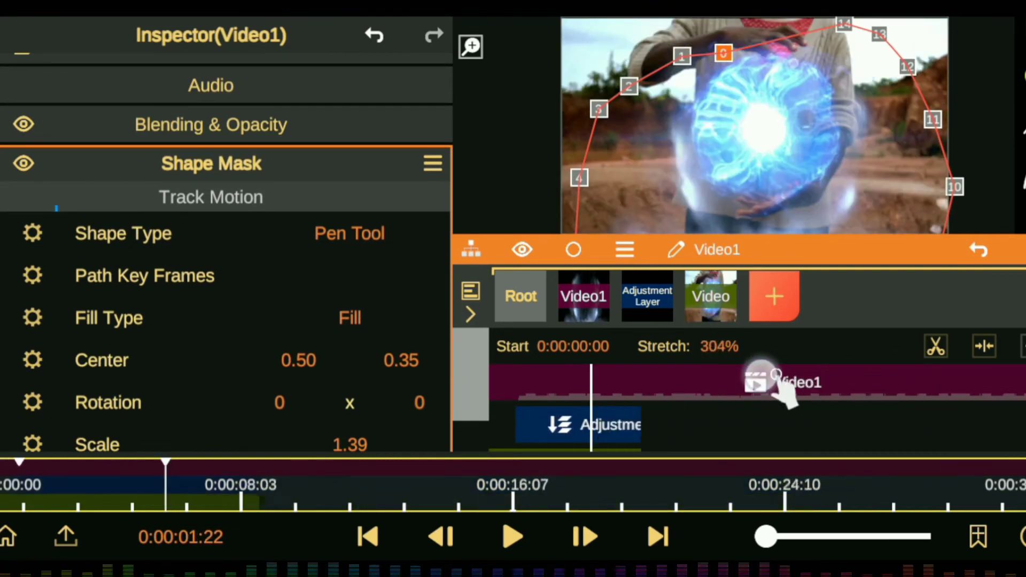
left_click(267, 483)
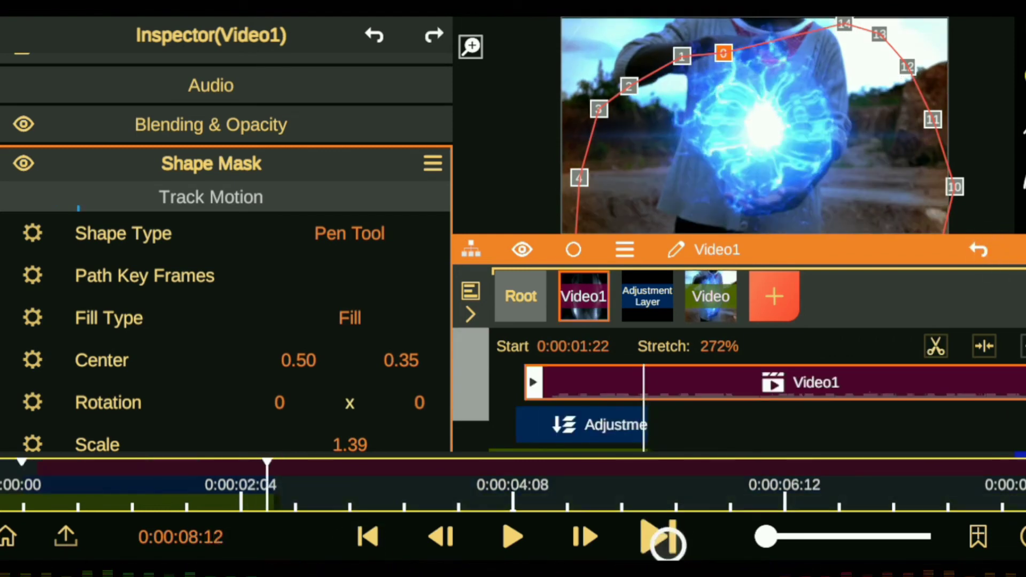
left_click(666, 544)
- Make Video1 start at 0:00:01:12 and move it after the Adjustment Layer
left_click_drag(835, 389, 572, 490)
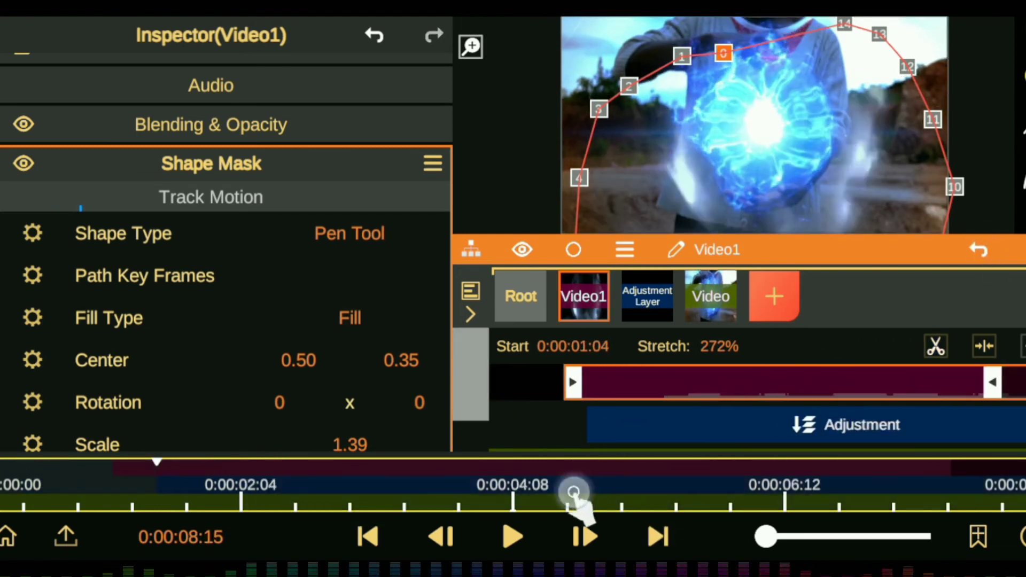
left_click_drag(653, 400, 623, 398)
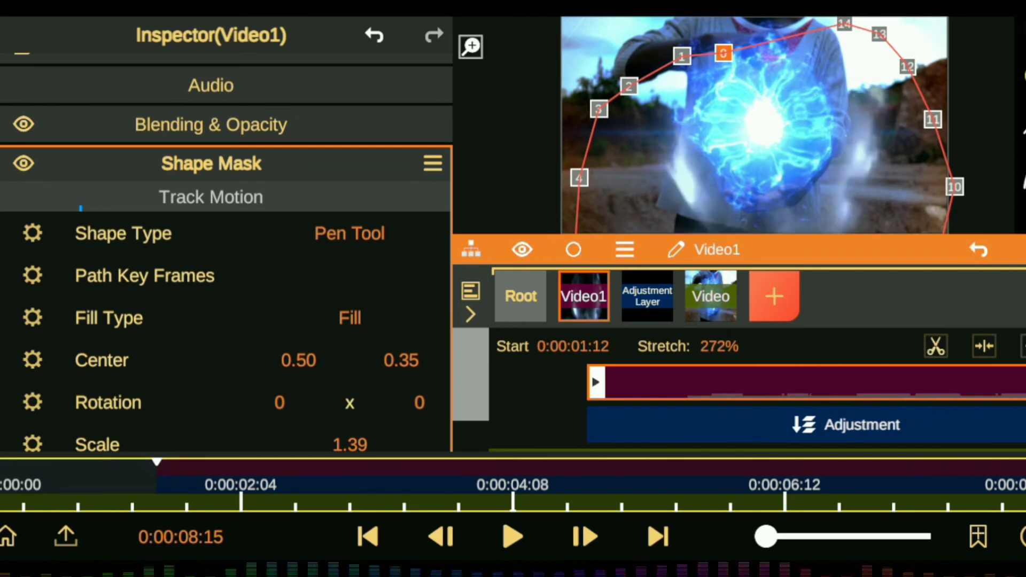
left_click(211, 163)
left_click_drag(297, 110, 256, 142)
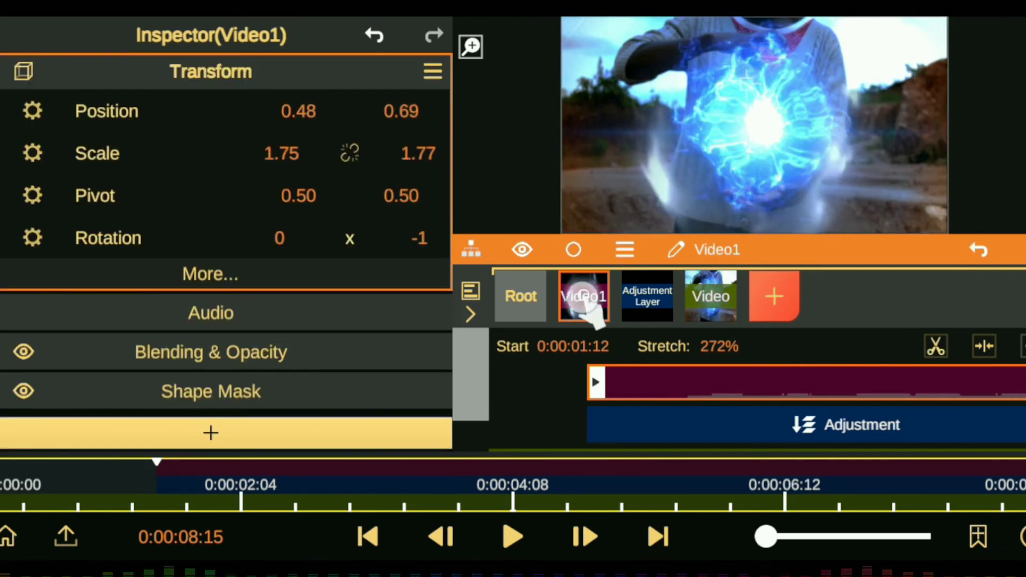
- Retune Video1's transform to scale 1.89/1.77, position 0.51/0.63 and rotation -10
left_click_drag(583, 296, 647, 296)
left_click(521, 296)
left_click(647, 296)
left_click_drag(401, 110, 400, 157)
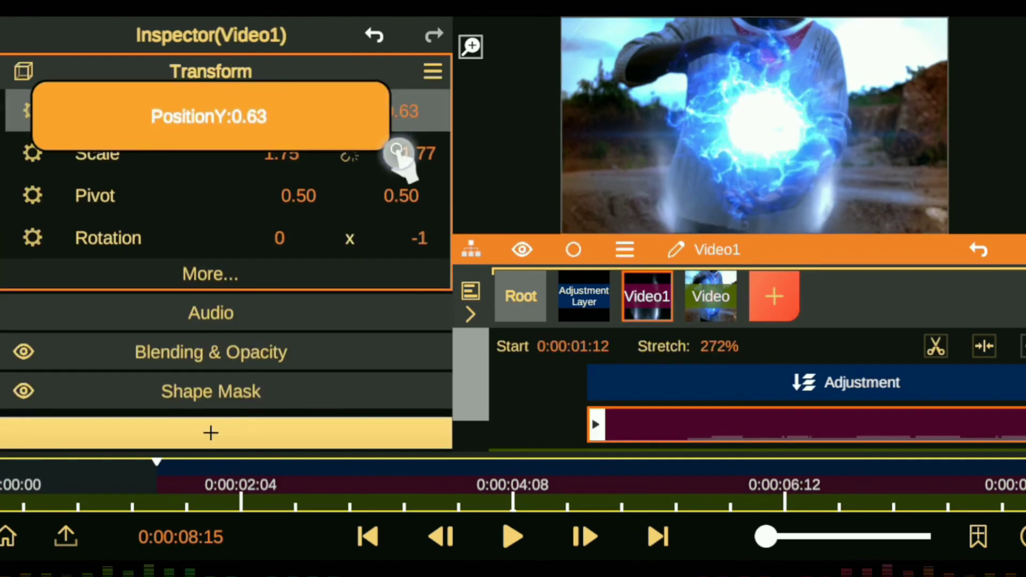
left_click_drag(282, 153, 288, 123)
left_click_drag(401, 111, 419, 92)
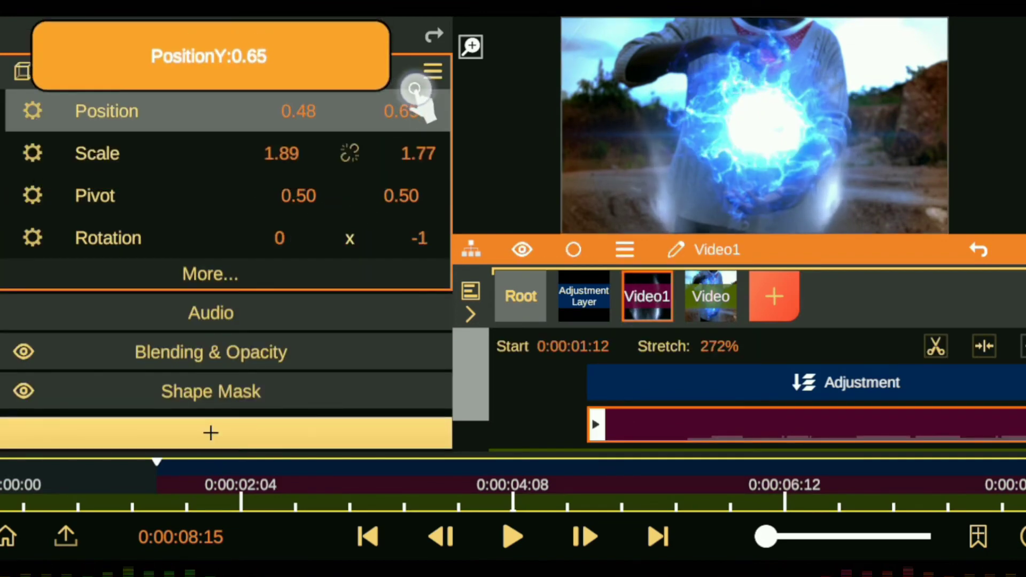
left_click_drag(420, 238, 419, 252)
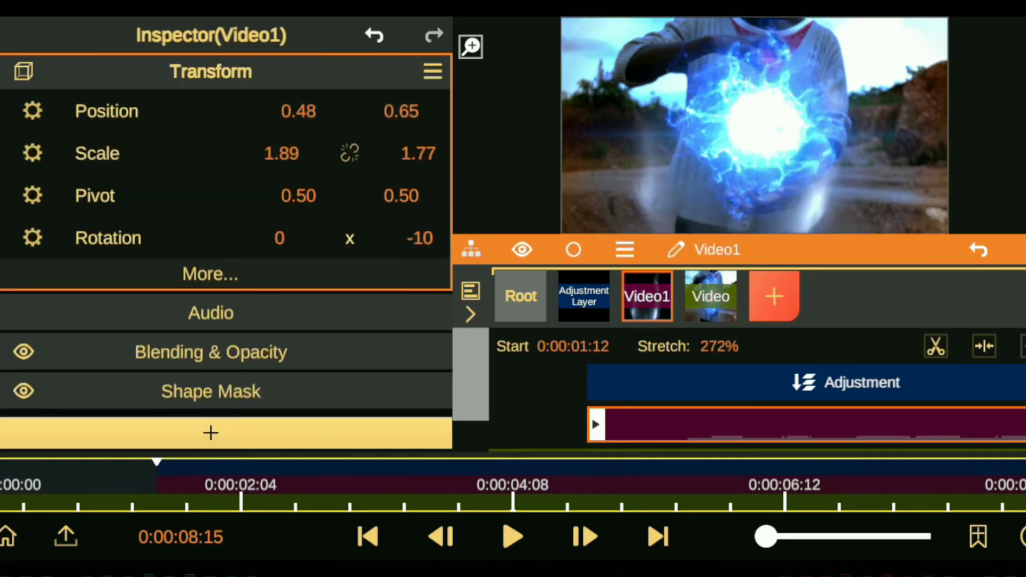
mouse_move(400, 110)
left_mouse_down()
mouse_move(406, 101)
mouse_move(412, 160)
left_mouse_up()
left_click_drag(298, 110, 328, 142)
- Compare Video1 with its shape mask hidden and shown, previewing frames up to 0:00:03:22
left_click(24, 391)
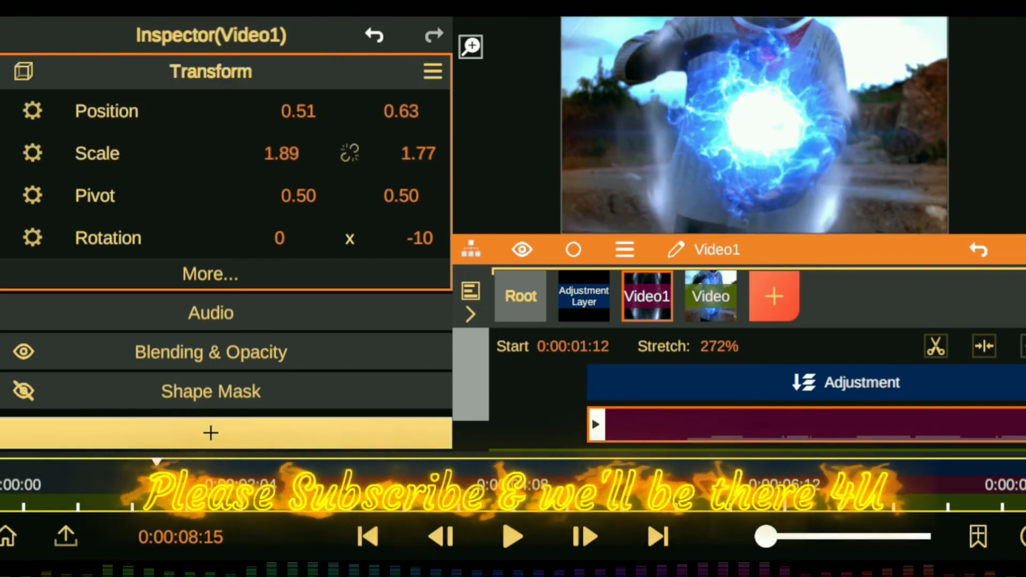
left_click(23, 391)
left_click(180, 484)
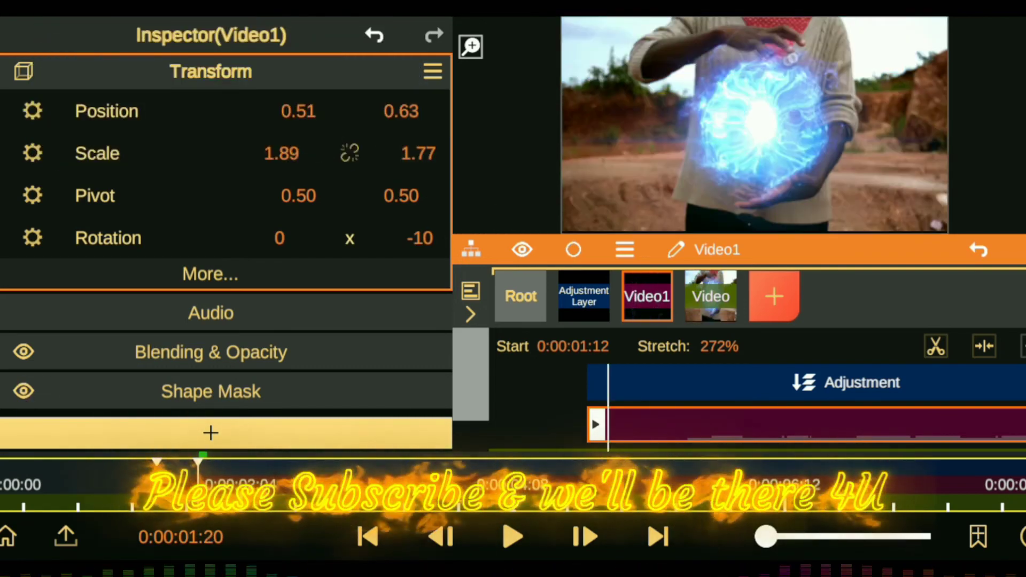
left_click(379, 483)
left_click(459, 483)
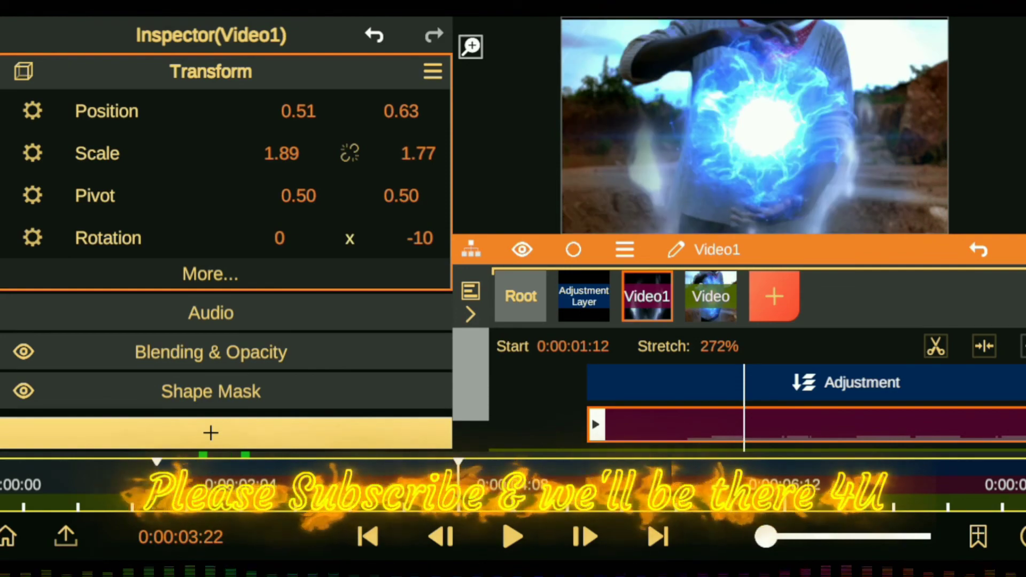
left_click(211, 432)
- Add Basic Correction to Video1 with White Balance Temperature about -0.33, then preview
left_click(212, 128)
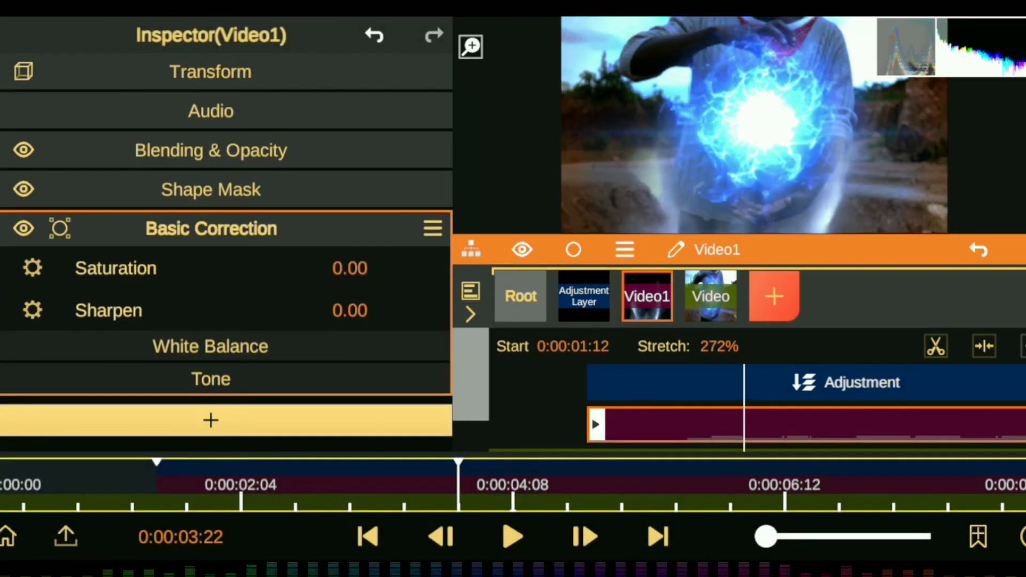
left_click_drag(350, 382, 367, 460)
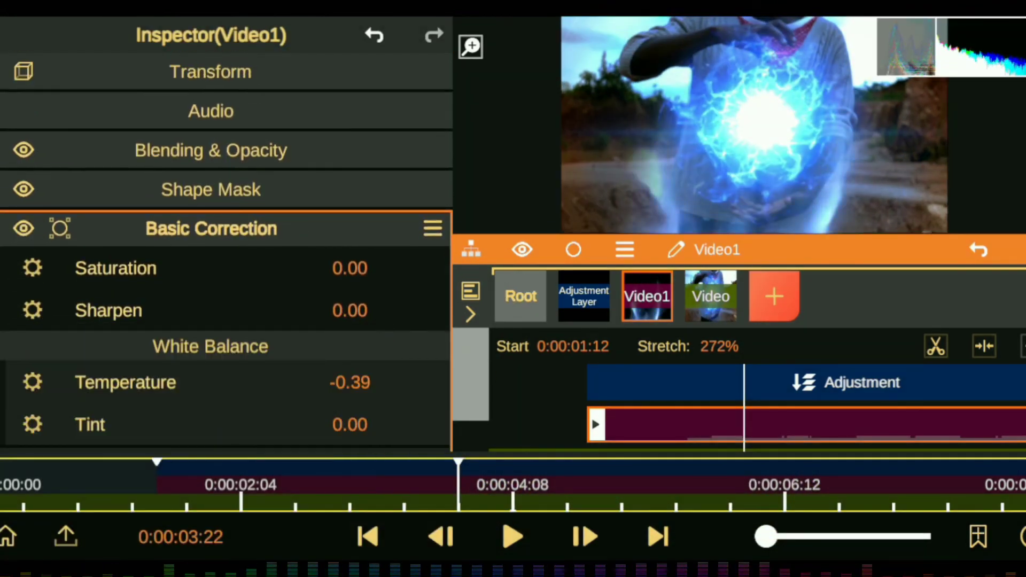
left_click_drag(350, 382, 367, 339)
left_click(211, 228)
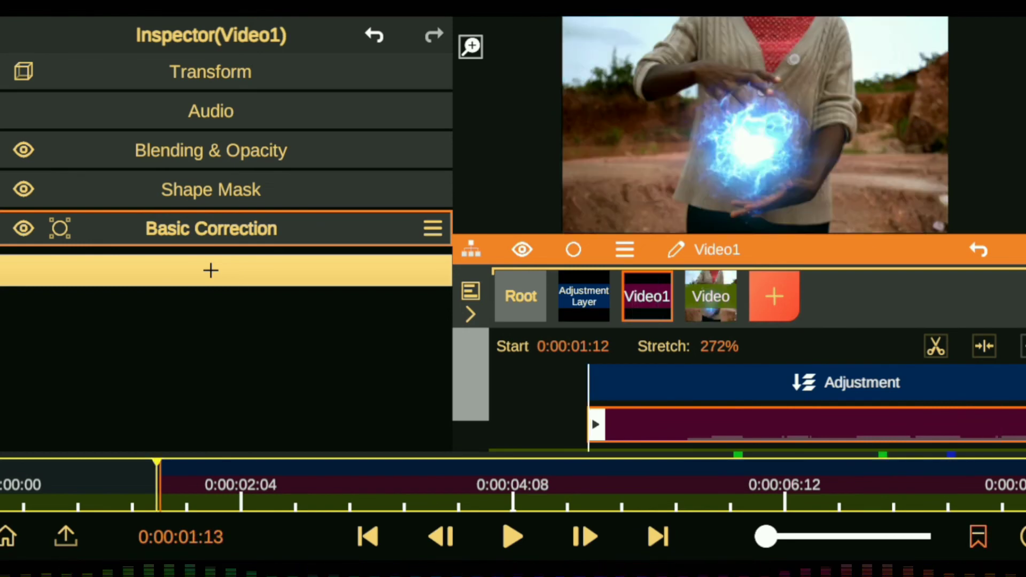
left_click(643, 505)
left_click(651, 519)
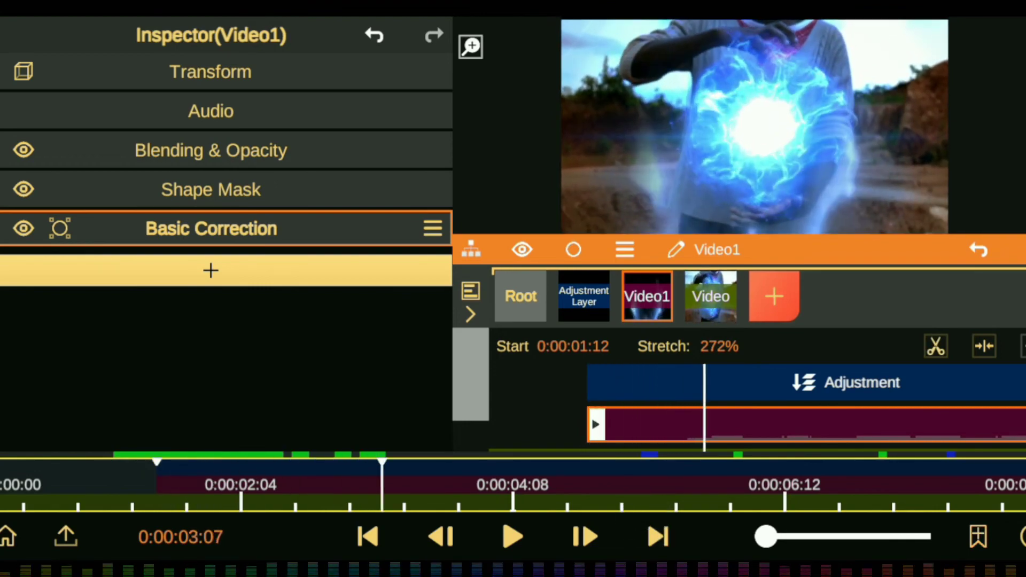
- Browse the Nature category of the asset store for Video1
left_click(210, 270)
left_click(75, 179)
left_click(187, 89)
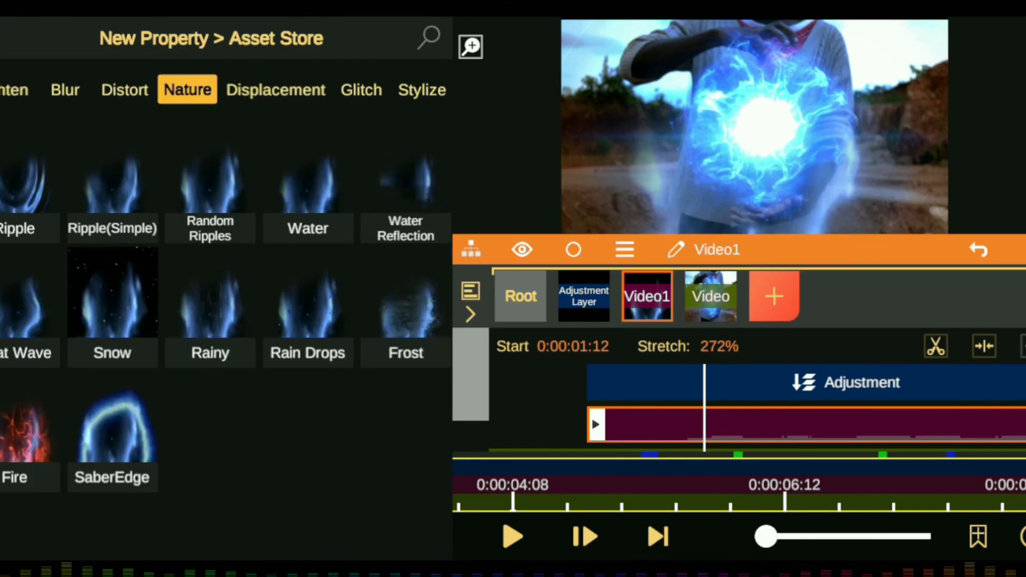
- Add the Water effect to Video1 with Direction -142 and play back the result
left_click(308, 198)
scroll(224, 267, "down", 2)
left_click_drag(420, 226, 425, 231)
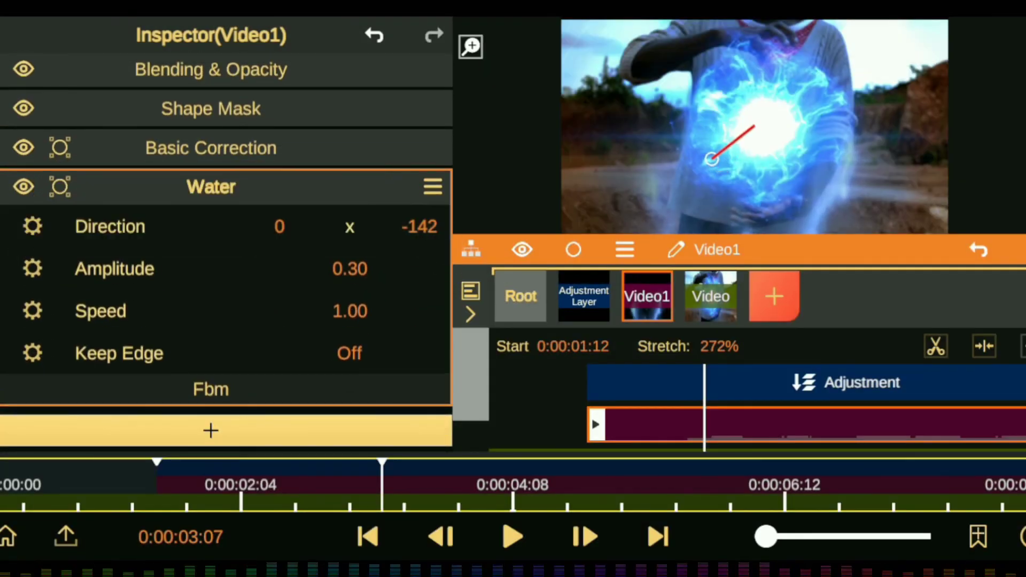
left_click(211, 186)
left_click(646, 512)
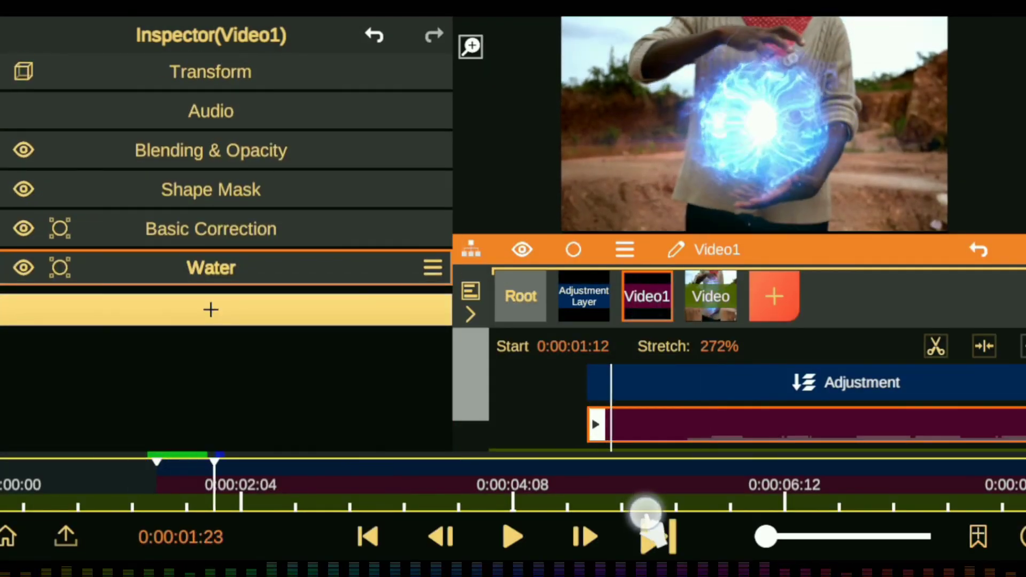
left_click(502, 529)
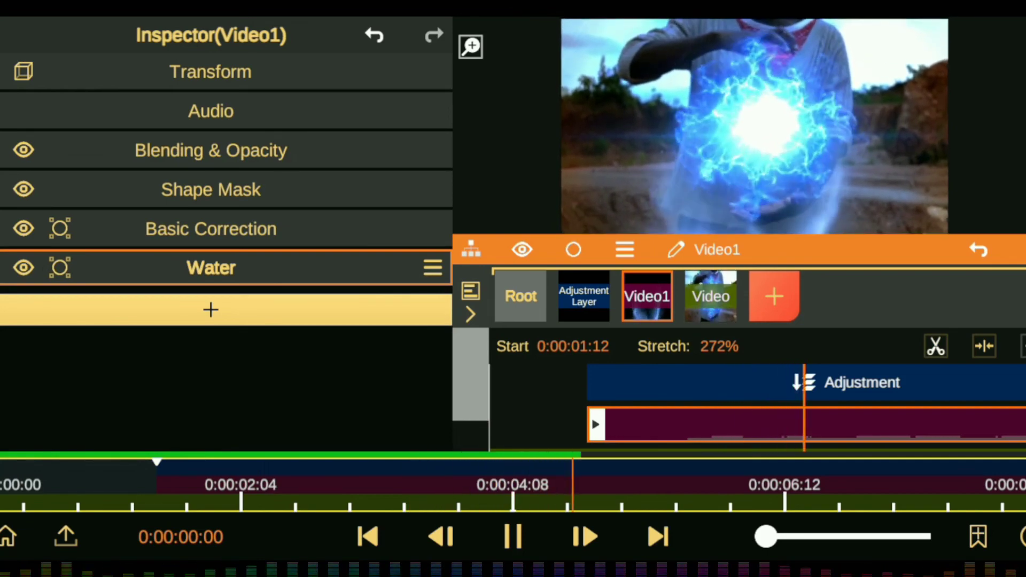
key("space")
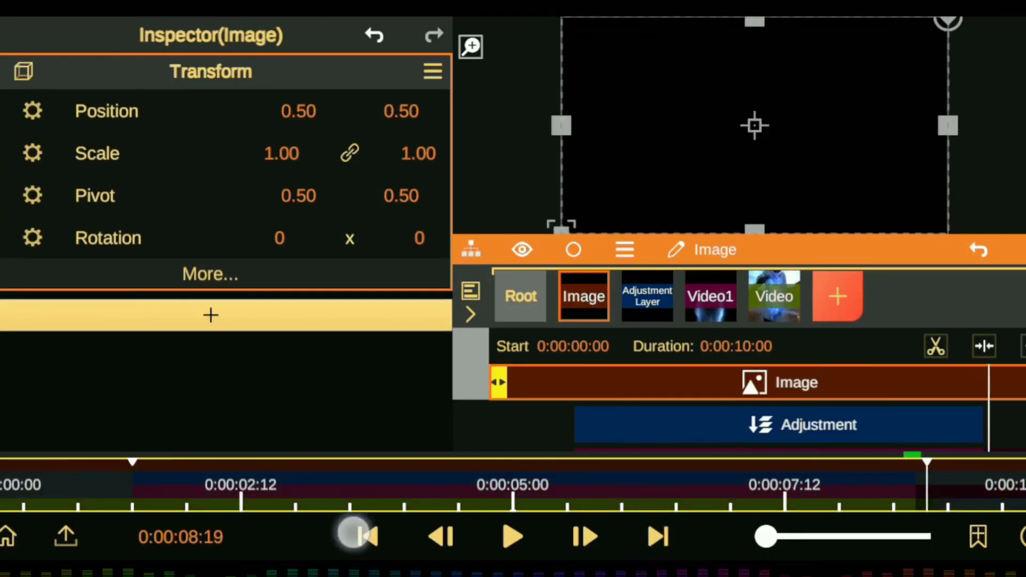
- Keyframe the Image layer's scale from 1.00 up to 1.14 and back down to 1.00
left_click(354, 535)
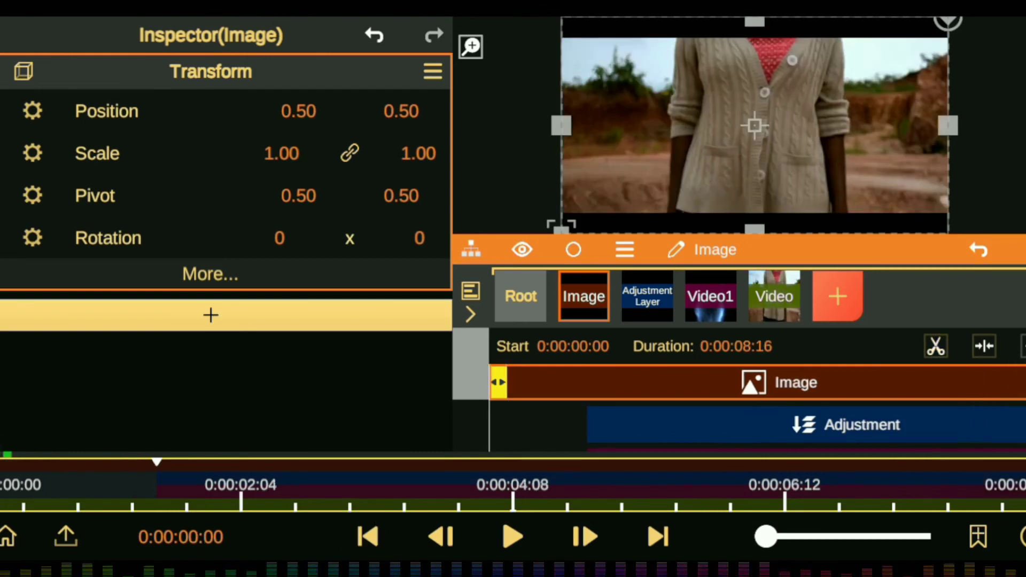
left_click(97, 153)
left_click(102, 473)
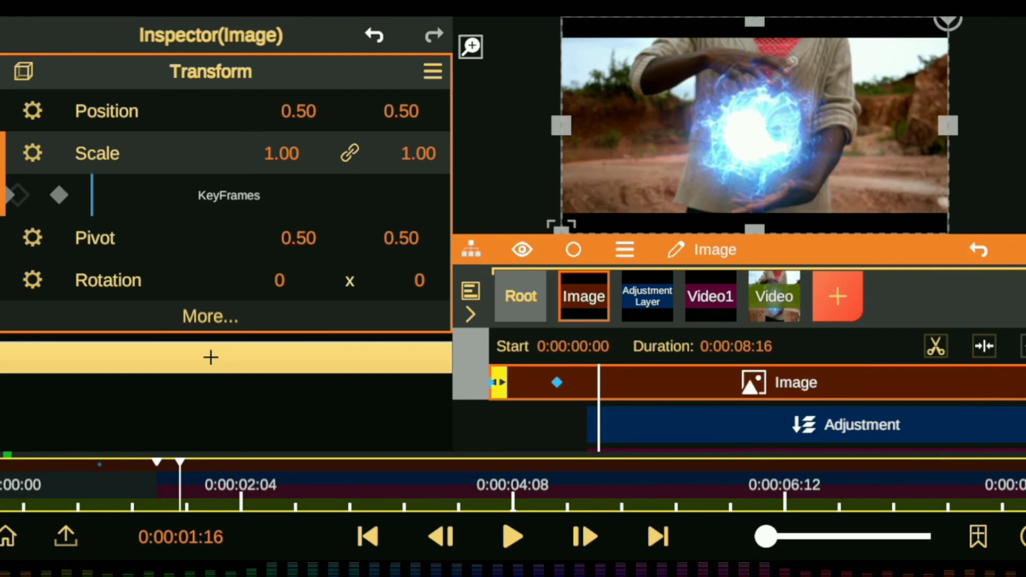
left_click(584, 536)
left_click_drag(427, 155, 444, 83)
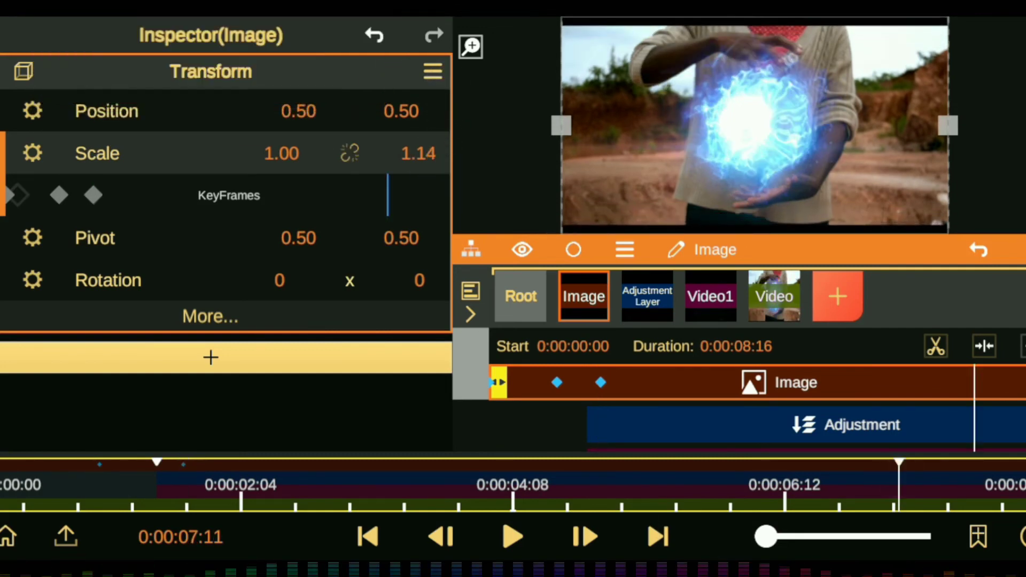
left_click_drag(899, 486, 968, 486)
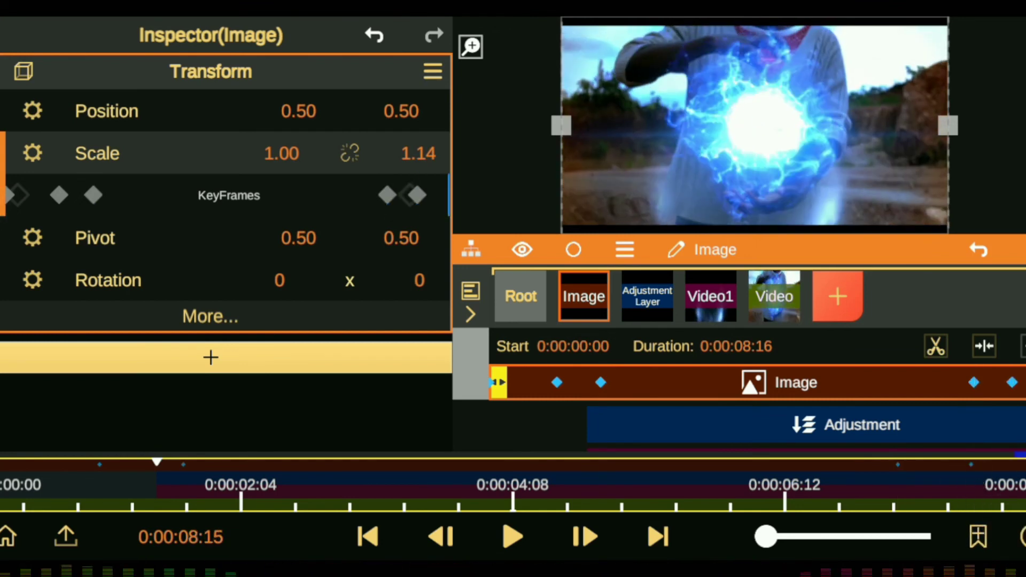
left_click_drag(420, 154, 433, 227)
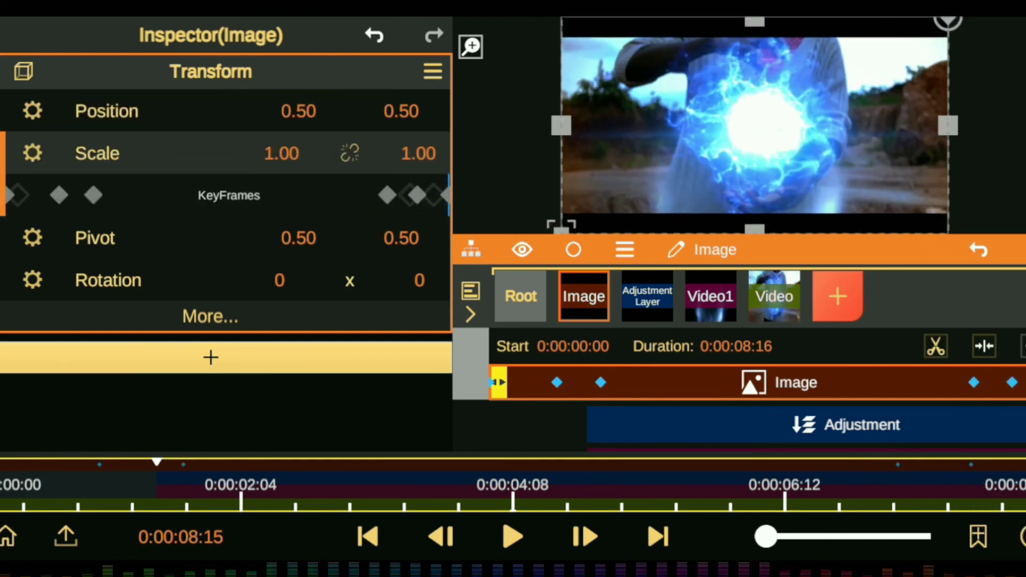
- Ease the zoom keyframe at 0:00:01:17 in the scale curve editor
left_click(122, 486)
left_click(185, 486)
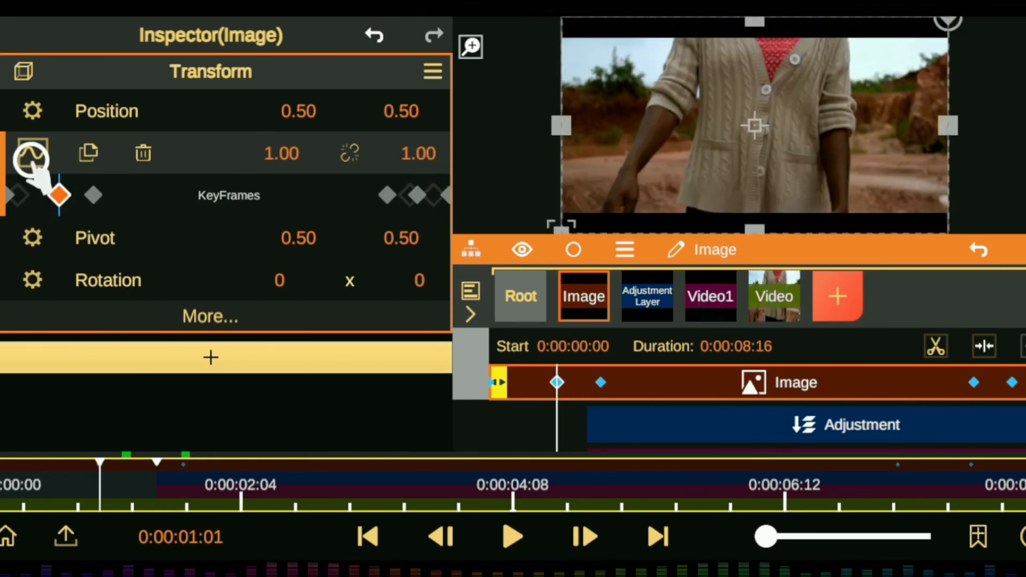
left_click(32, 158)
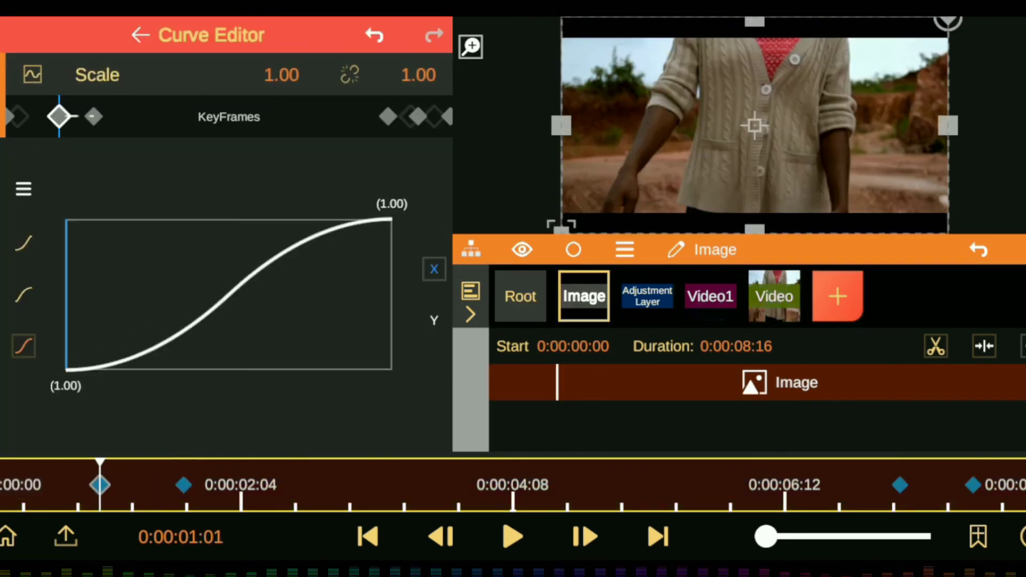
left_click(241, 247)
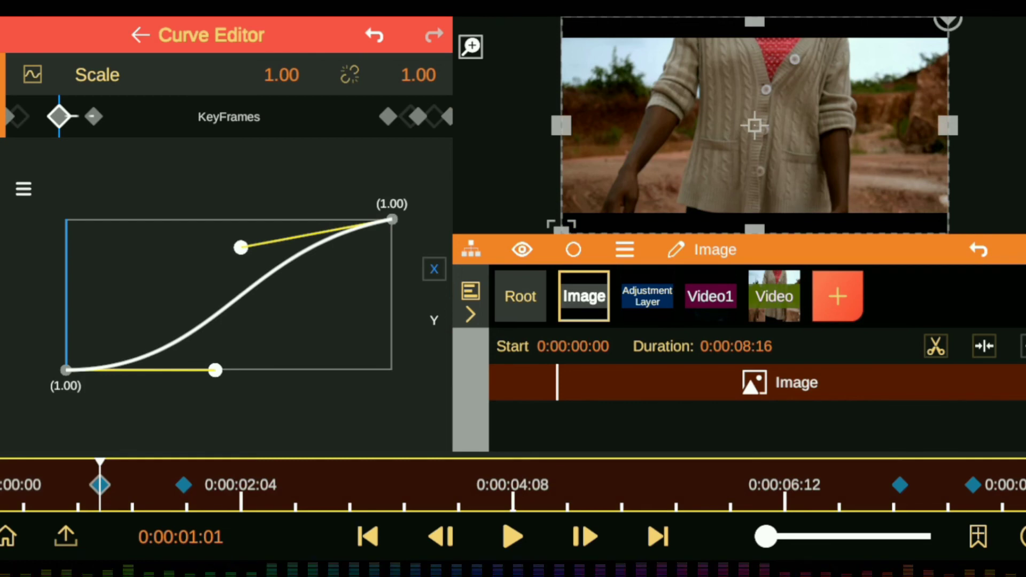
left_click(140, 35)
left_click(211, 71)
- Set the Root project to 30 fps with 100% preview resolution, then select the Video layer
left_click(492, 382)
left_click(520, 296)
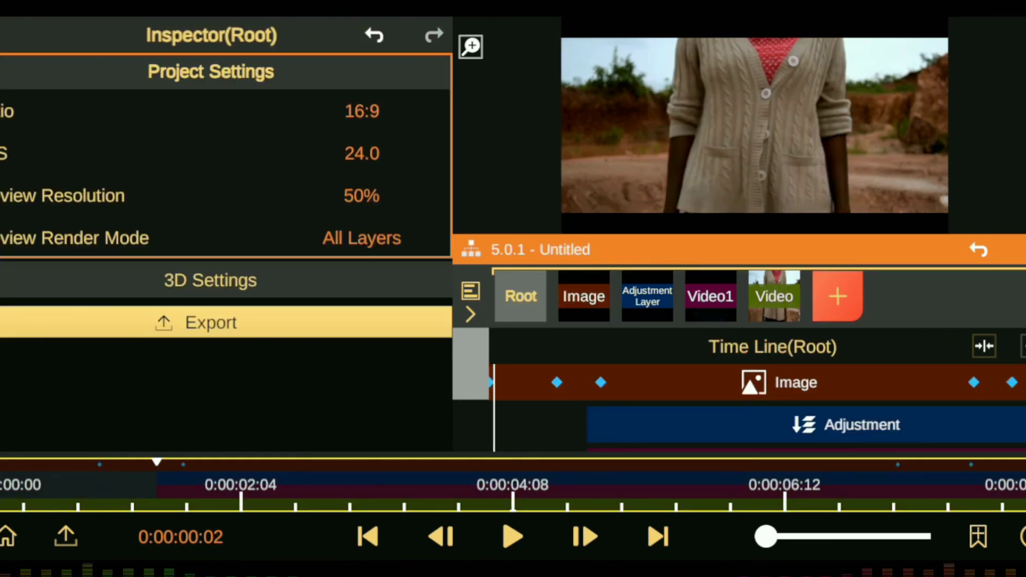
left_click(355, 197)
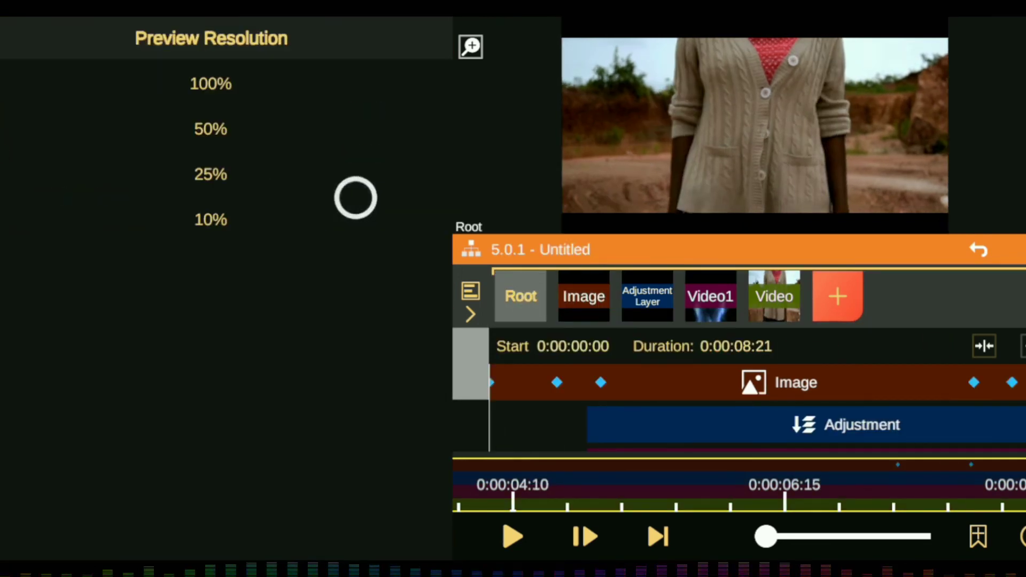
left_click(107, 85)
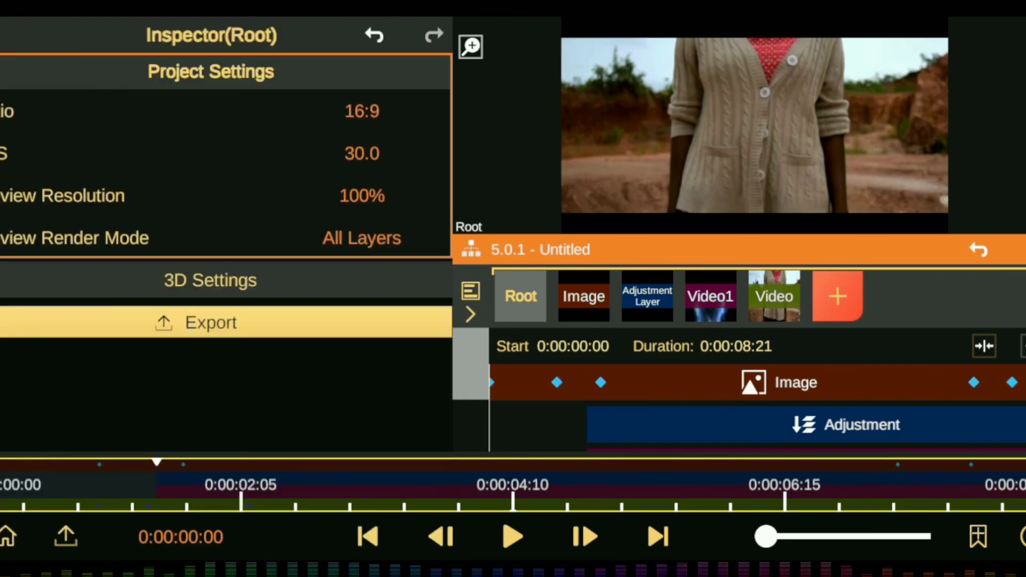
left_click(773, 293)
- Add the Stylize Vignette effect to the Video layer, leaving Keep Aspect on
left_click(211, 353)
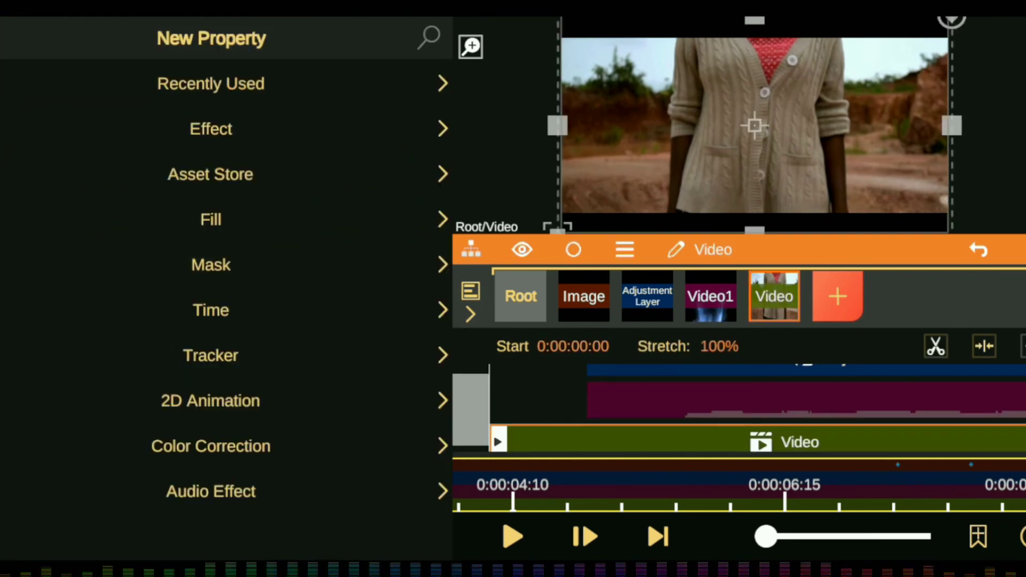
left_click(206, 171)
left_click_drag(417, 88, 302, 88)
left_click(301, 88)
left_click(405, 416)
left_click(349, 231)
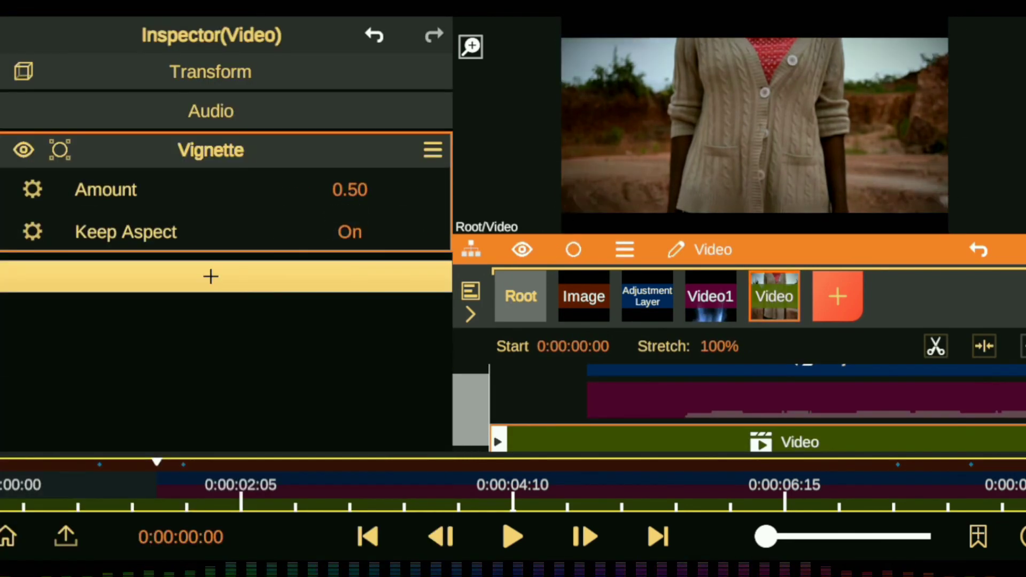
left_click(349, 231)
left_click(349, 231)
- Keyframe the vignette Amount from 0.00 at 0:00:01:12 up to 0.5 shortly after
left_click(145, 486)
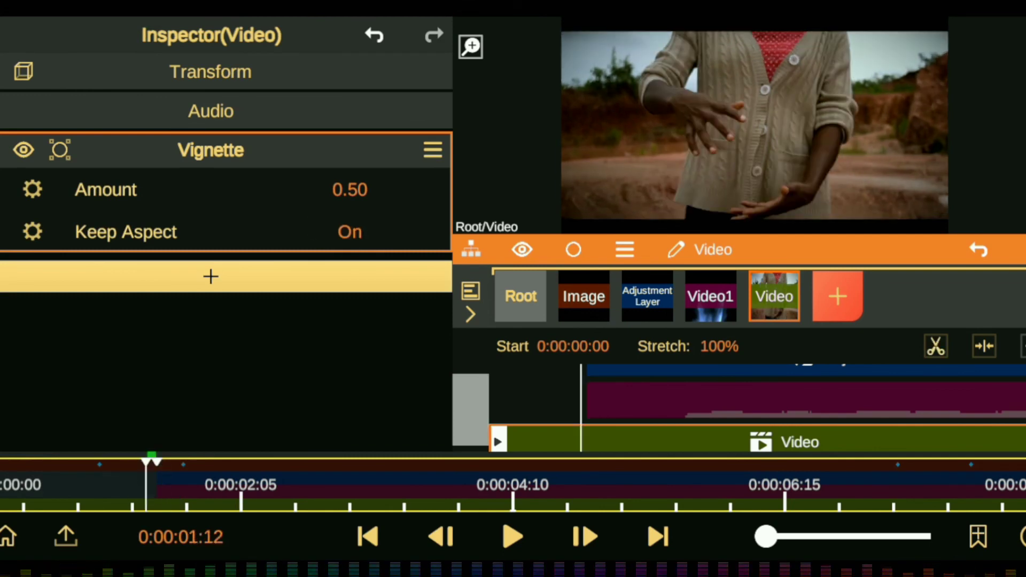
left_click_drag(350, 189, 424, 332)
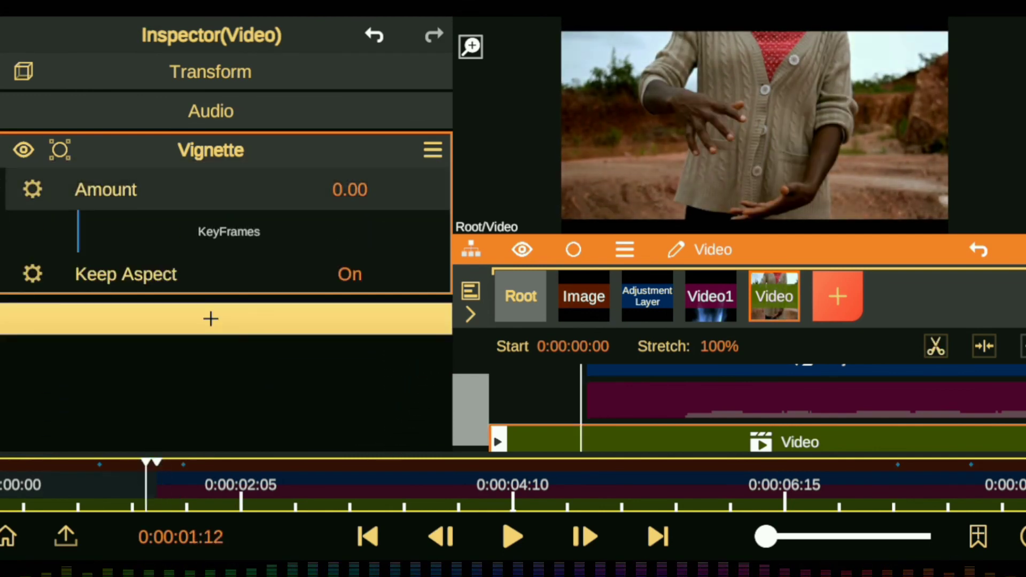
left_click(153, 486)
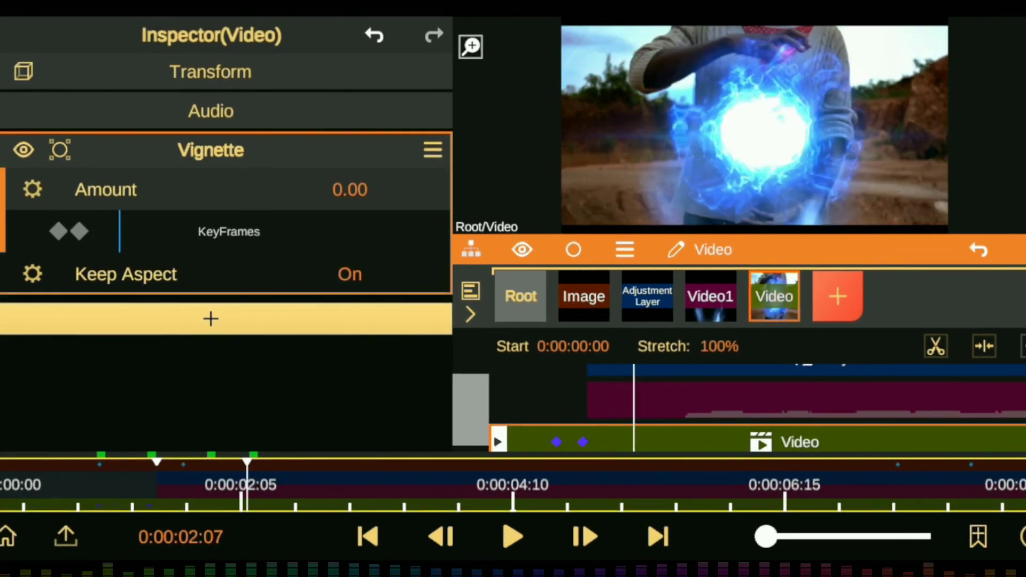
mouse_move(349, 190)
left_mouse_down()
mouse_move(369, 182)
mouse_move(358, 160)
mouse_move(366, 206)
left_mouse_up()
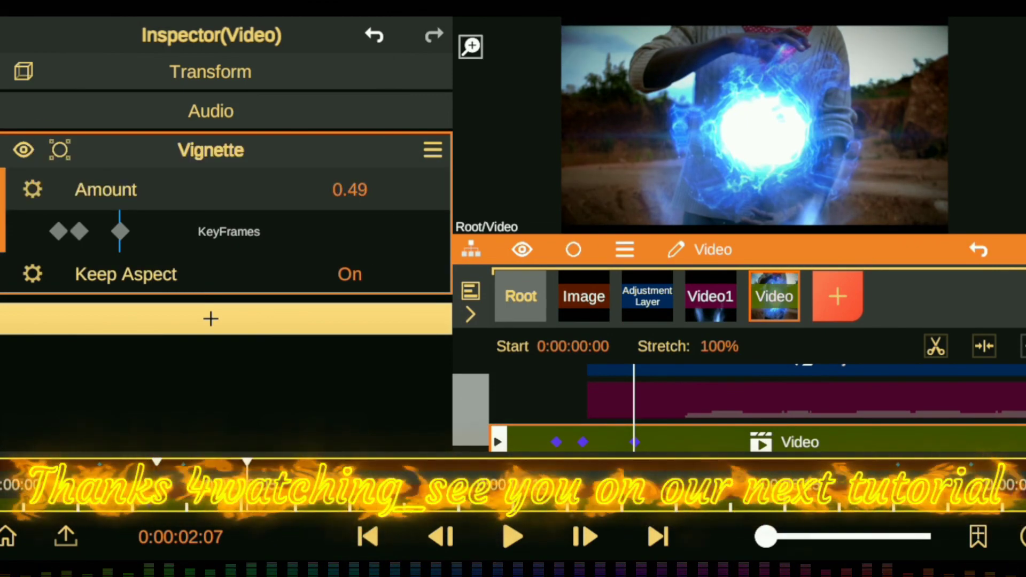
- Ease both ends of the vignette Amount fade-in curve
left_click(79, 231)
left_click(32, 189)
left_click_drag(229, 219, 272, 252)
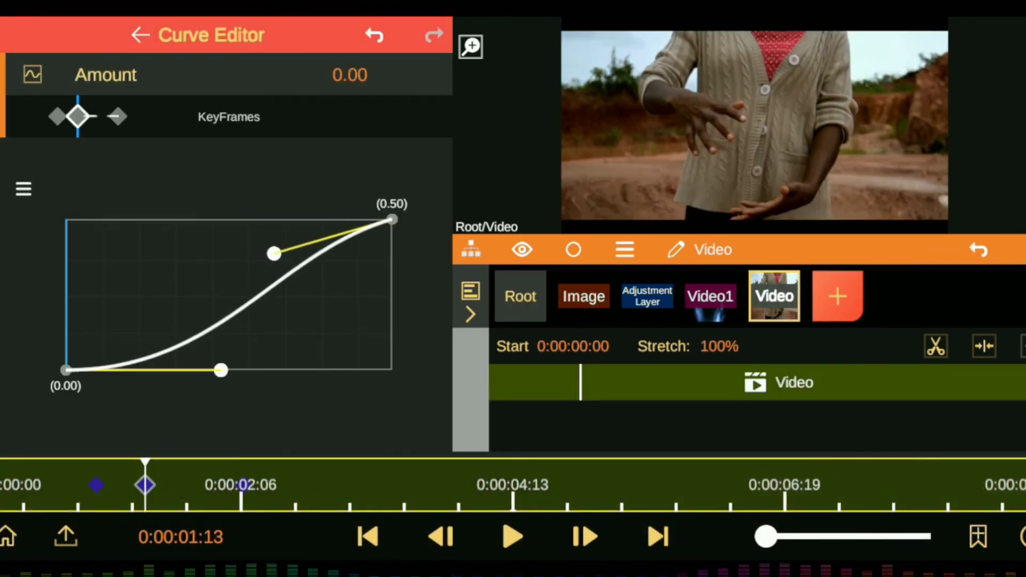
left_click_drag(228, 370, 259, 370)
left_click_drag(273, 252, 298, 234)
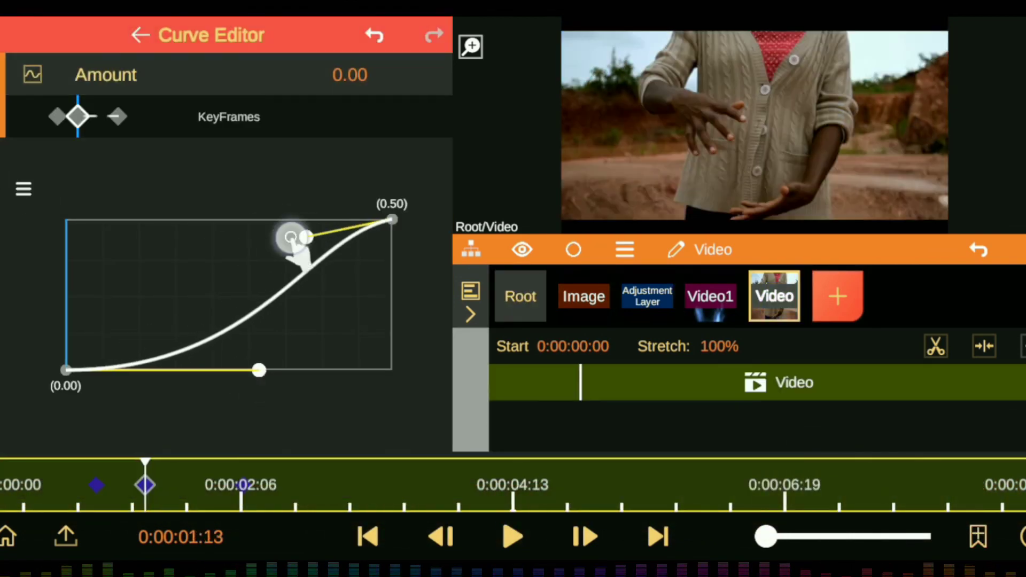
left_click_drag(257, 370, 262, 344)
left_click(140, 34)
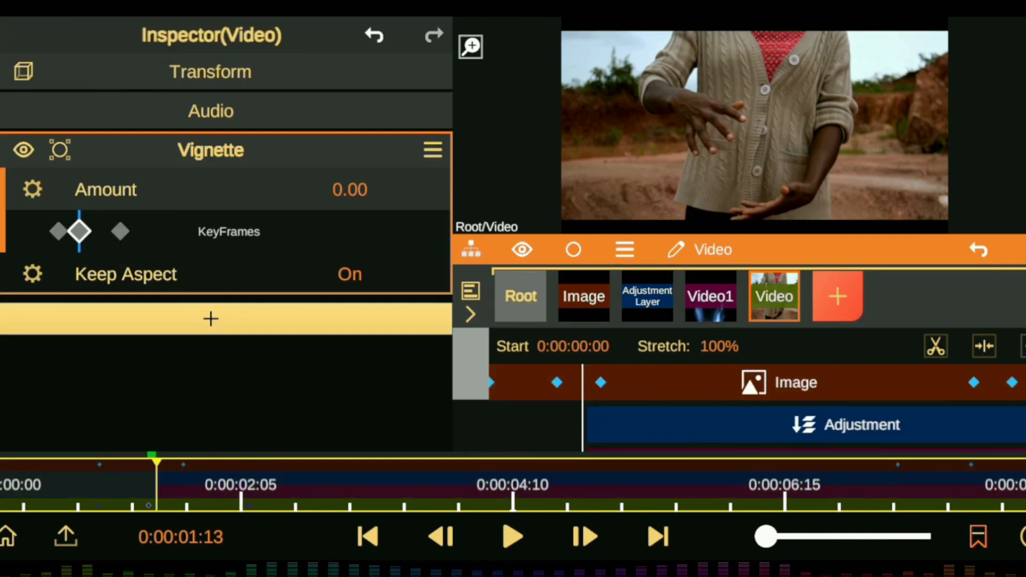
- Compare the video with the vignette hidden and shown, then bring up Root's export settings
left_click(210, 150)
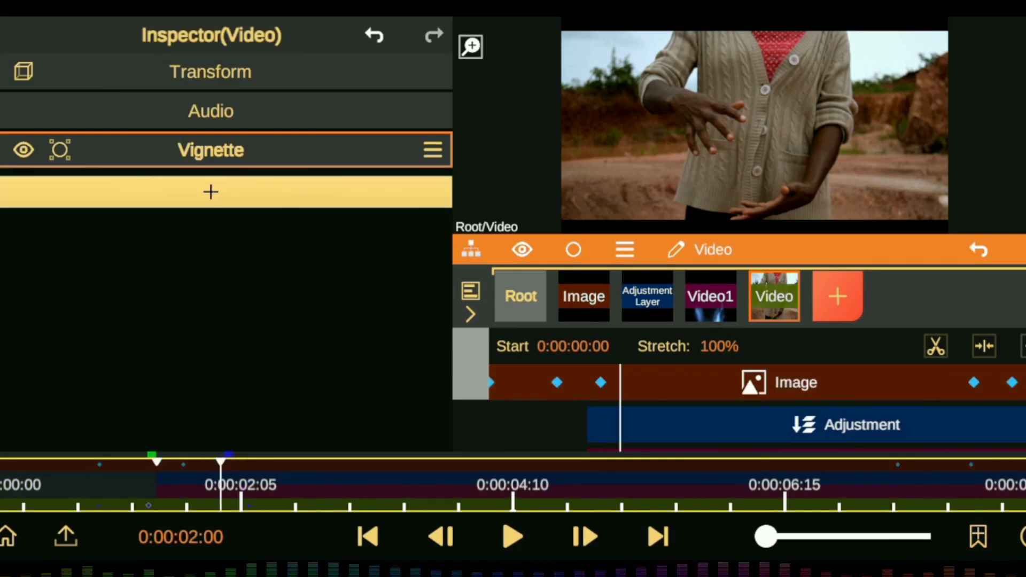
left_click(23, 149)
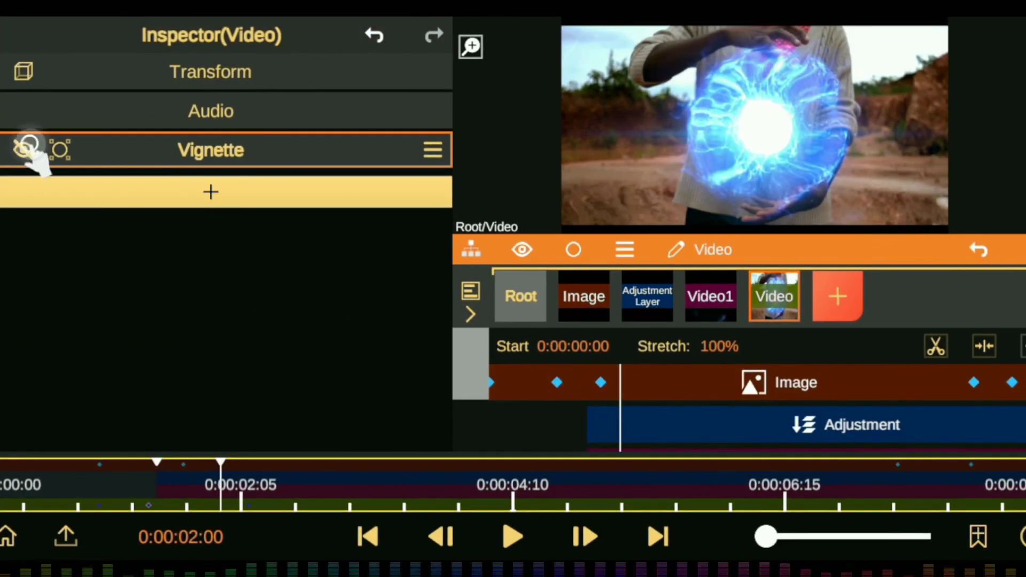
left_click(25, 148)
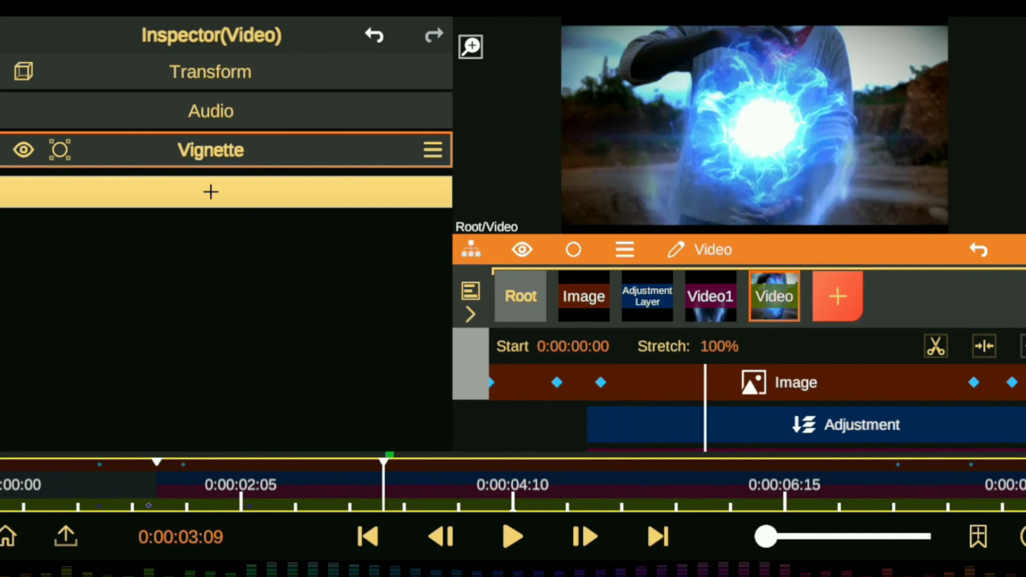
left_click(520, 295)
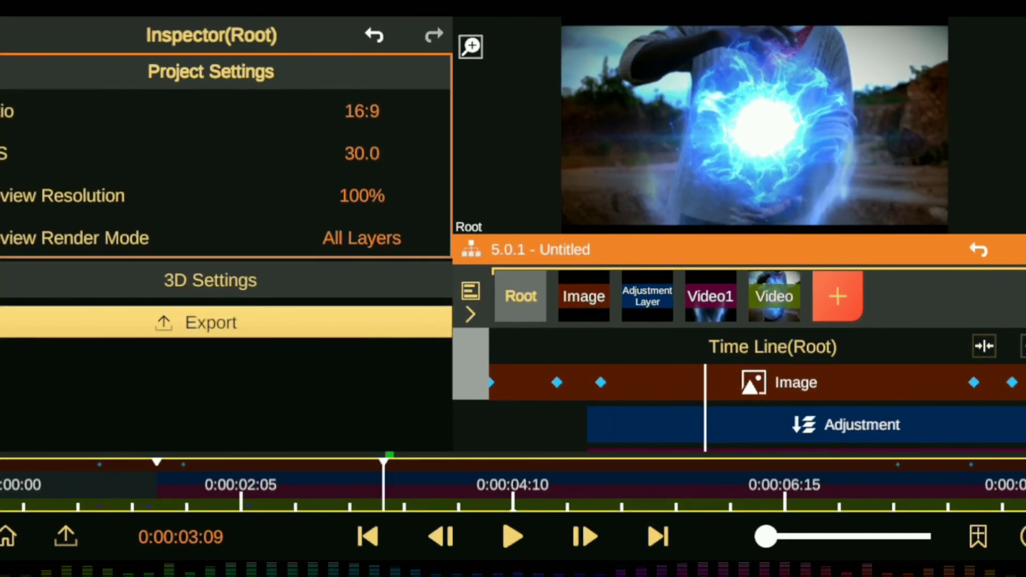
left_click(64, 529)
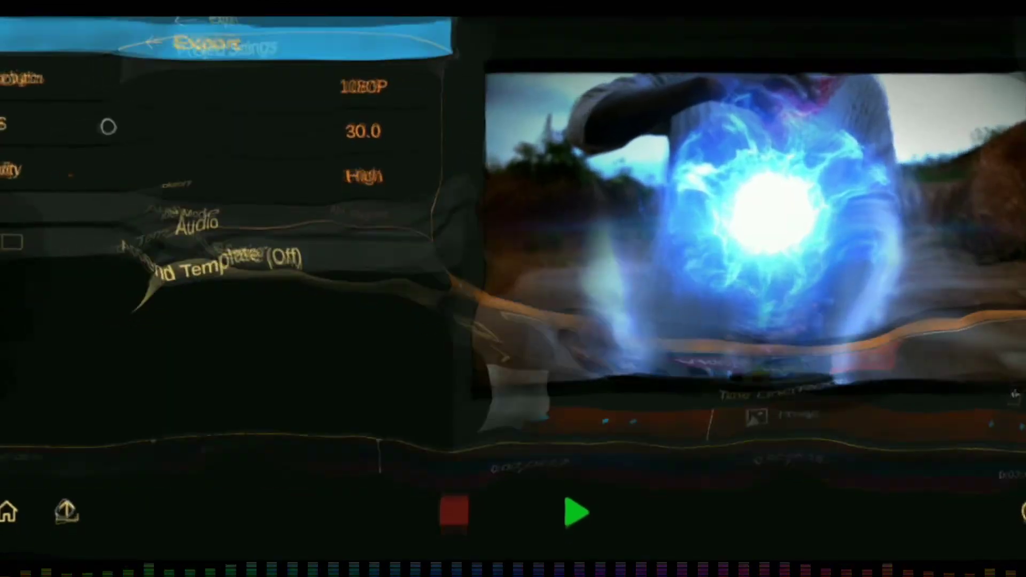